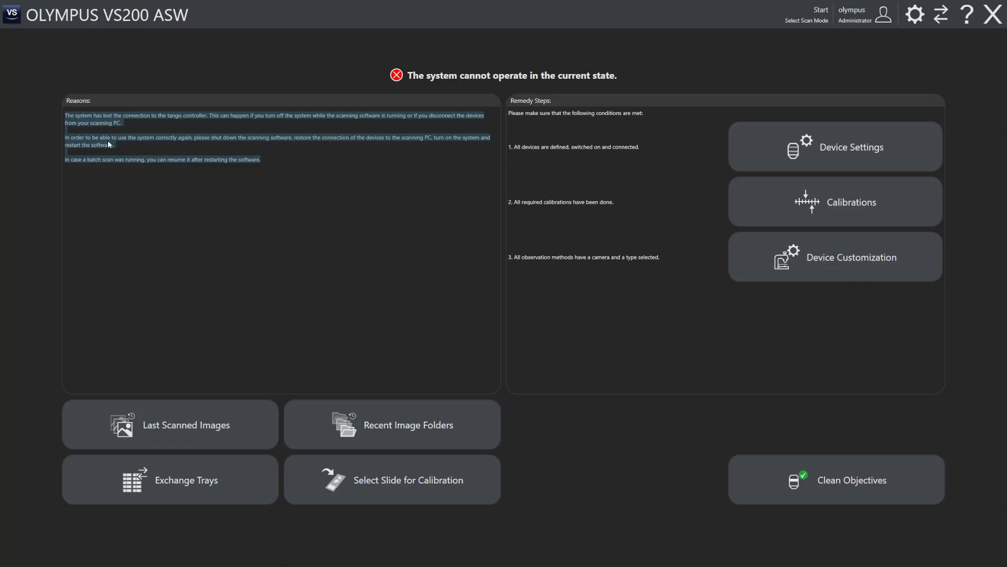
Leave the scan start screen, open the device interface settings and accept the existing serial port assignments.
left_click(112, 145)
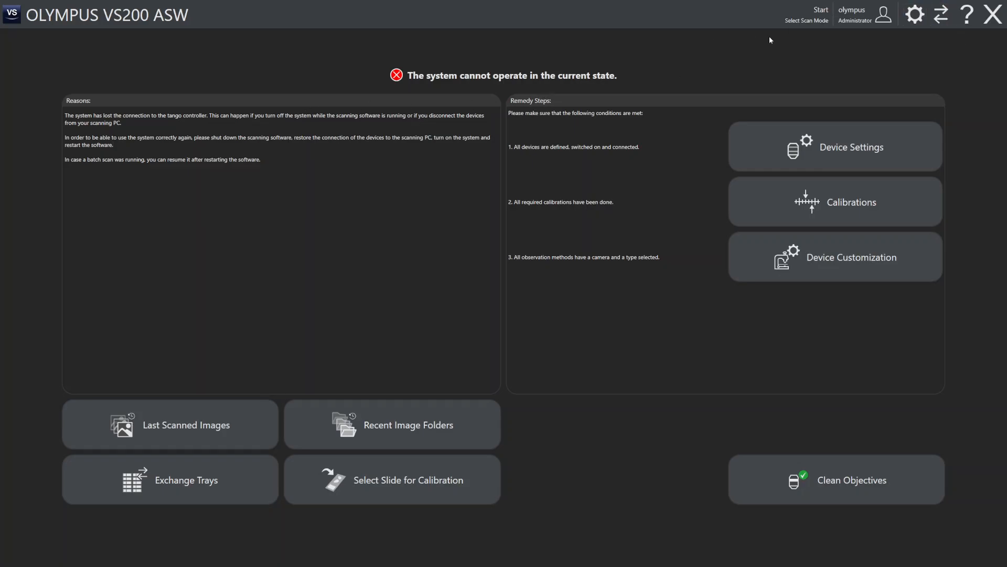
left_click(938, 17)
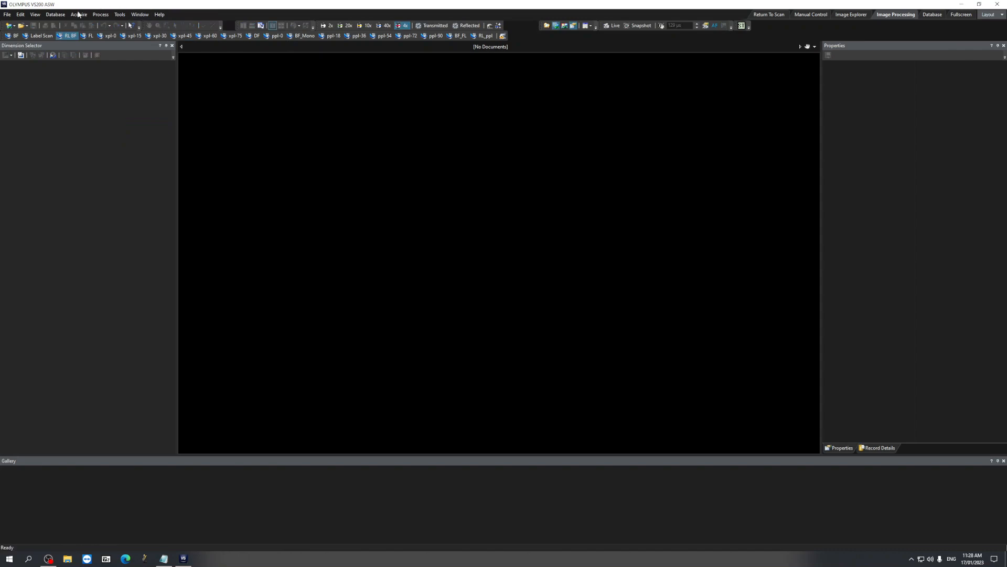
left_click(55, 14)
mouse_move(78, 16)
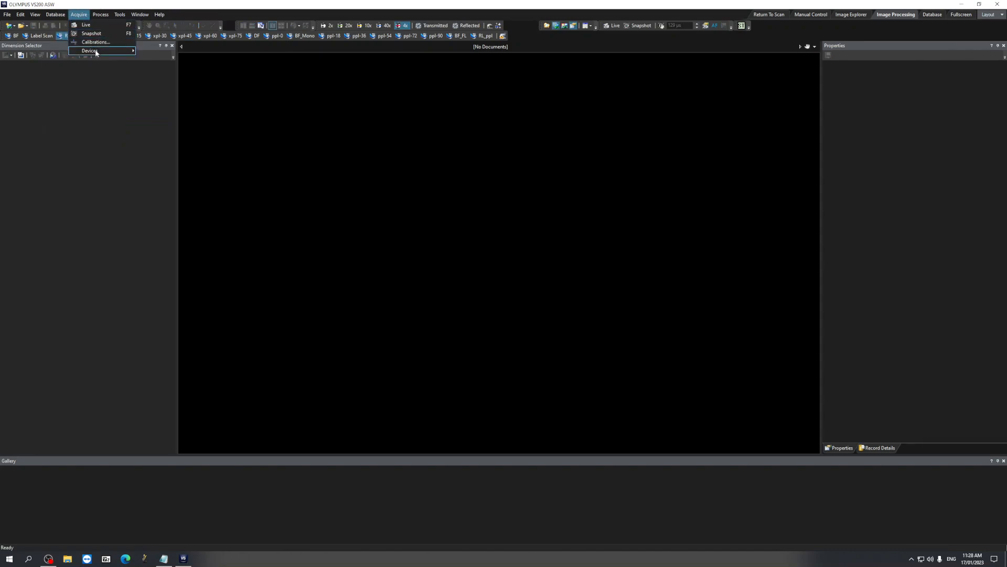
mouse_move(96, 50)
left_click(161, 76)
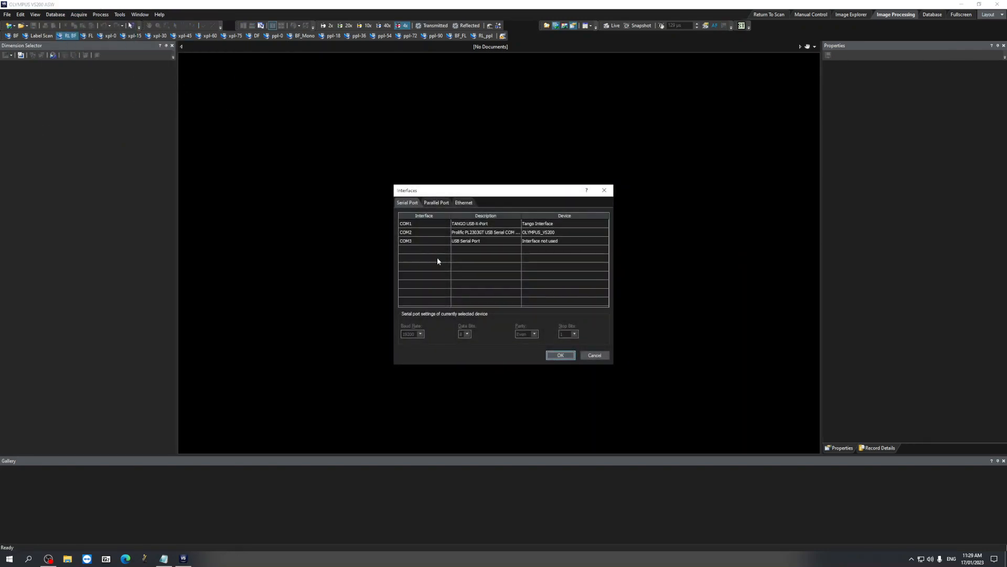
left_click(561, 356)
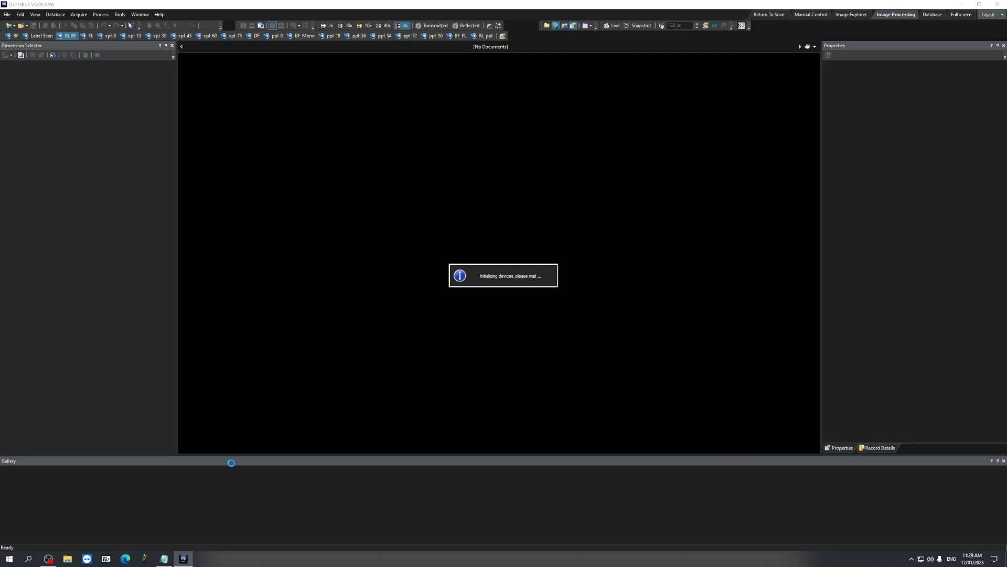
In the Notepad notes, write step 1 "Reboot the instrument devices (recognized by ASW)" and step 2 "Enter your sample in tray exchange".
left_click(165, 561)
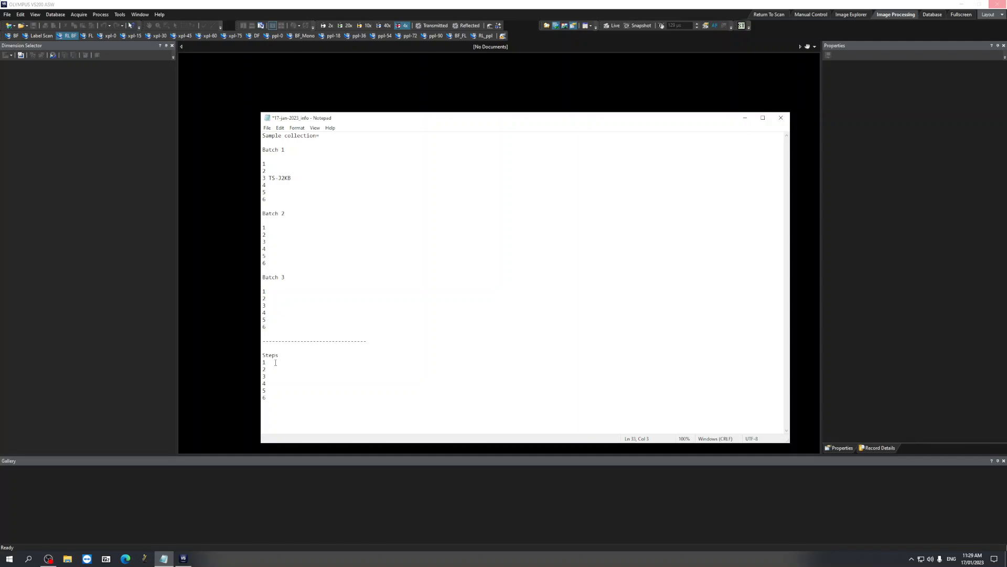
type("Reboot the instrument devices (recognized by ASW")
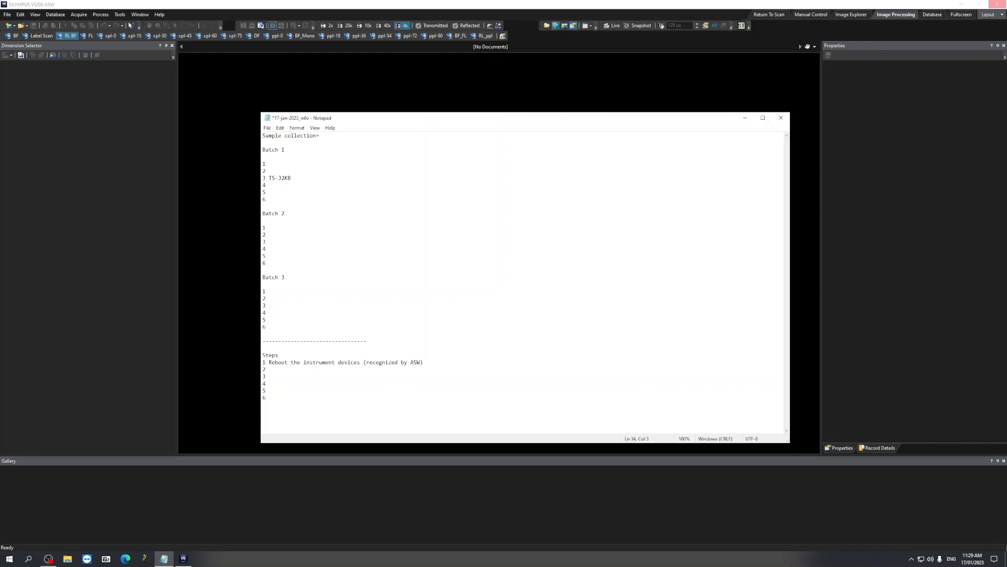
type("ter your sample")
type(" in tray exchange")
Write "Brief checkup of the calibration" as step 3, save the notes and minimize their window.
type("brief")
type(" checkup of the ca")
type("libration")
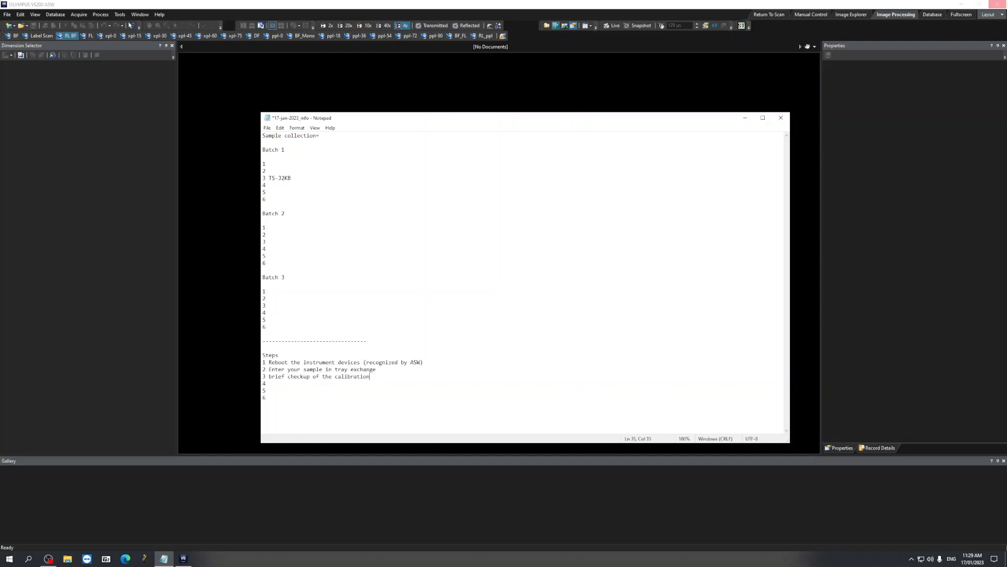
left_click(271, 377)
key("BackSpace")
type("B")
left_click(273, 385)
left_click_drag(358, 121, 453, 187)
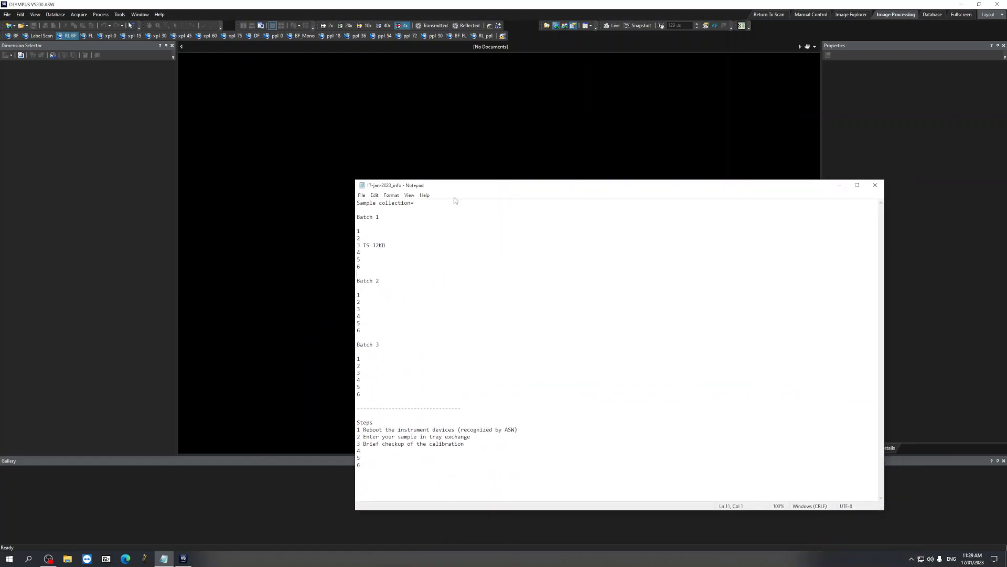
left_click(844, 183)
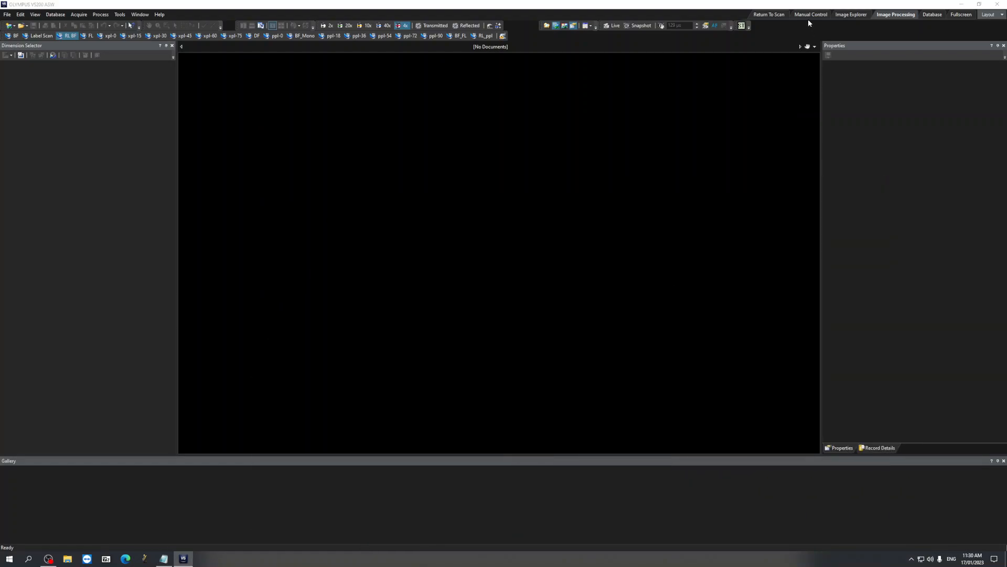
Return to the scan start screen and run a tray exchange, confirming once the tray has been swapped.
left_click(779, 14)
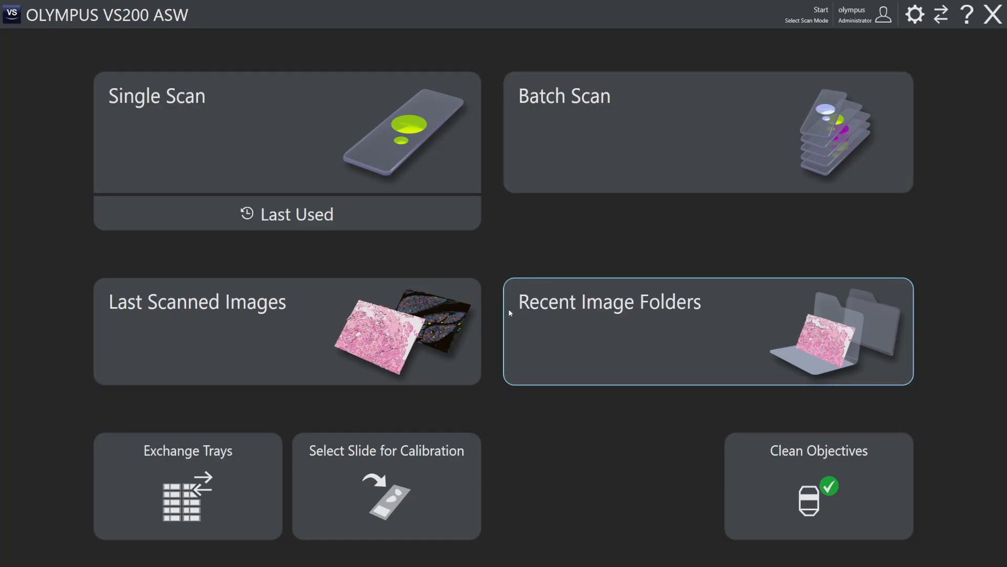
left_click(186, 475)
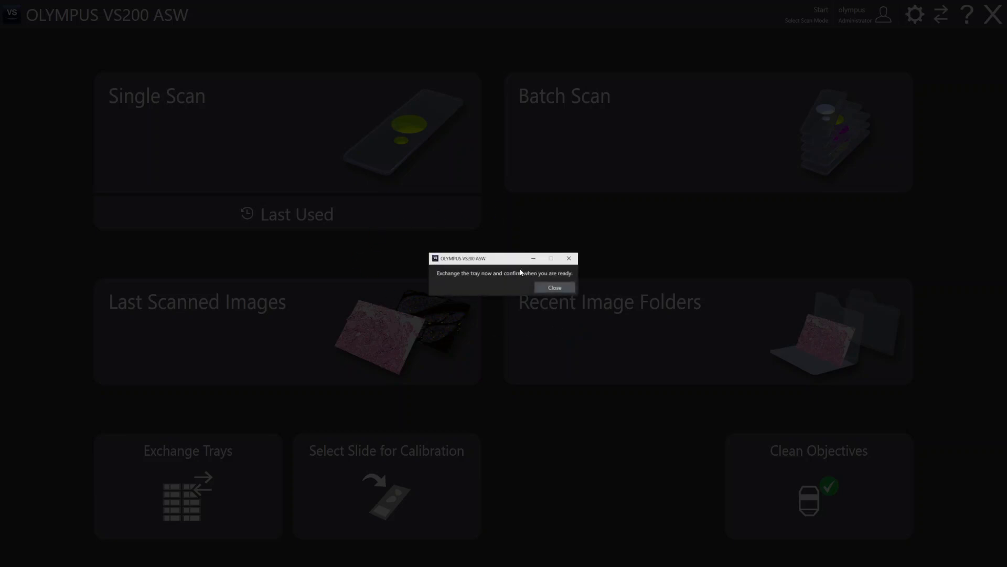
left_click(555, 287)
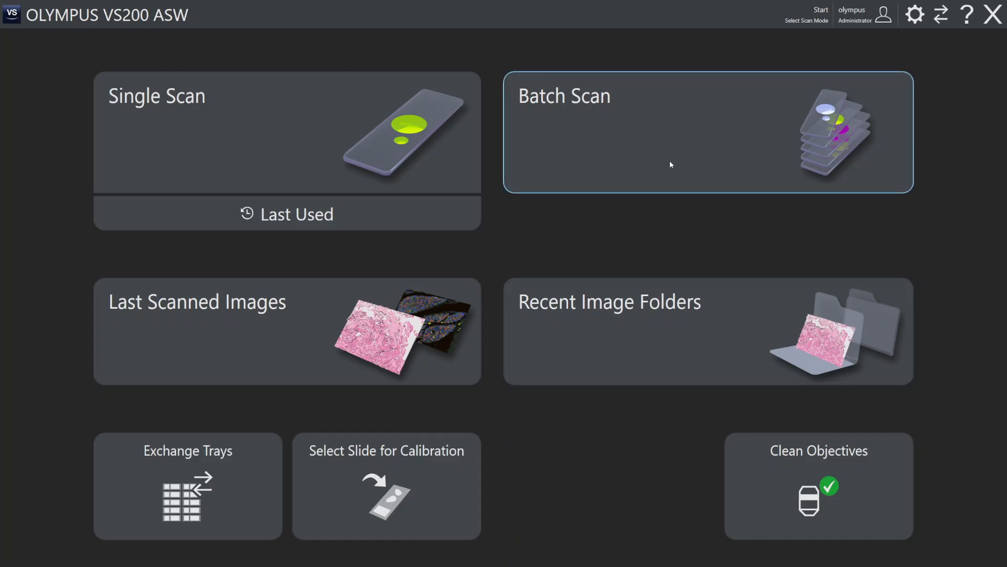
Switch to the Notepad notes and review step 3 about the calibration checkup.
key("alt+Tab")
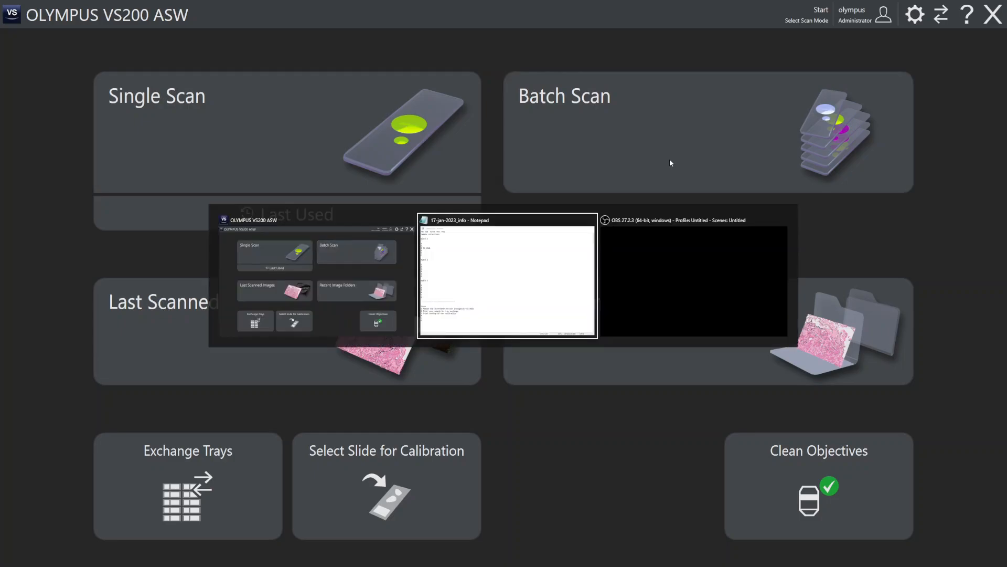
left_click_drag(364, 444, 472, 444)
left_click(365, 444)
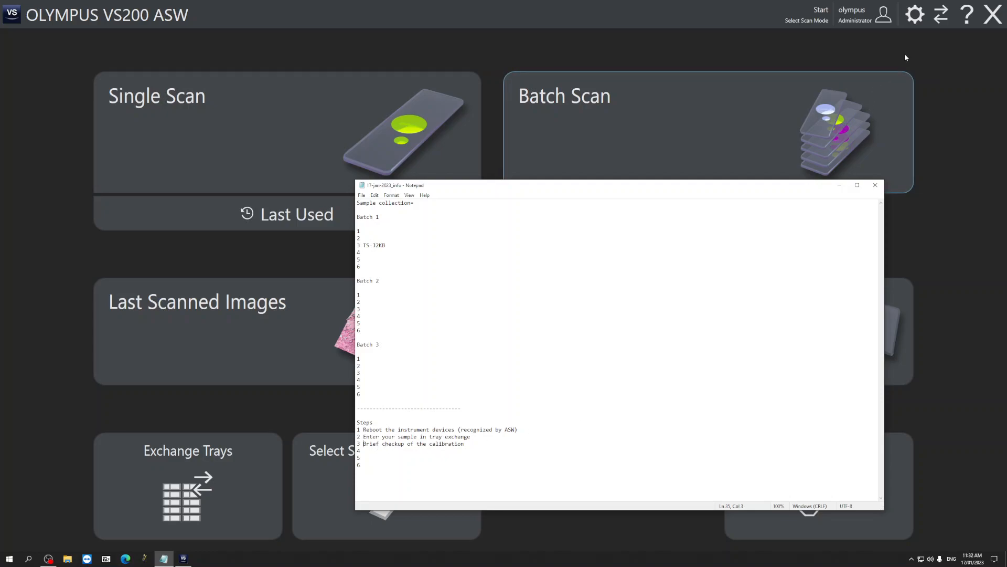
left_click(962, 64)
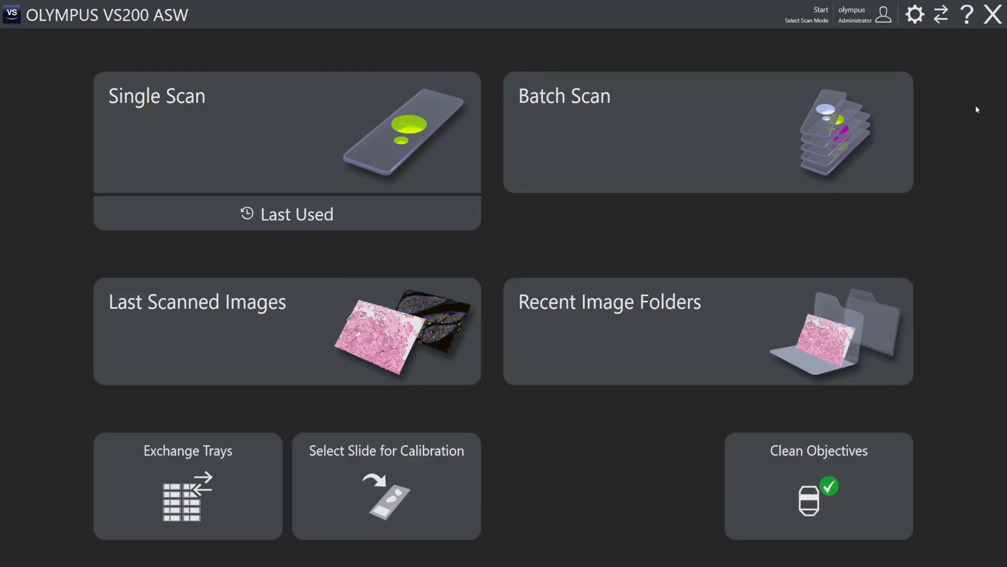
Switch from the scan start screen to the manual control layout and start the live camera view.
left_click(947, 9)
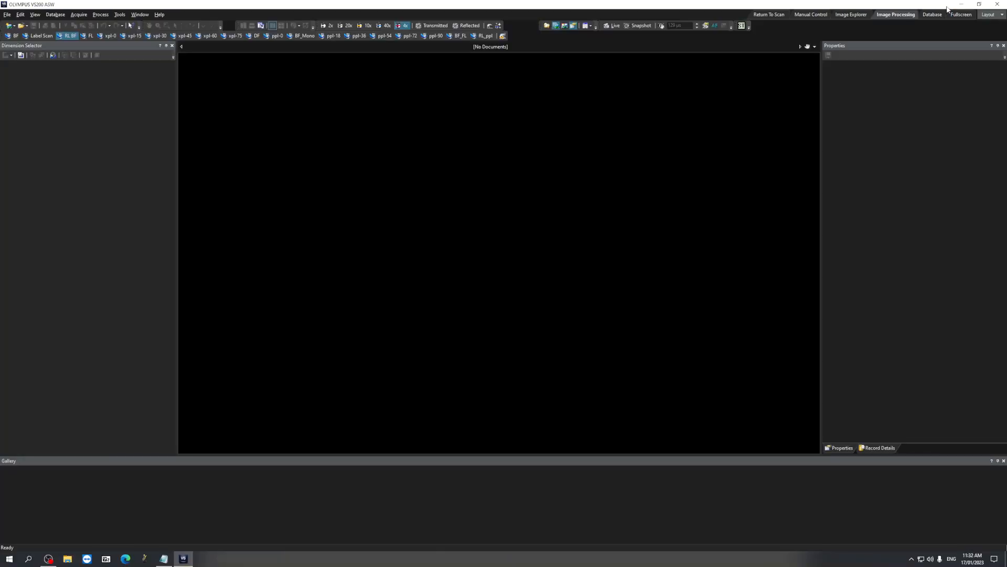
left_click(813, 15)
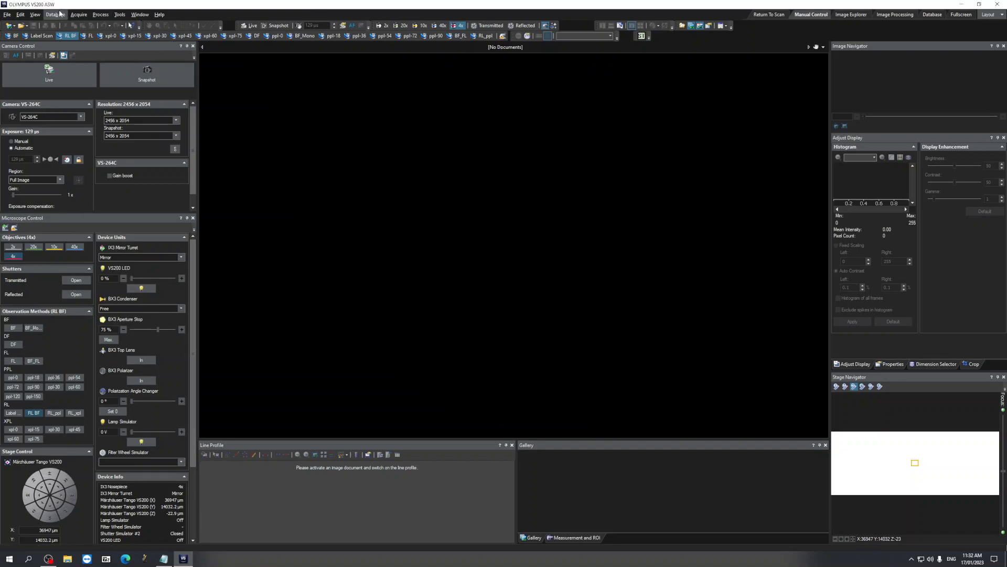
left_click(44, 84)
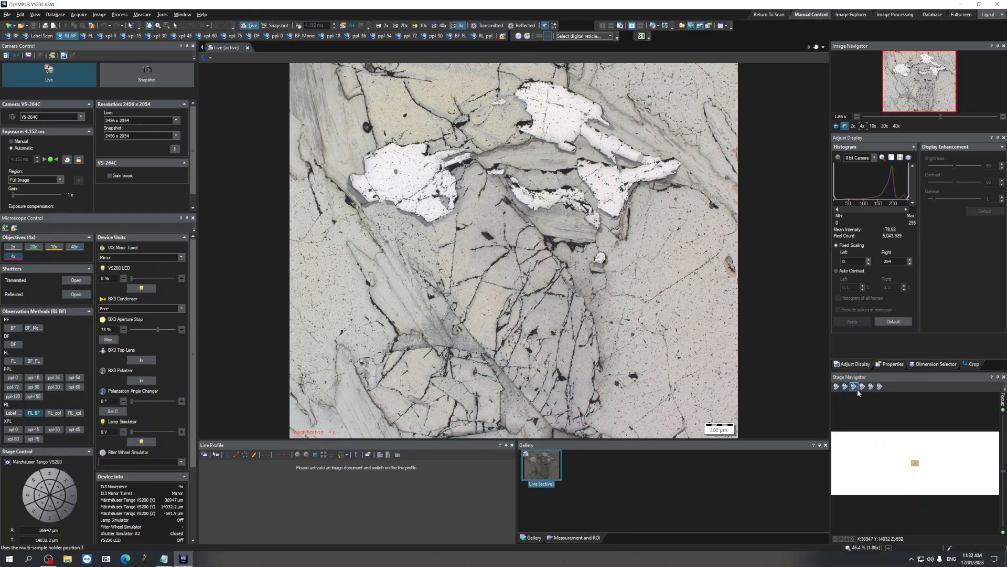
Select multi-sample holder position 3 and move the stage across the thin section to about X 38518, Y 11065 µm.
left_click(855, 386)
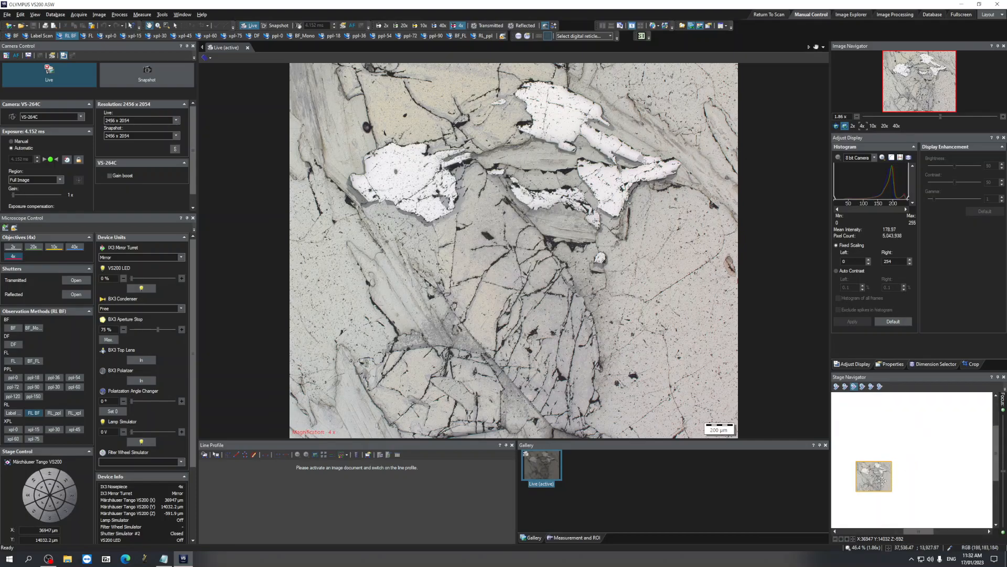
left_click(888, 465)
left_click(887, 443)
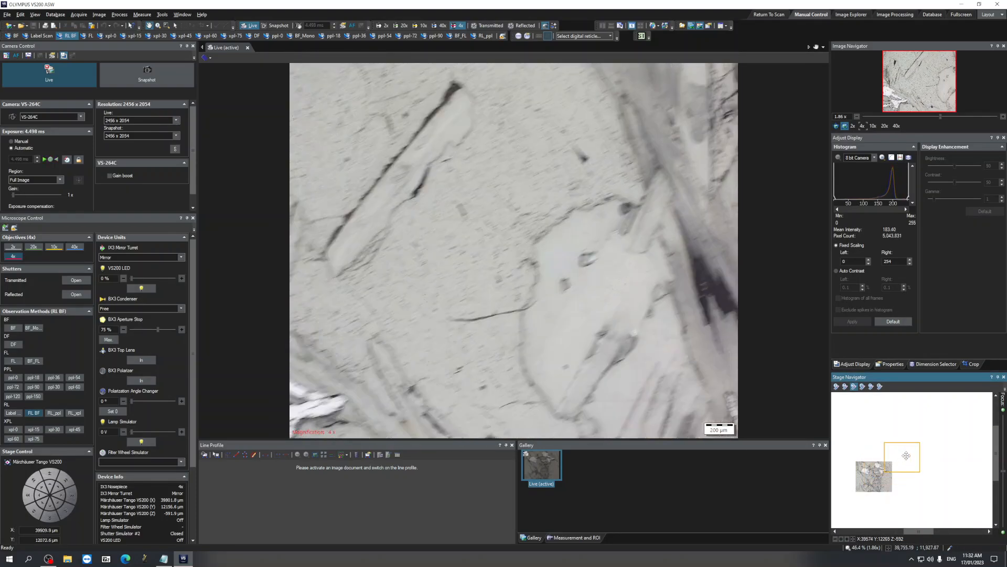
mouse_move(888, 443)
left_mouse_down()
mouse_move(864, 438)
mouse_move(875, 436)
left_mouse_up()
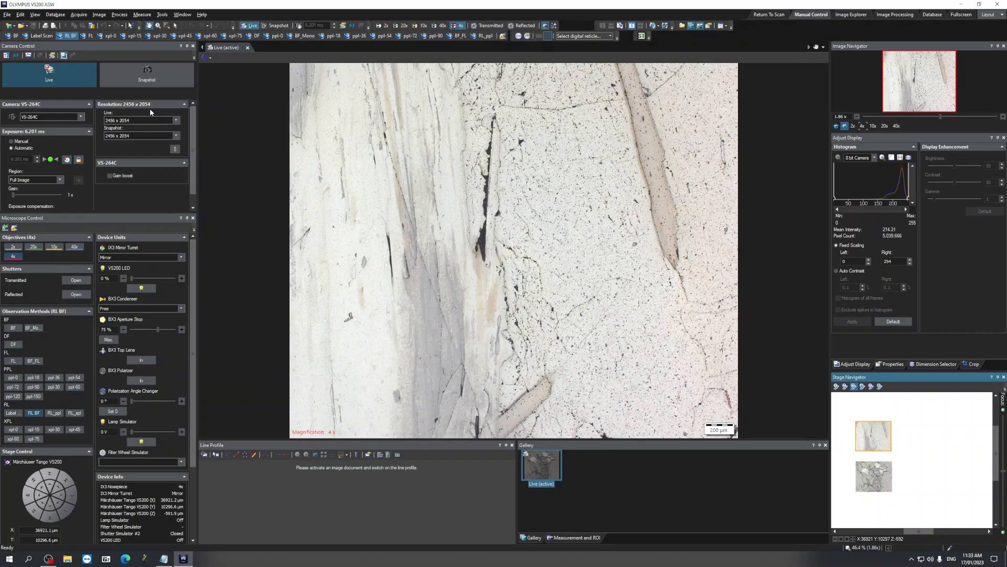
left_click(890, 444)
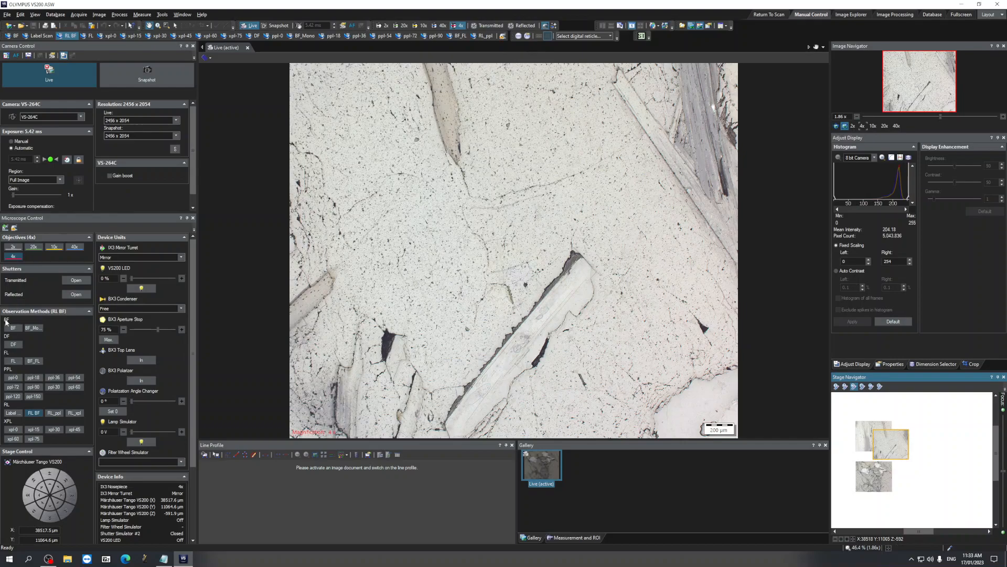
Apply the xpl-0 observation method and move the stage to the edge of the thin section, about X 41254, Y 2568 µm.
left_click(12, 429)
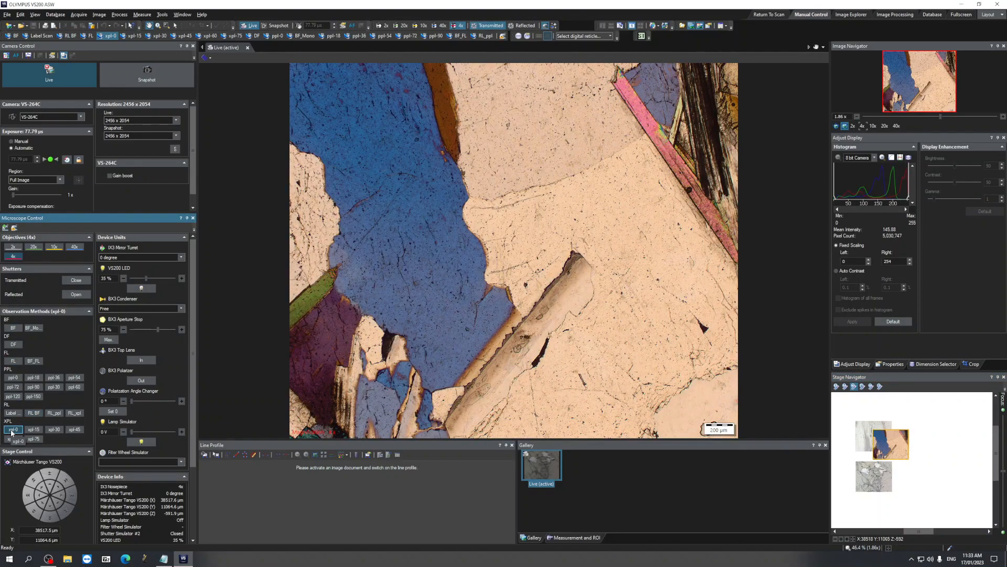
scroll(919, 455, "down", 3)
left_click(920, 455)
left_click_drag(919, 454, 925, 437)
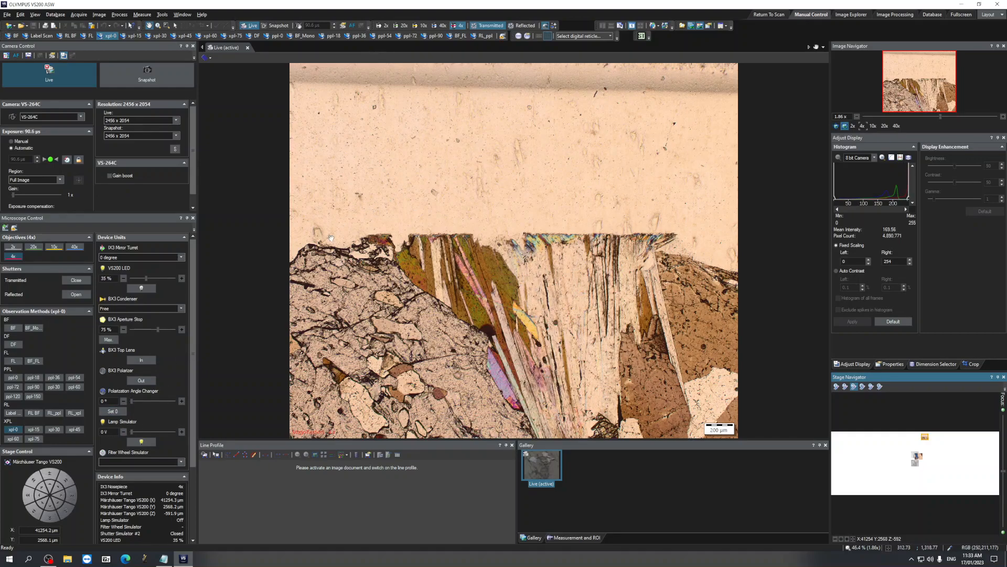
Adjust the Polarization Angle Changer to 113° and lower the histogram's right scaling limit to 27.
left_click(105, 401)
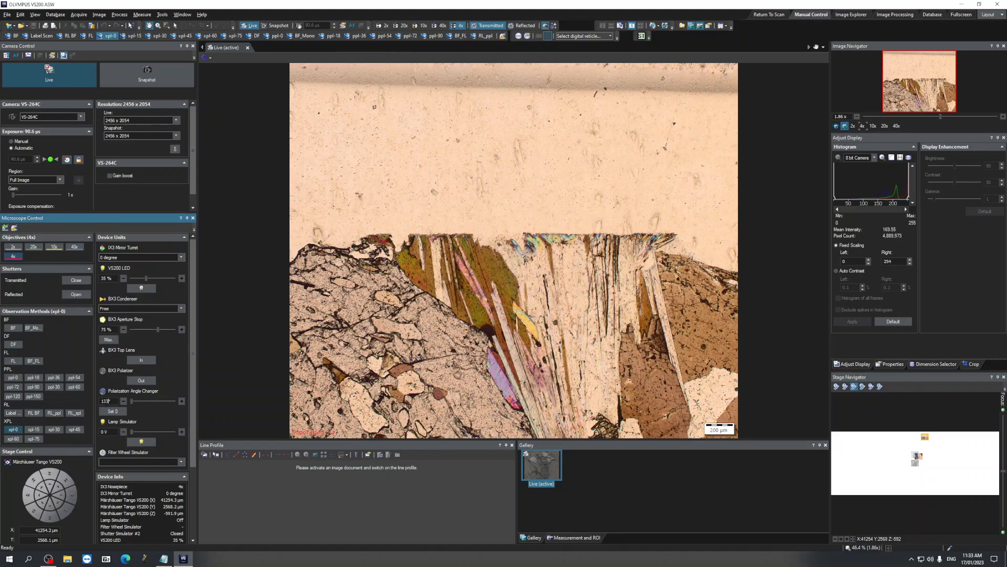
key("Return")
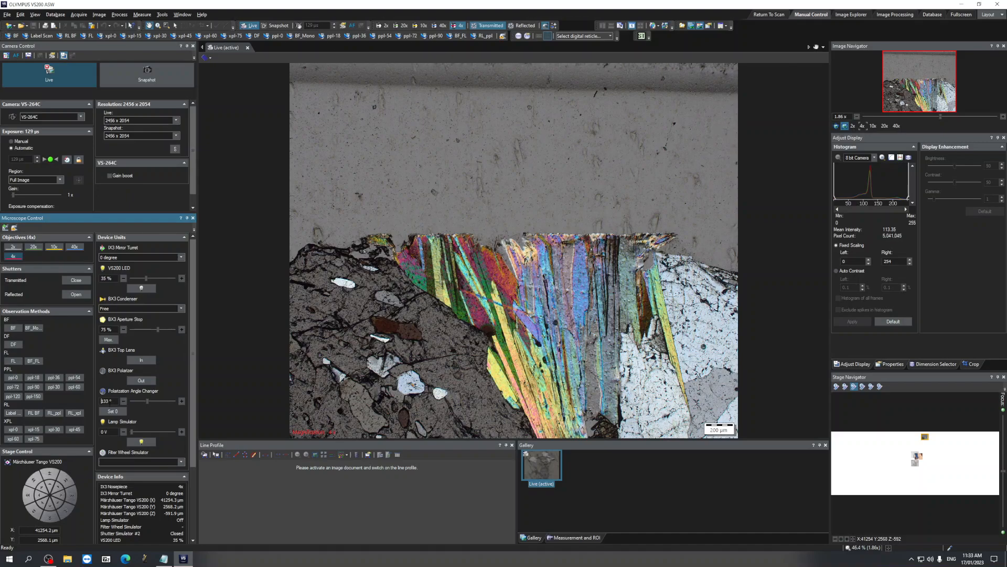
scroll(114, 404, "up", 1)
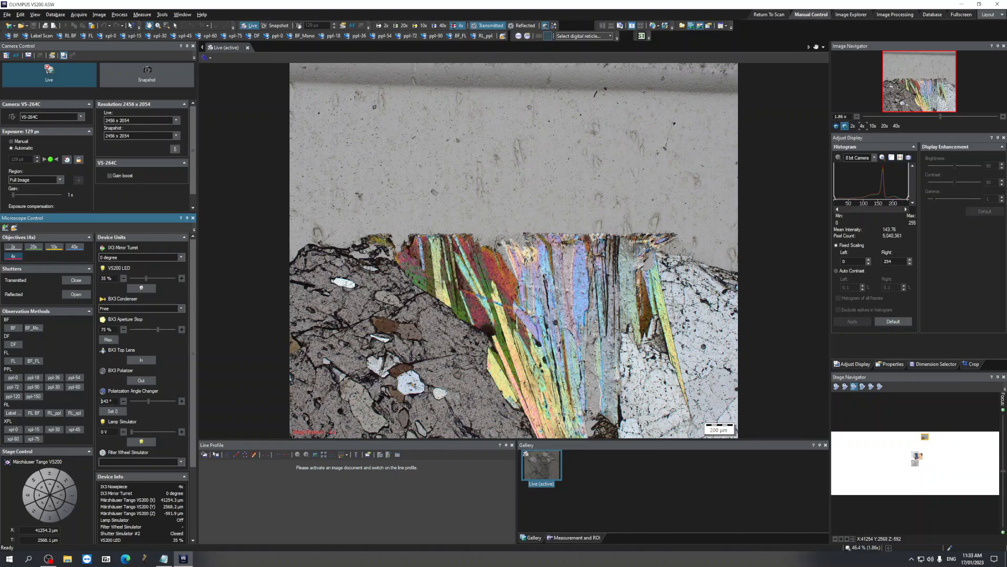
scroll(114, 401, "down", 2)
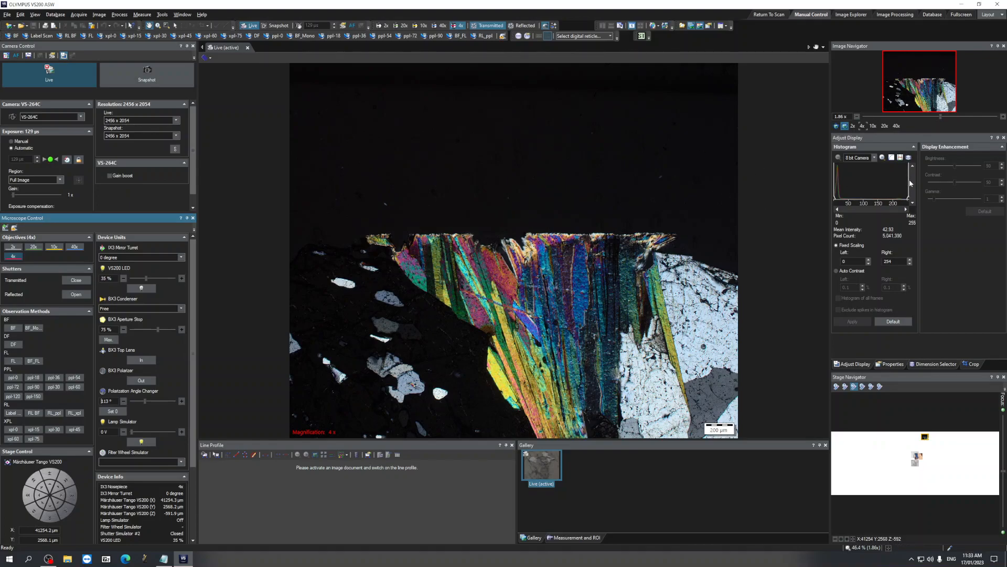
left_click_drag(910, 181, 845, 182)
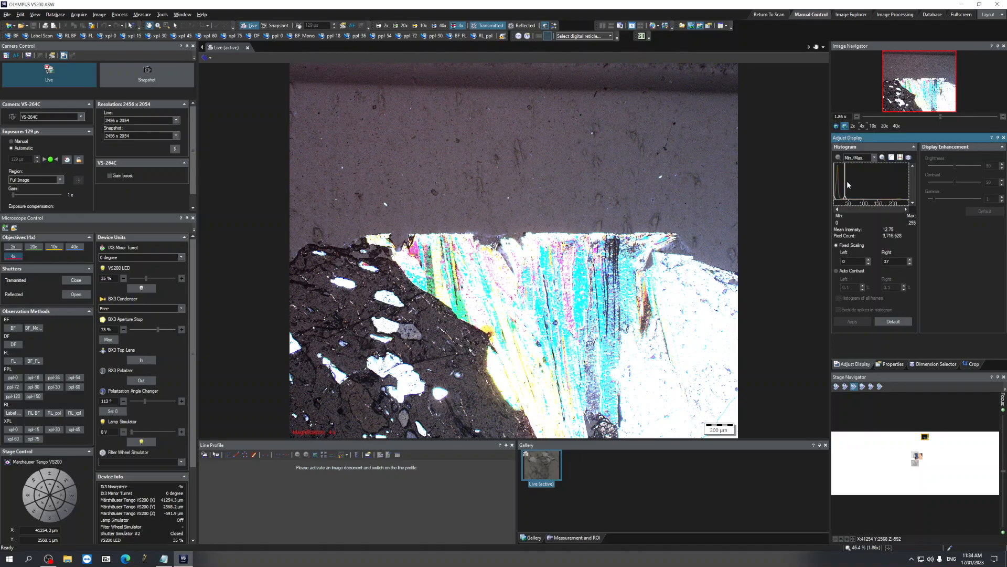
left_click_drag(845, 183, 842, 183)
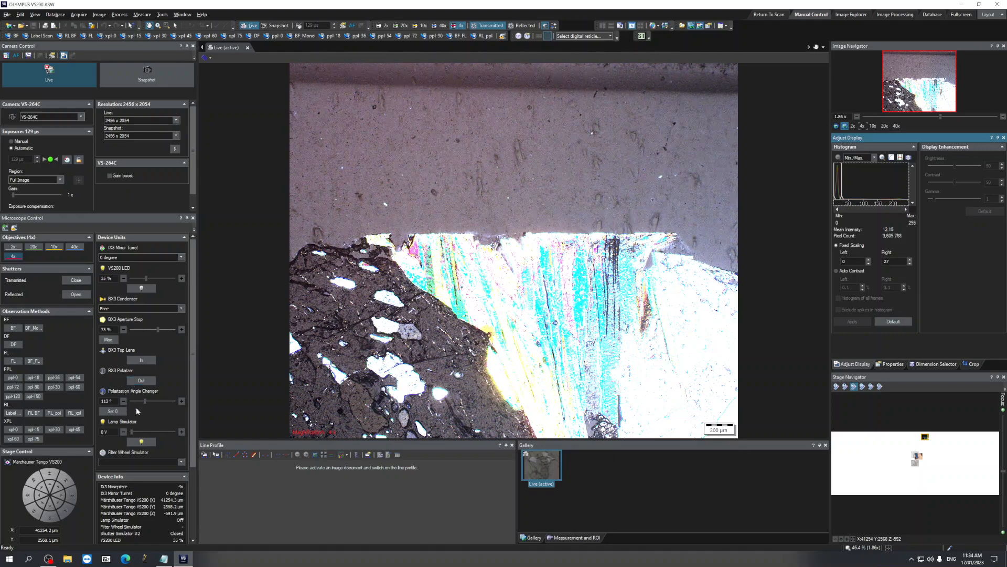
Fine-tune the Polarization Angle Changer to 107° and define that position as the new zero angle.
left_click(123, 402)
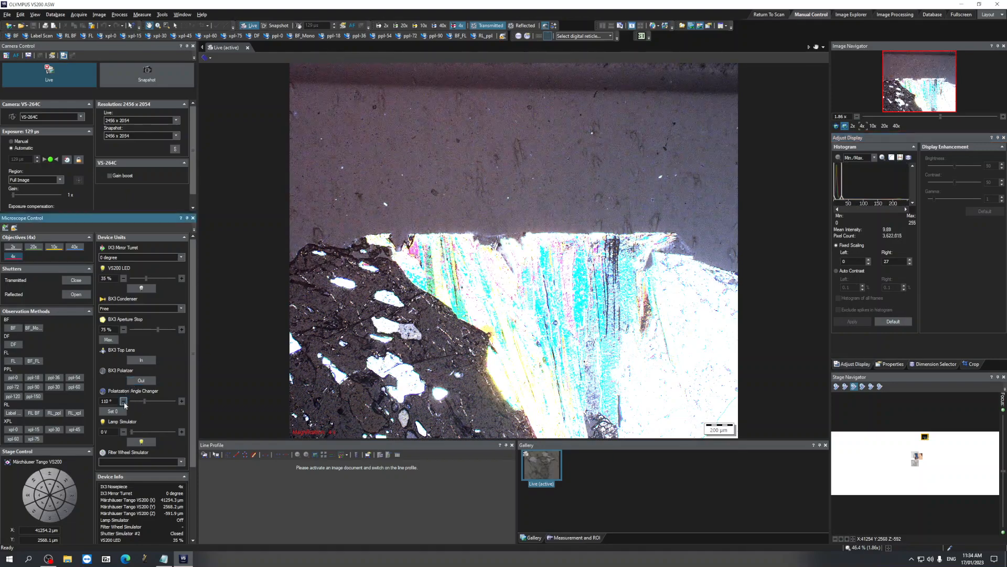
left_click(124, 401)
left_click(124, 401)
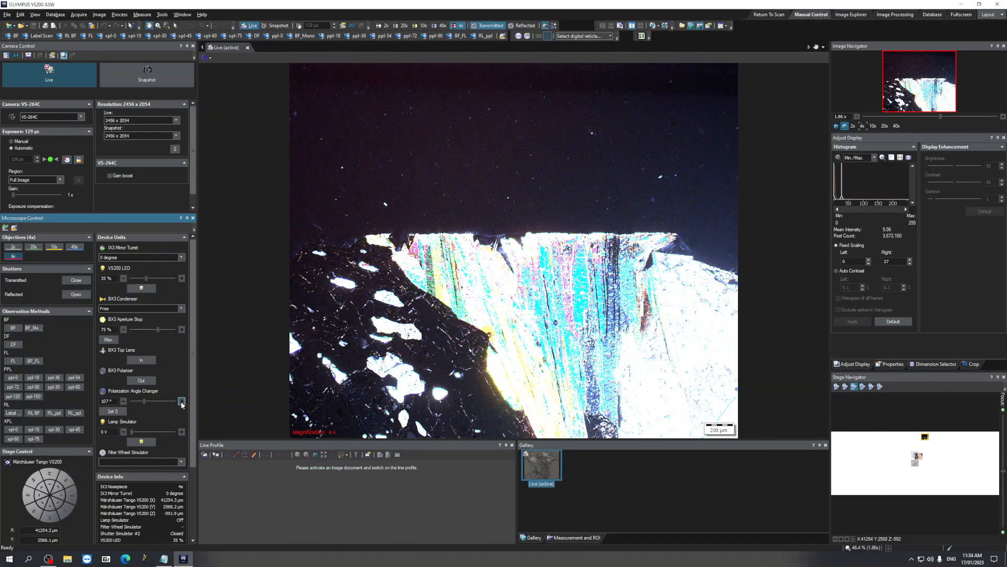
left_click(125, 413)
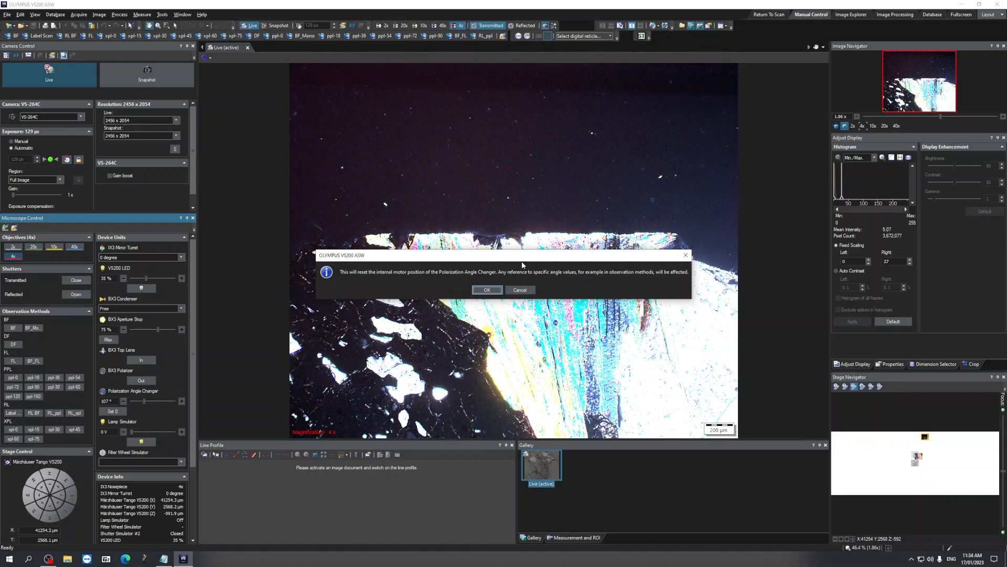
left_click(483, 291)
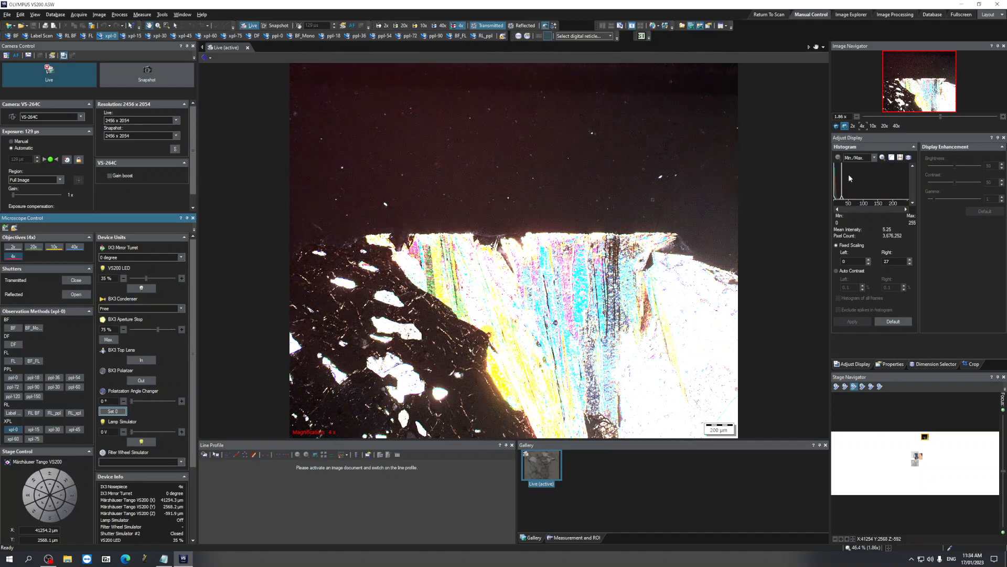
Reset the histogram's right scaling limit to 255, then stop the live view and leave manual control for the scan start page.
left_click_drag(842, 180, 915, 180)
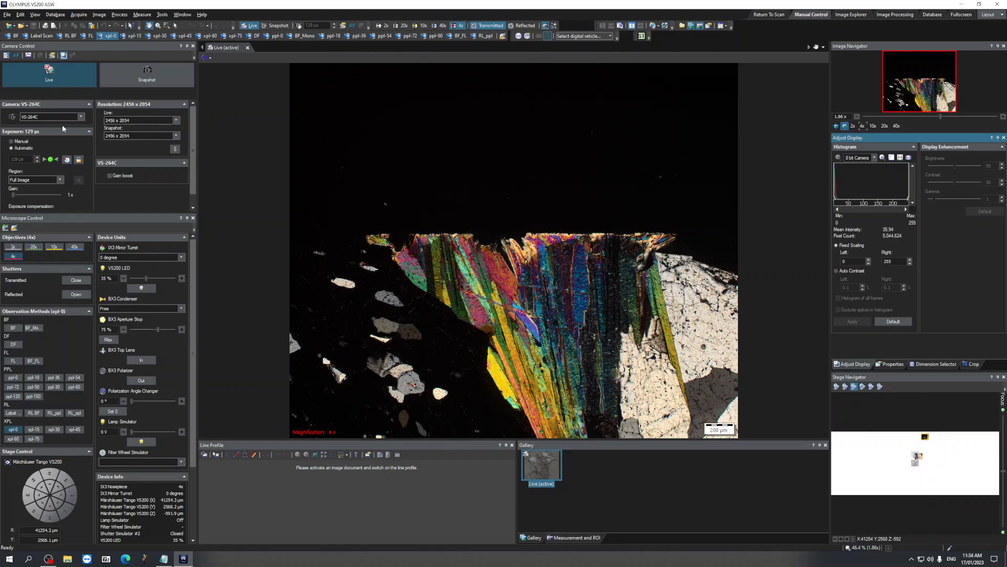
left_click(25, 83)
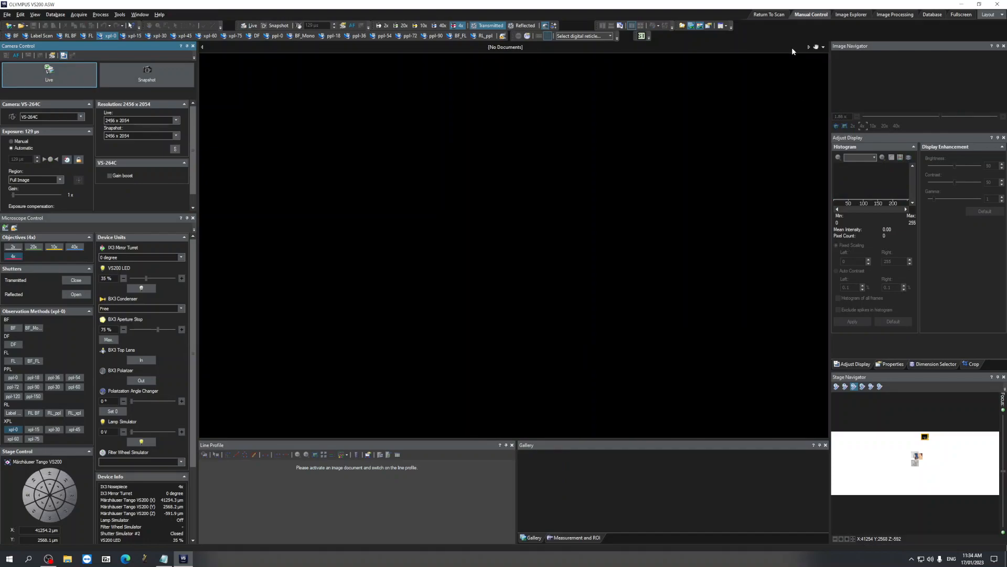
left_click(770, 15)
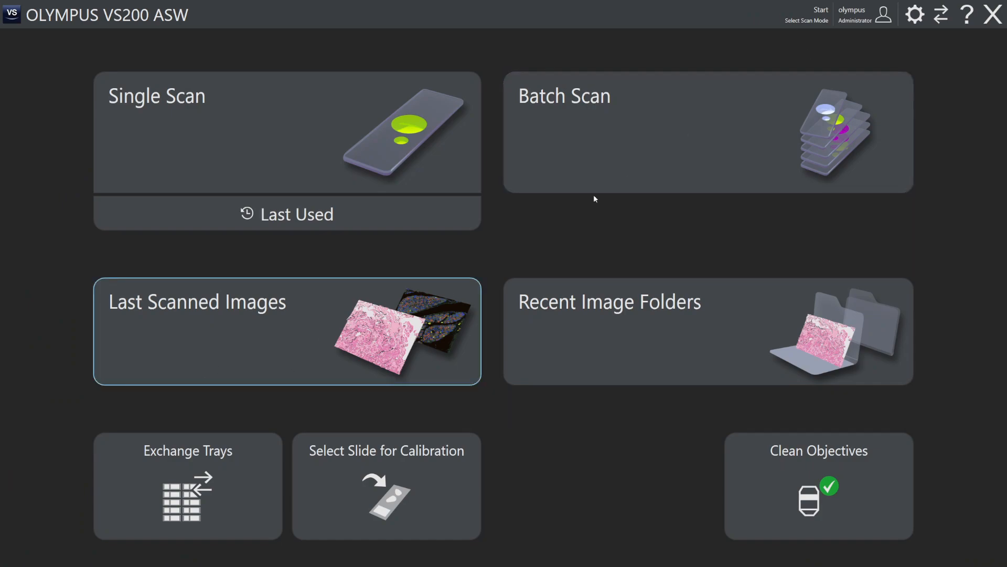
Switch to the Notepad notes and enter "Batch scan" as step 4 of the procedure.
key("alt+Tab")
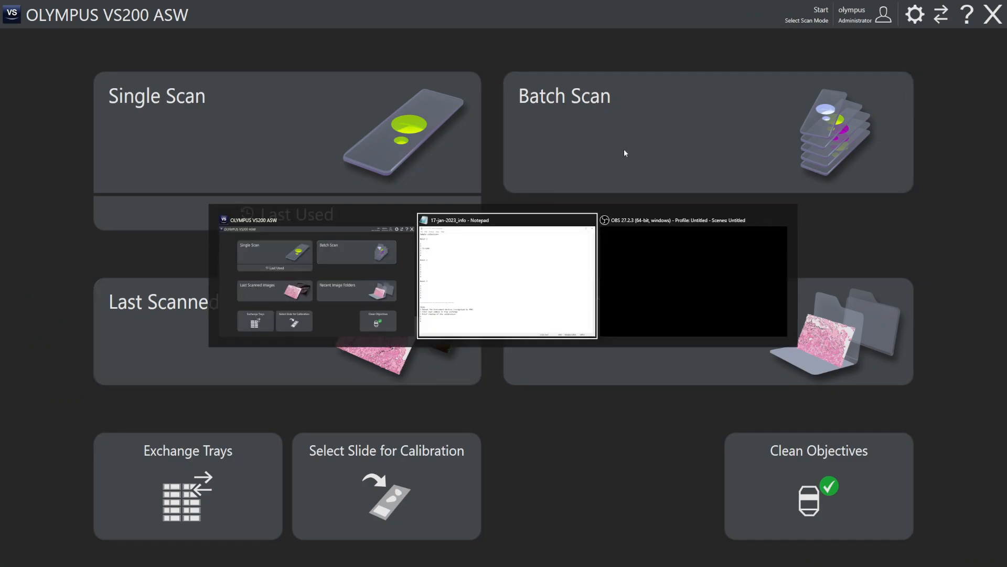
type("Ba")
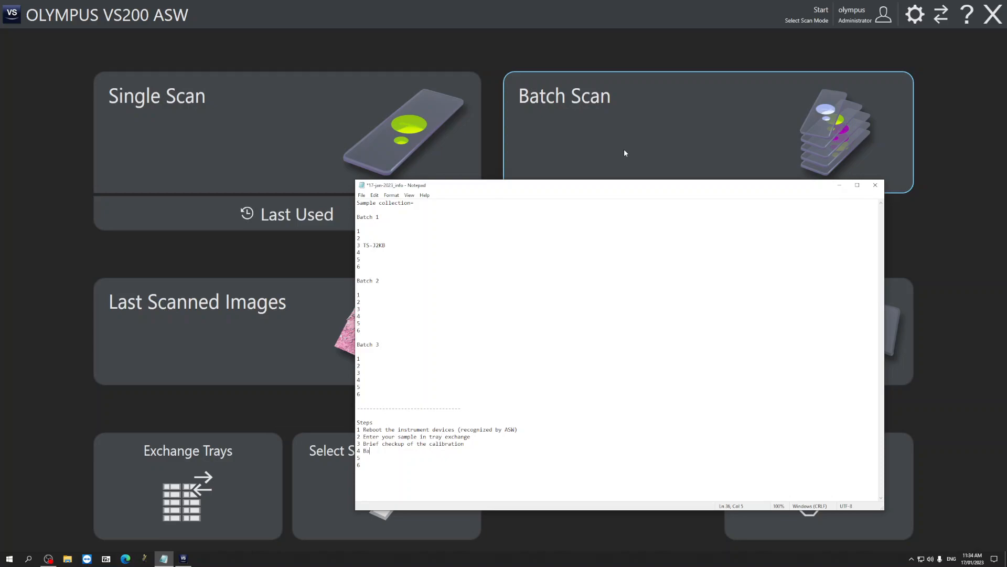
type("tch scan")
Start a batch scan in the VS200 software and assign the all_4X scan project to all slides of Tray 1.
left_click(718, 119)
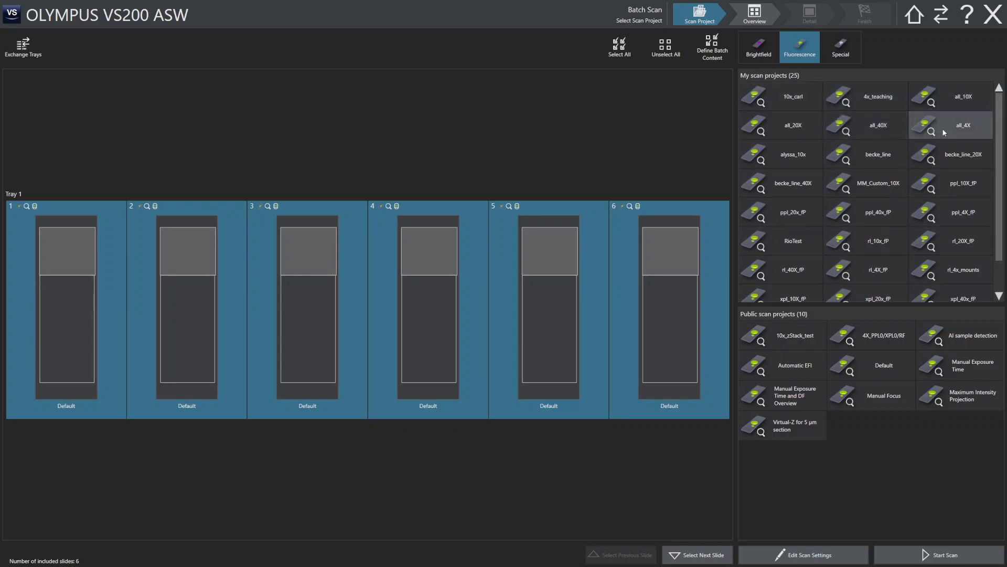
left_click(963, 131)
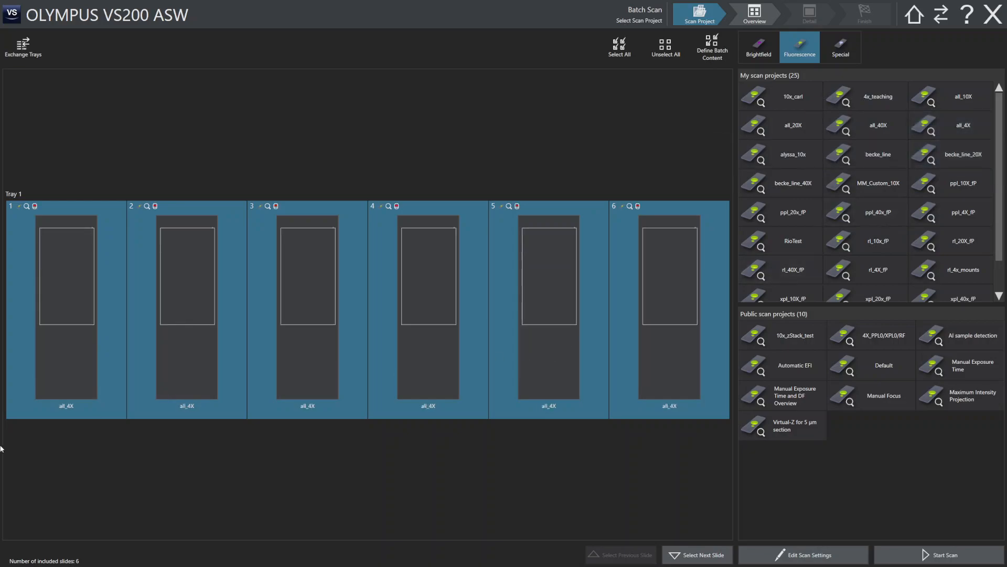
Define the batch content by excluding slides 1, 2, 4, 5 and 6 so only slide 3 is scanned.
left_click(711, 49)
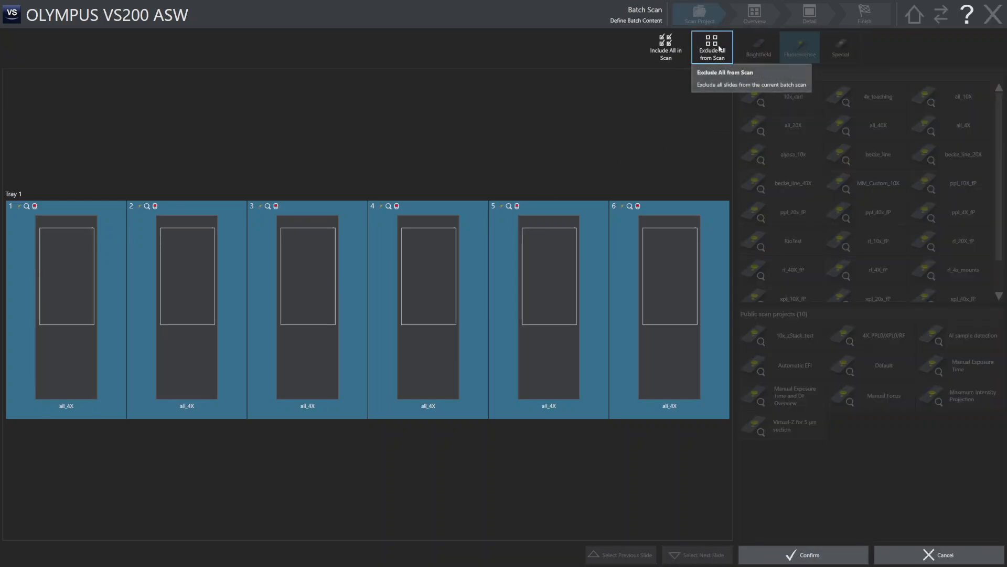
left_click(87, 341)
left_click(243, 366)
left_click(449, 326)
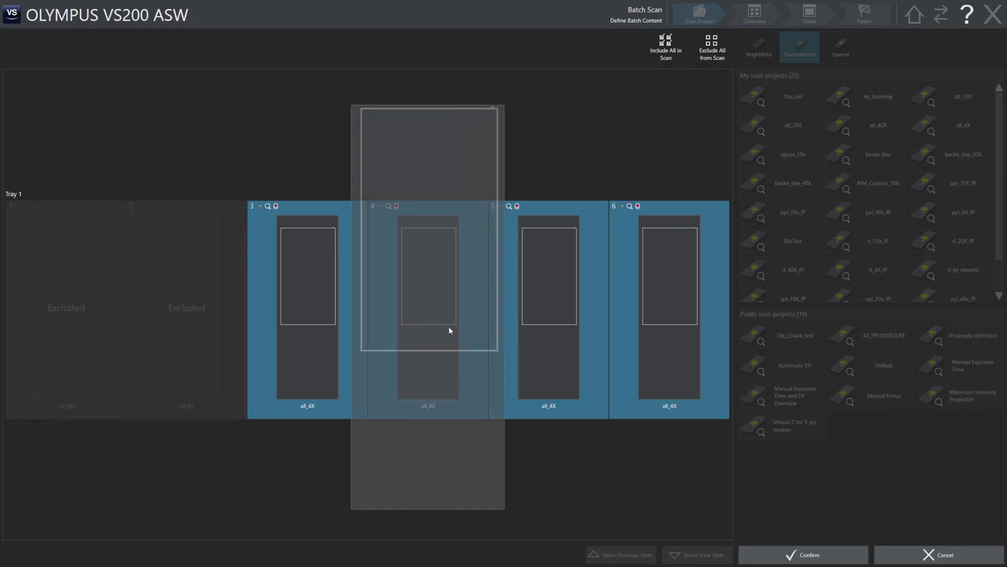
left_click(527, 338)
left_click(651, 324)
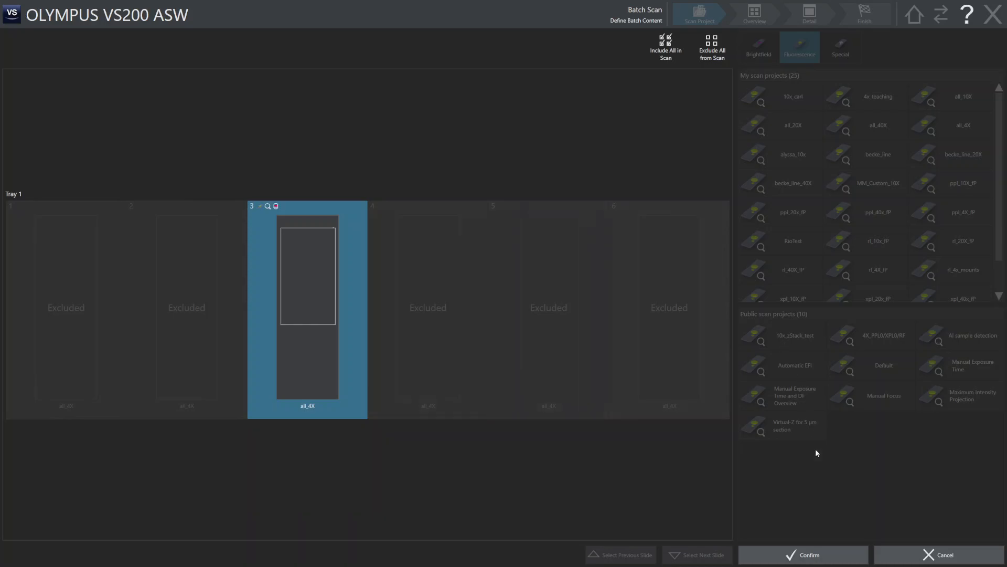
left_click(802, 555)
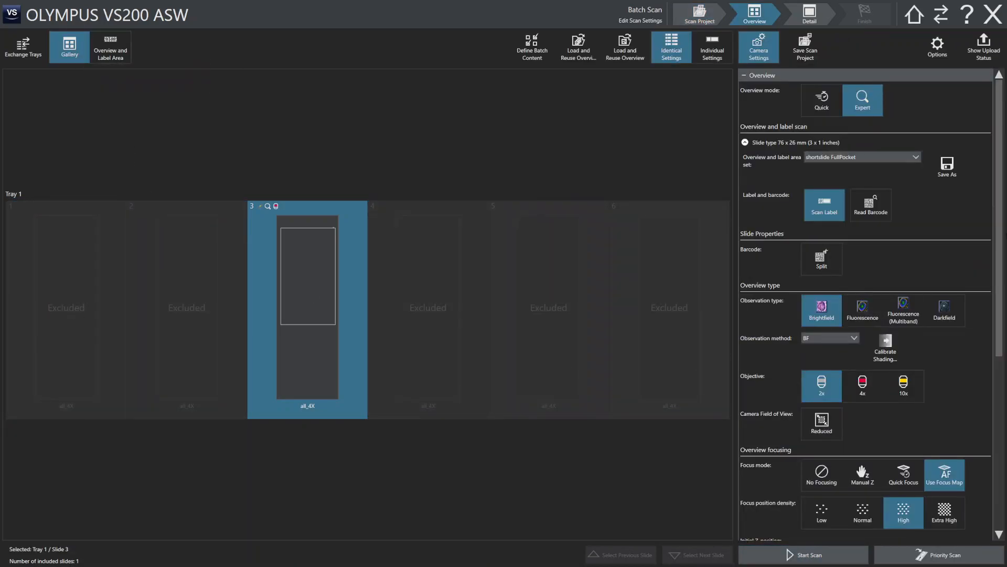
Copy the sample name TS-J2KB from the Notepad notes into the Slide Name property of slide 3.
scroll(866, 304, "down", 6)
scroll(866, 304, "up", 6)
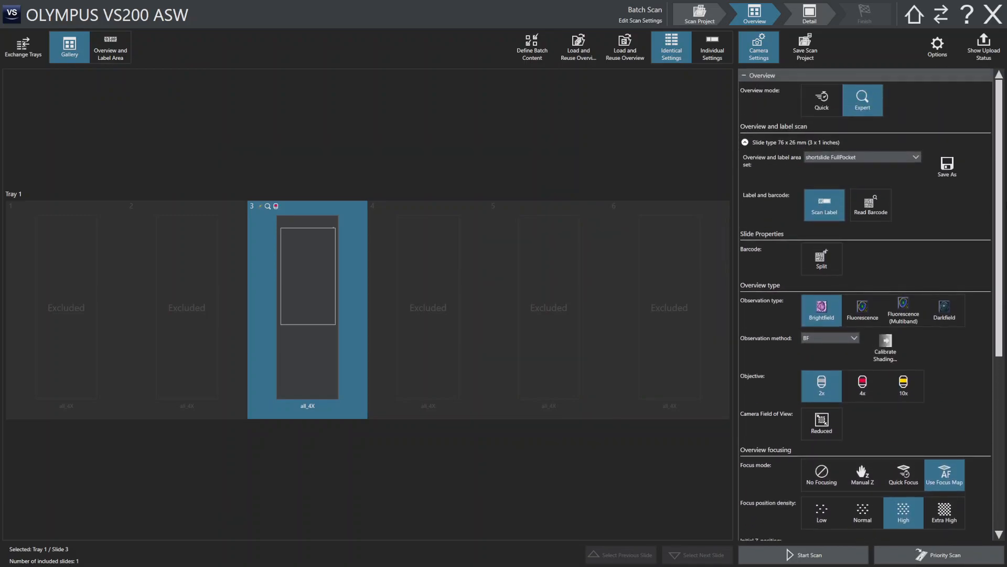
left_click(754, 76)
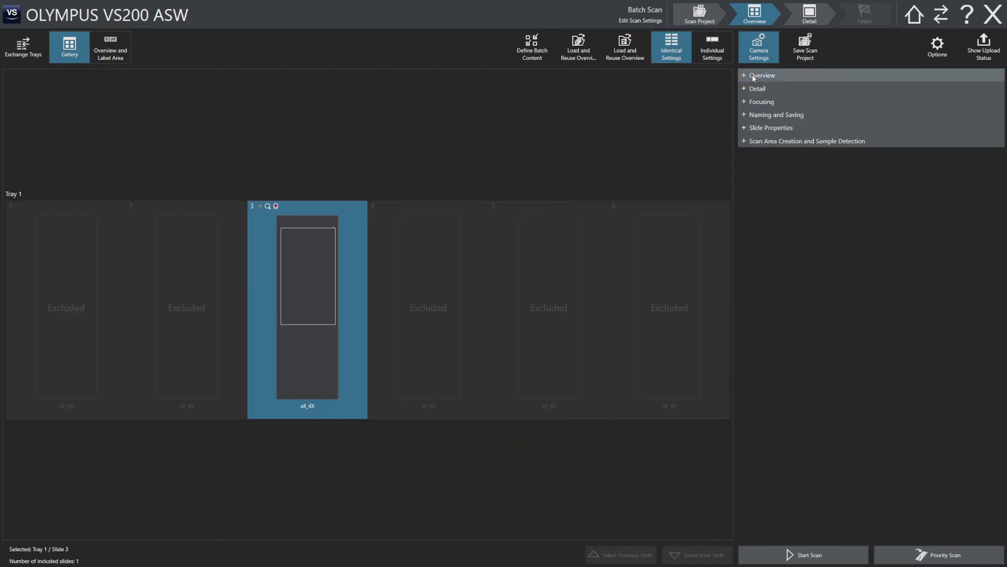
left_click(771, 129)
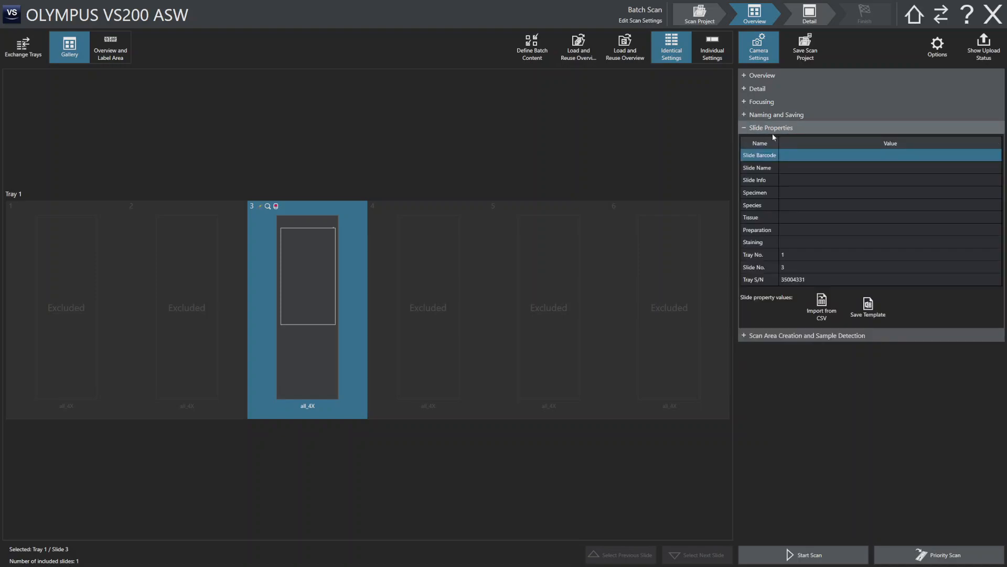
key("alt+Tab")
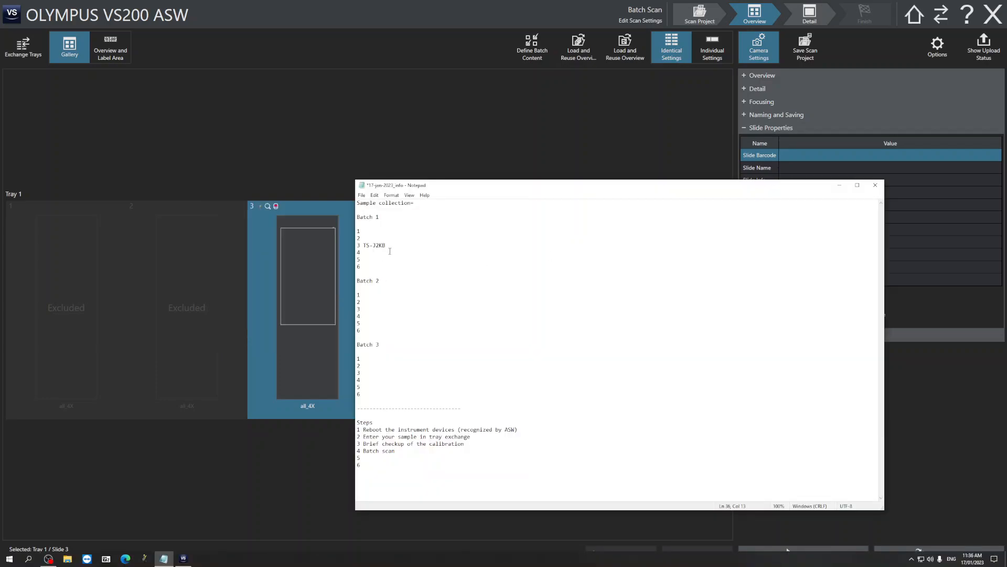
left_click_drag(388, 246, 363, 245)
left_click(787, 169)
left_click(787, 168)
type("TS-J2KB")
left_click(800, 180)
left_click(783, 155)
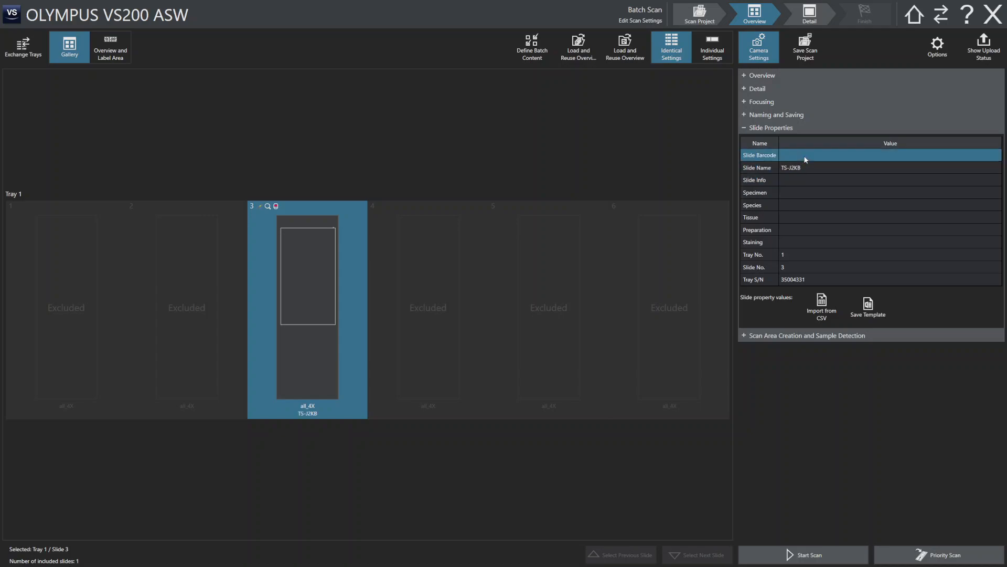
left_click(784, 129)
Set automatic saving to the database and open the vsbase database with the account password.
left_click(804, 117)
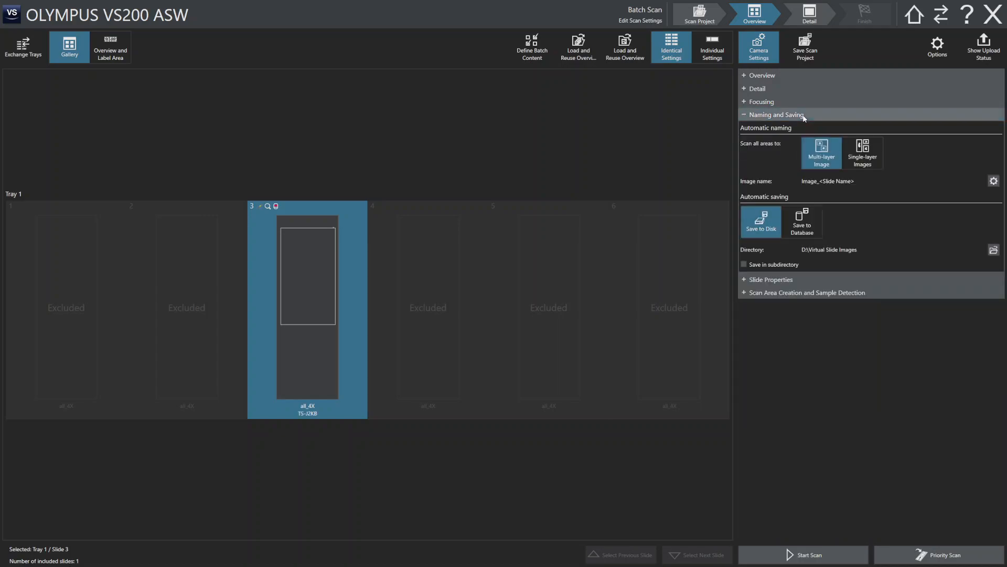
left_click(809, 229)
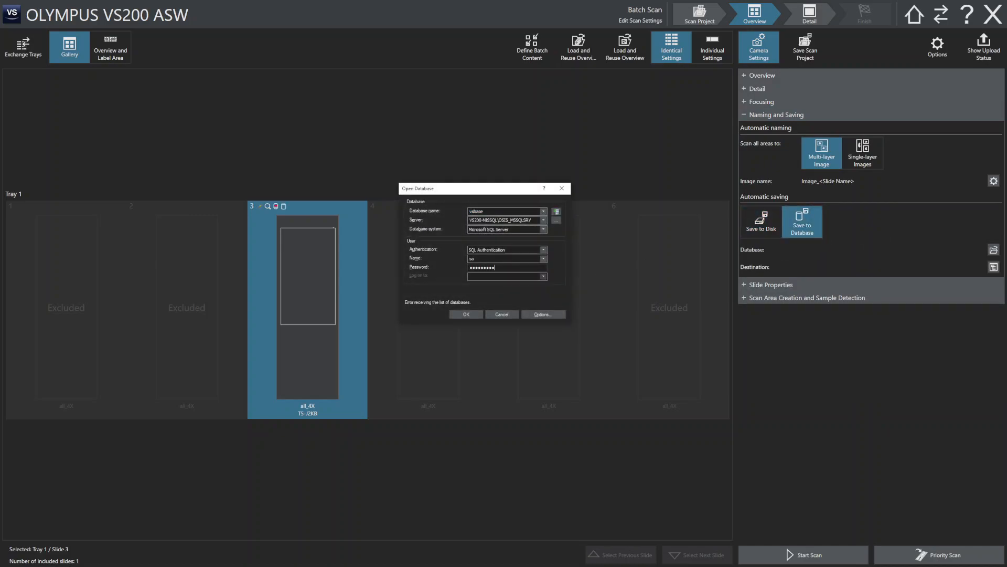
key("Return")
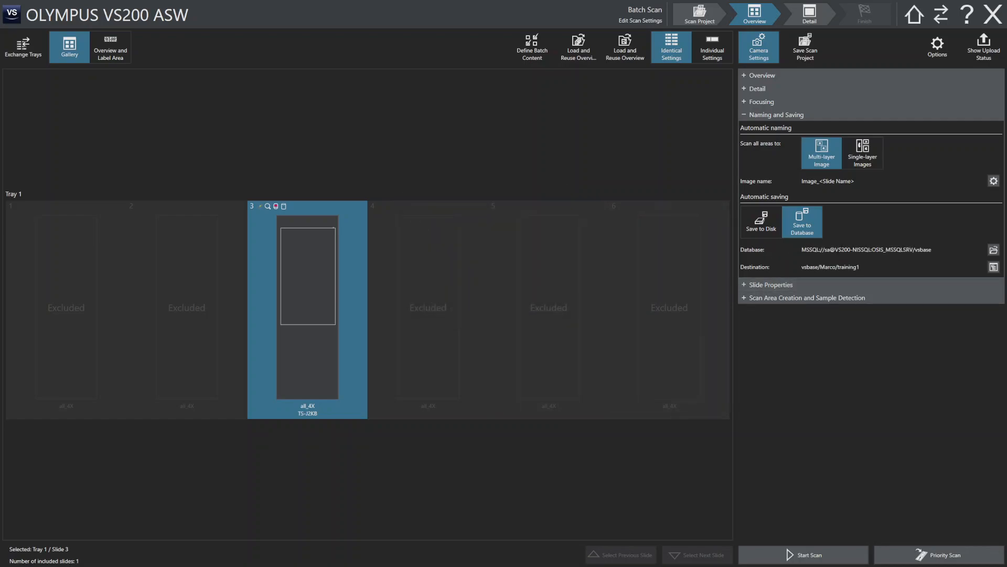
Create a folder named sample_Jan inside the sample owner's folder in the vsbase destination structure.
left_click(994, 267)
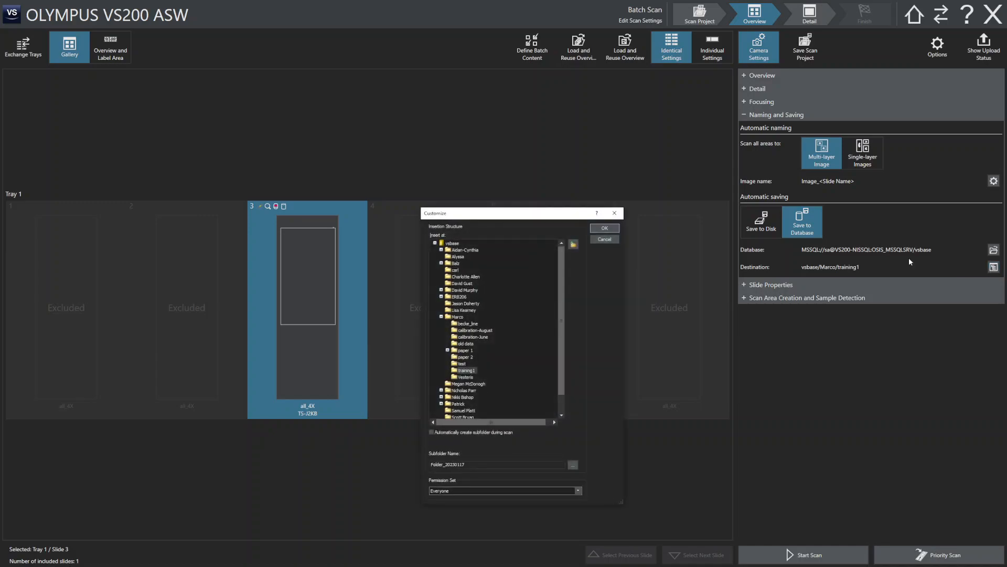
left_click_drag(491, 211, 563, 122)
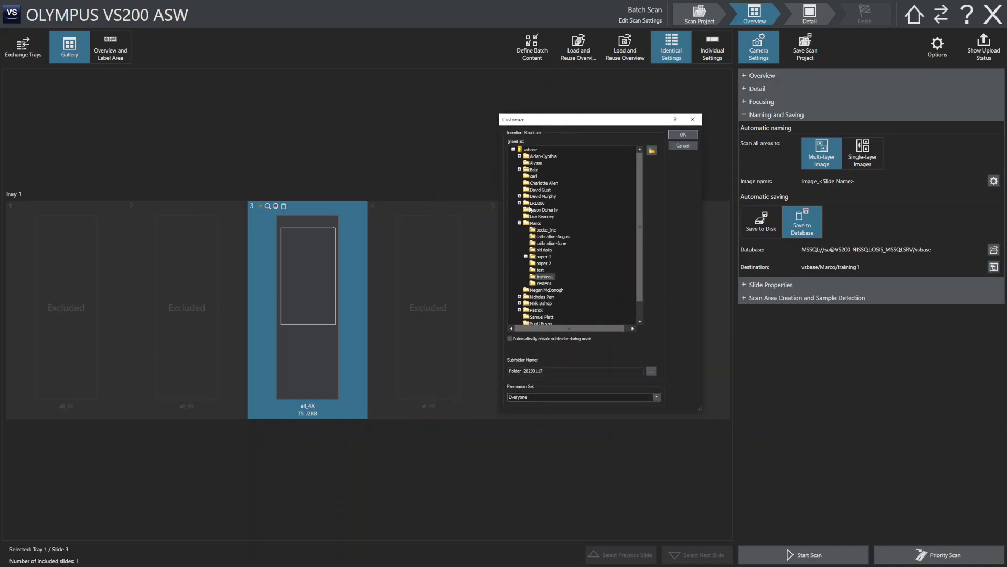
left_click(519, 223)
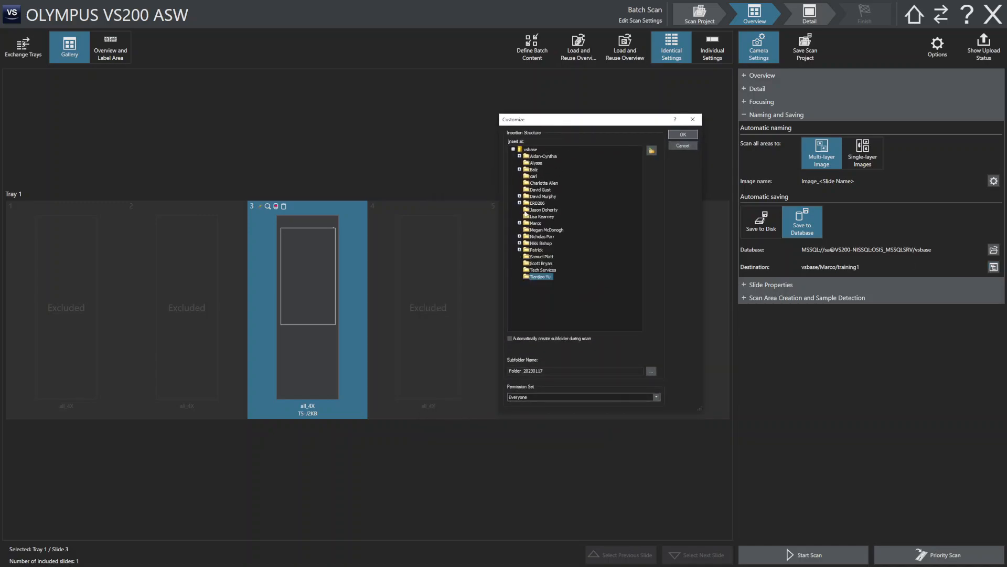
left_click(520, 170)
left_click(533, 170)
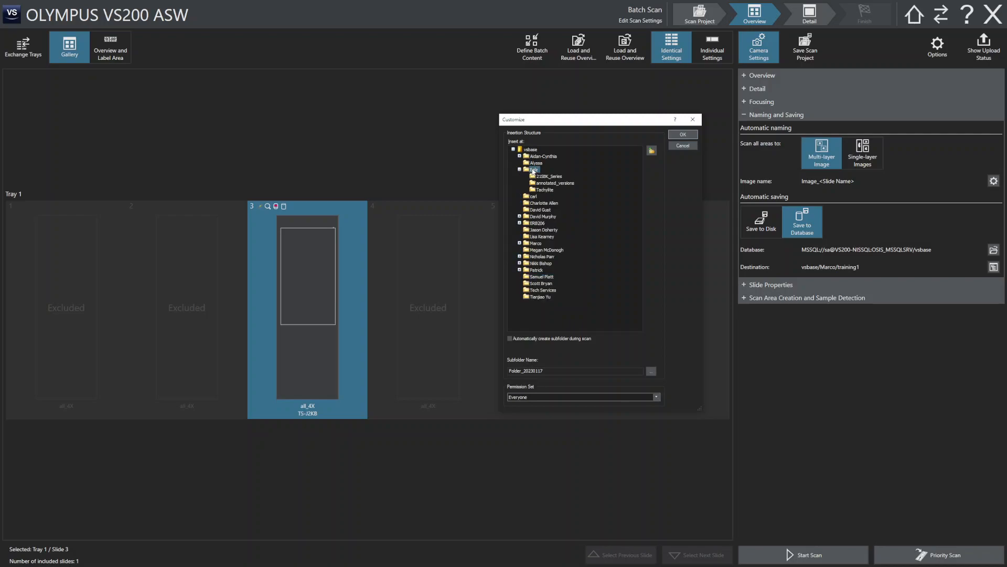
left_click(652, 151)
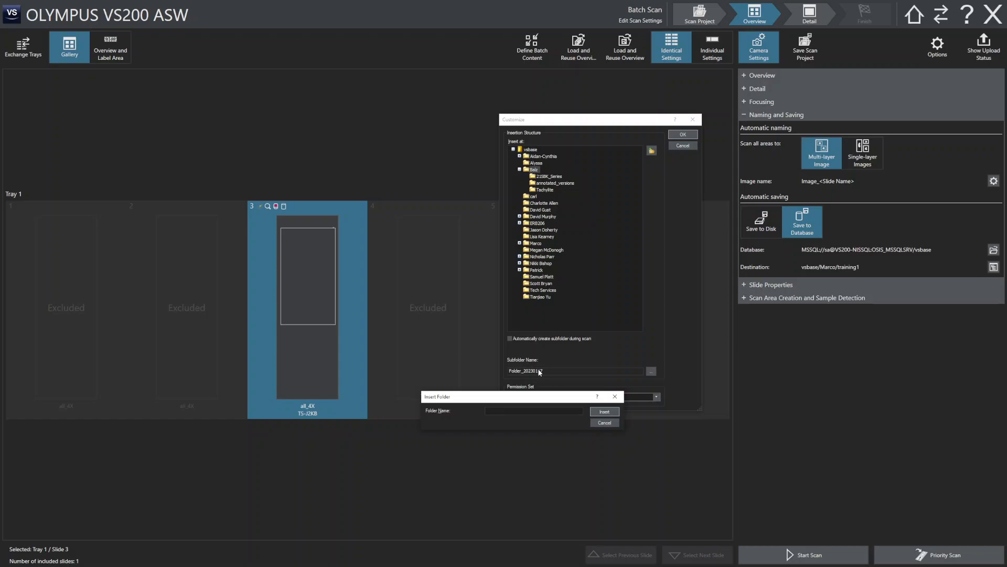
type("sample_Jan")
left_click_drag(525, 412, 489, 411)
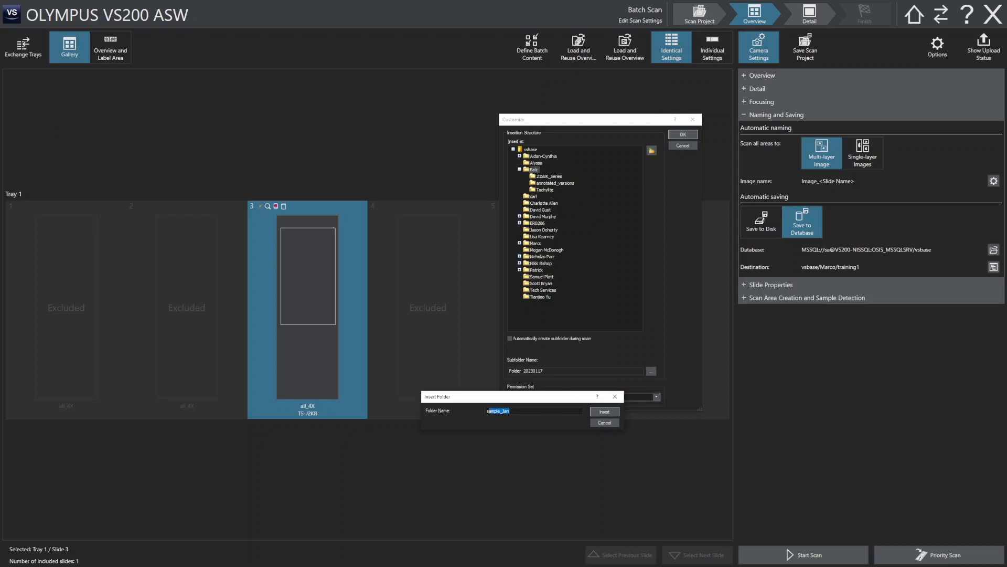
left_click(604, 411)
Choose the sample_Jan folder as the database destination for the scanned images.
left_click(550, 190)
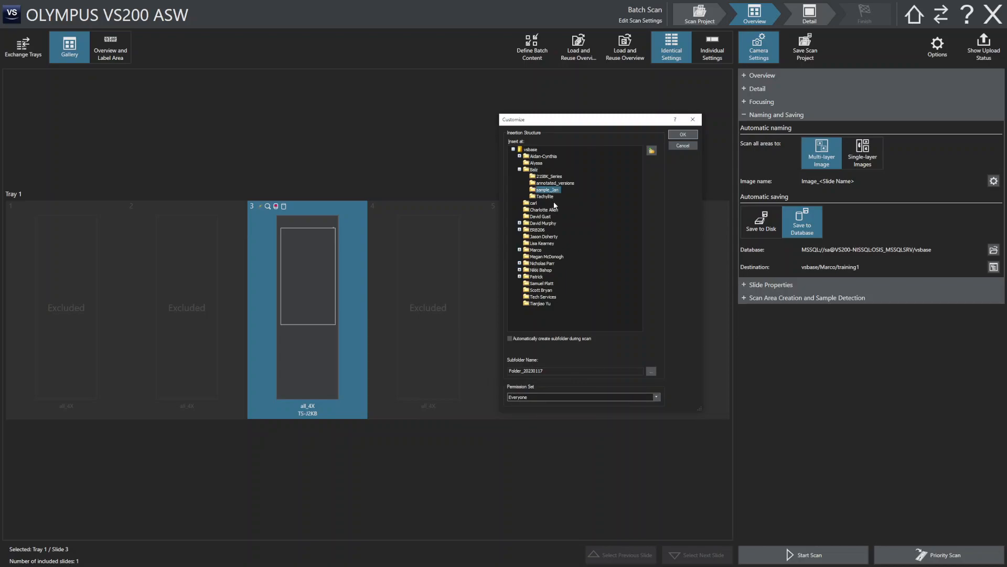
left_click(683, 135)
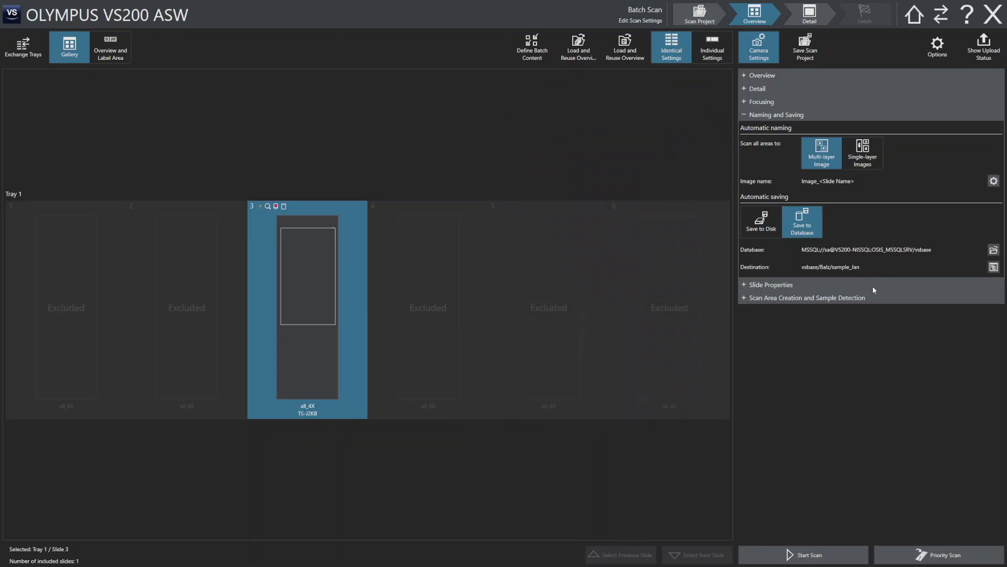
left_click(773, 115)
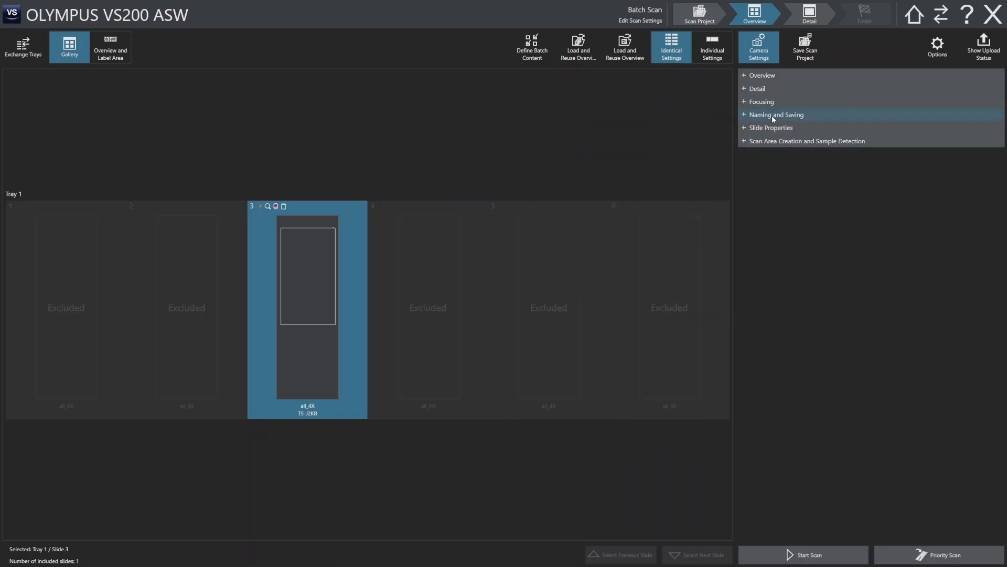
Review the overview scan settings of slide 3 and run the overview scan.
left_click(765, 76)
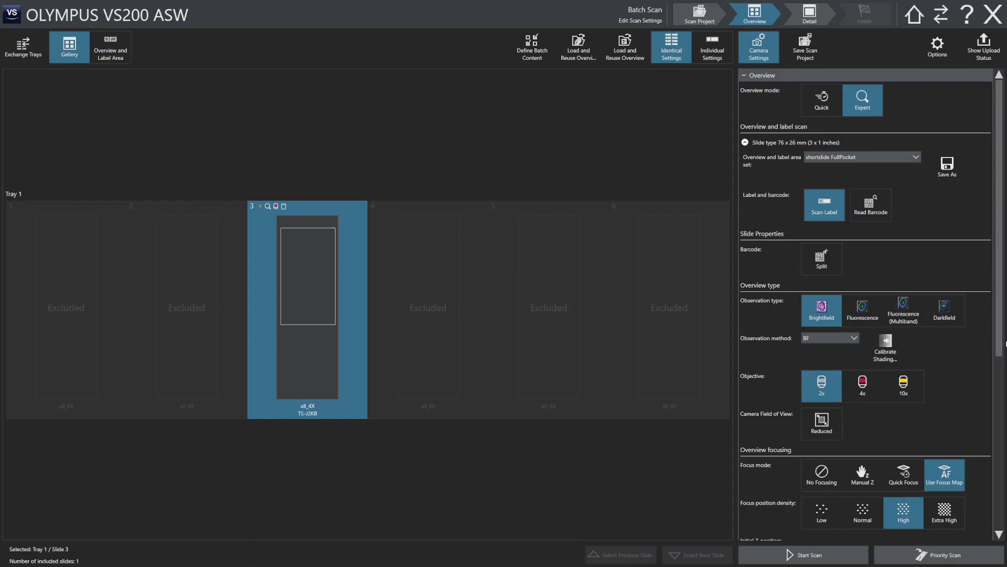
left_click_drag(999, 349, 999, 382)
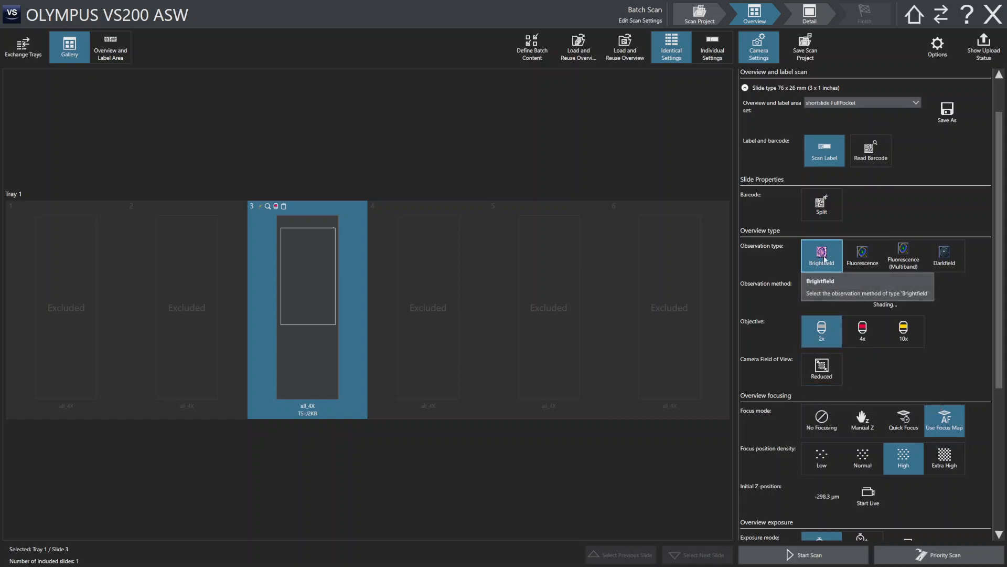
left_click_drag(999, 378, 1001, 465)
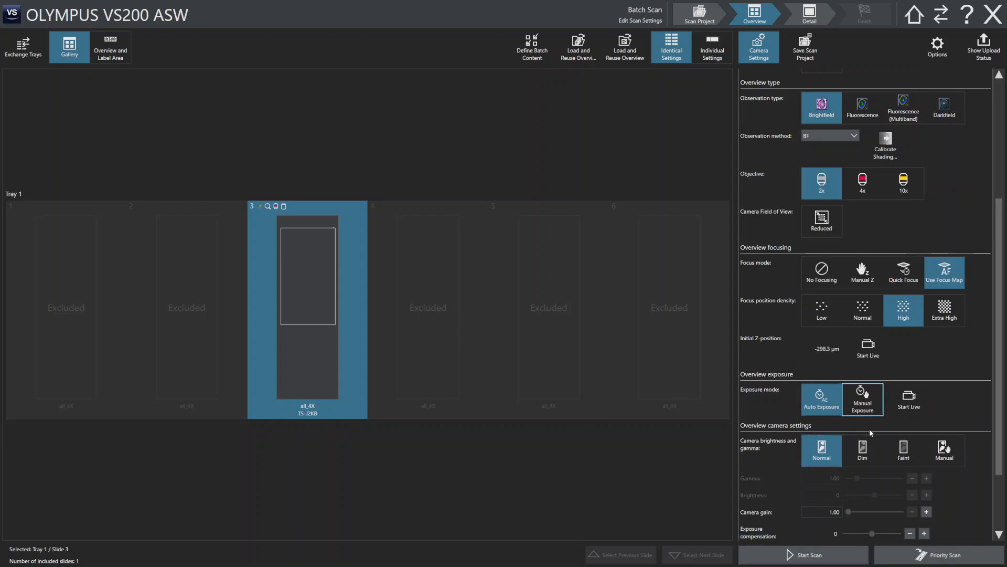
left_click(772, 559)
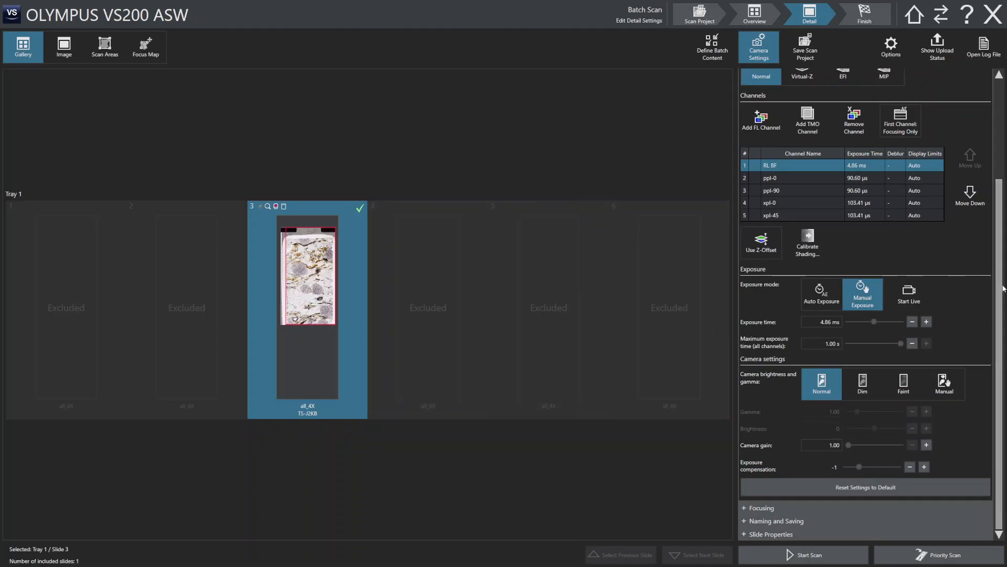
Edit slide 3's scan area, moving its upper-left corner to the rock section's edge for a size of about 21.6 × 39.9 mm.
scroll(996, 203, "up", 3)
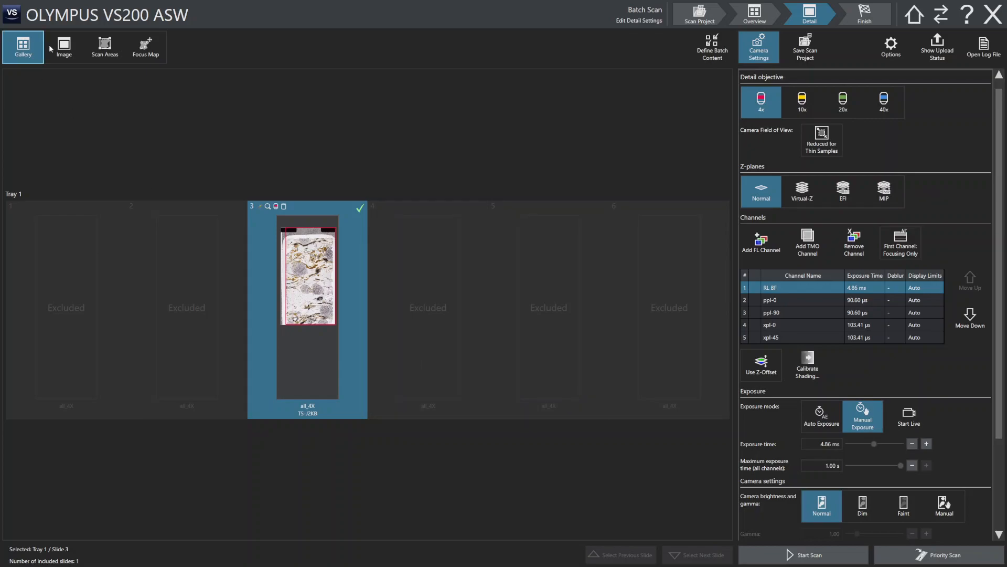
left_click(106, 47)
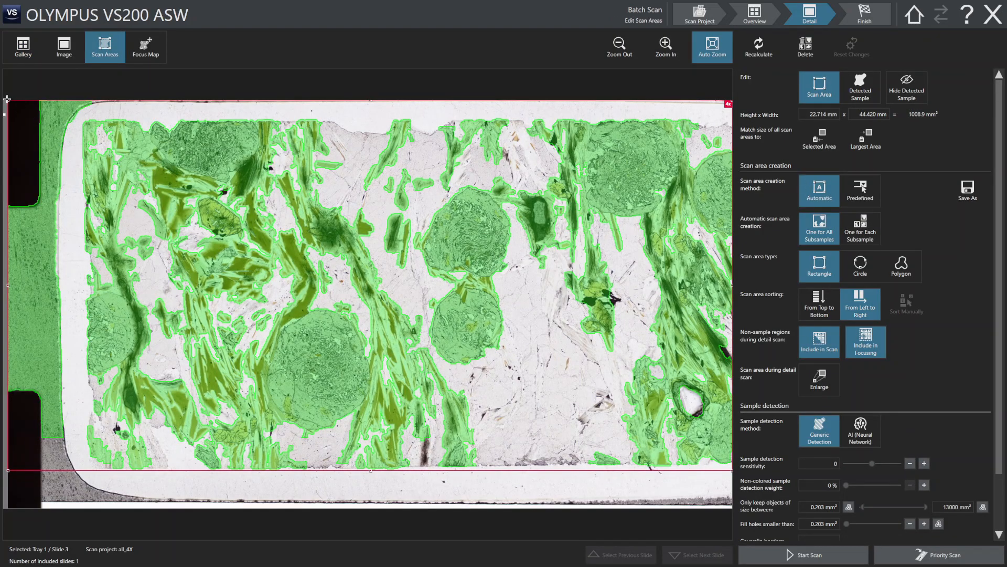
left_click_drag(8, 101, 82, 119)
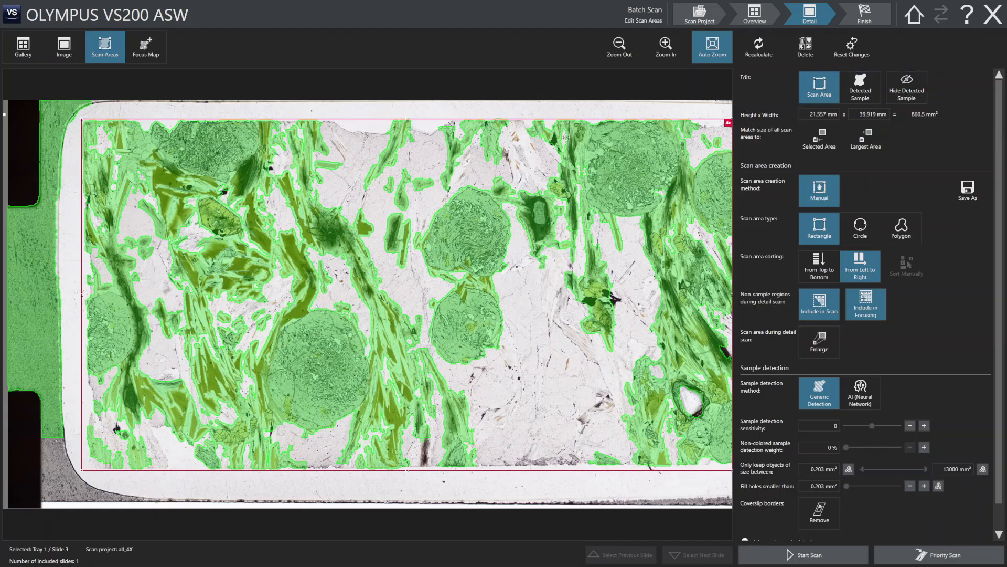
Hide the detected sample overlay on slide 3 and look over the scan area and sample detection settings.
left_click(909, 99)
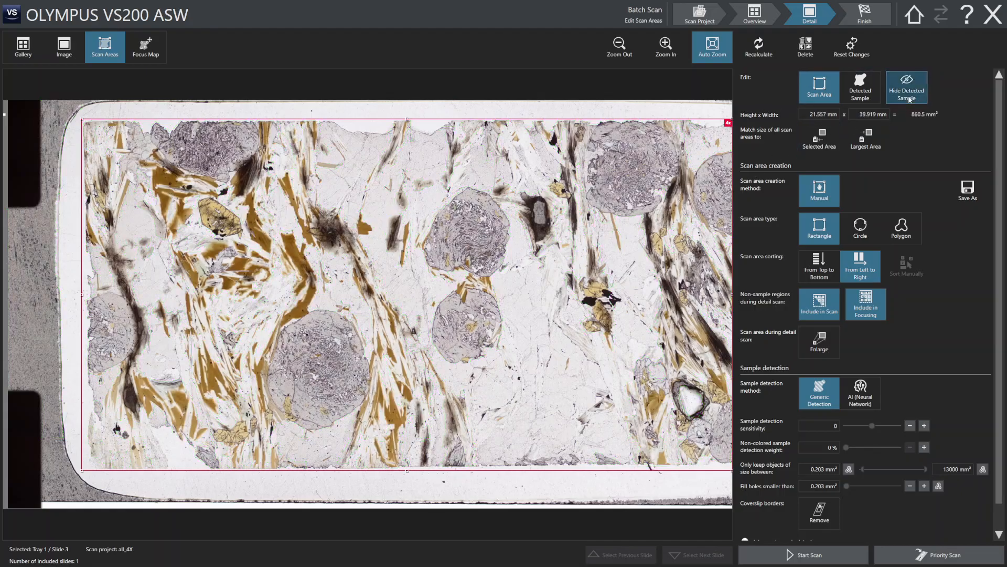
scroll(998, 184, "down", 1)
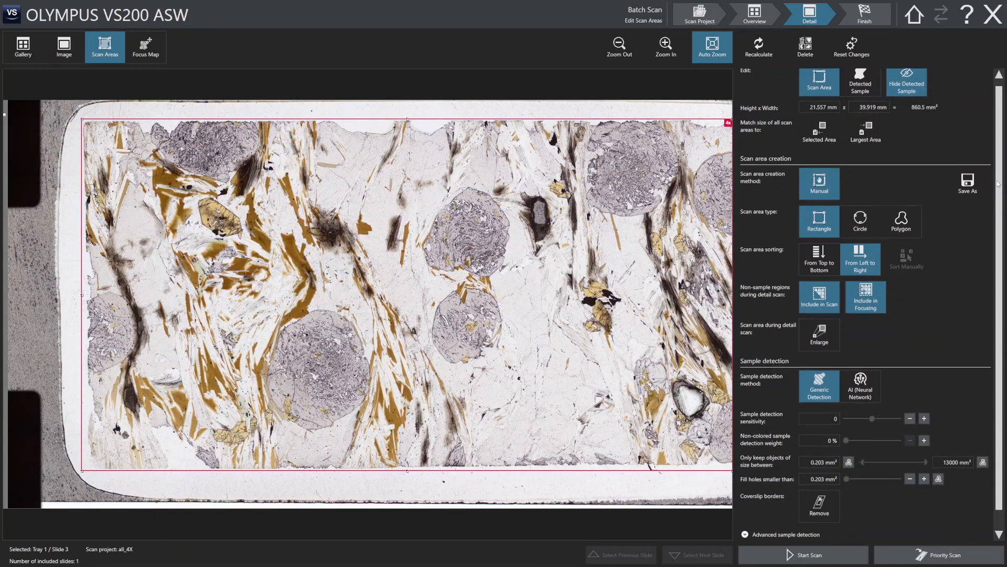
scroll(998, 184, "up", 1)
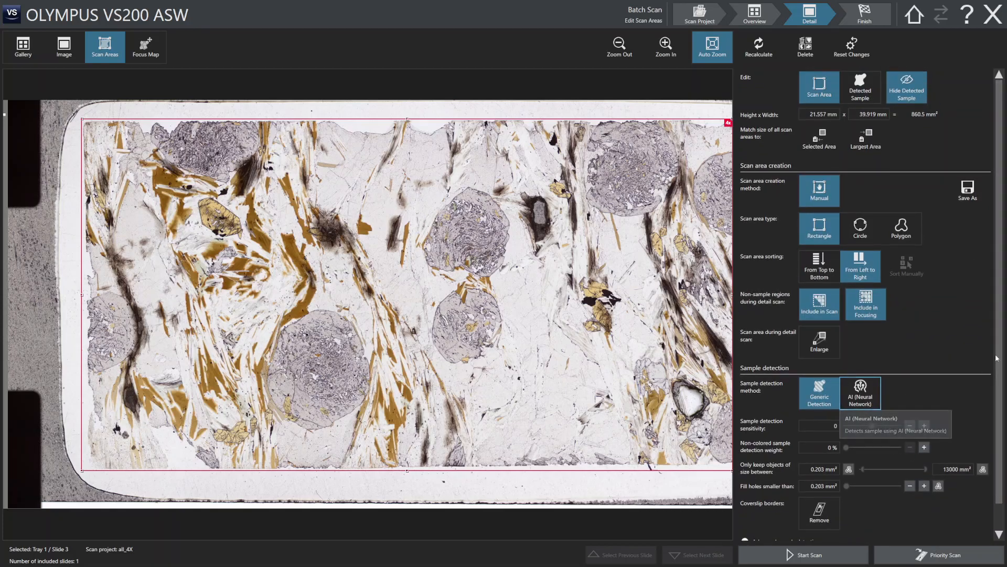
scroll(998, 386, "down", 4)
scroll(997, 385, "up", 4)
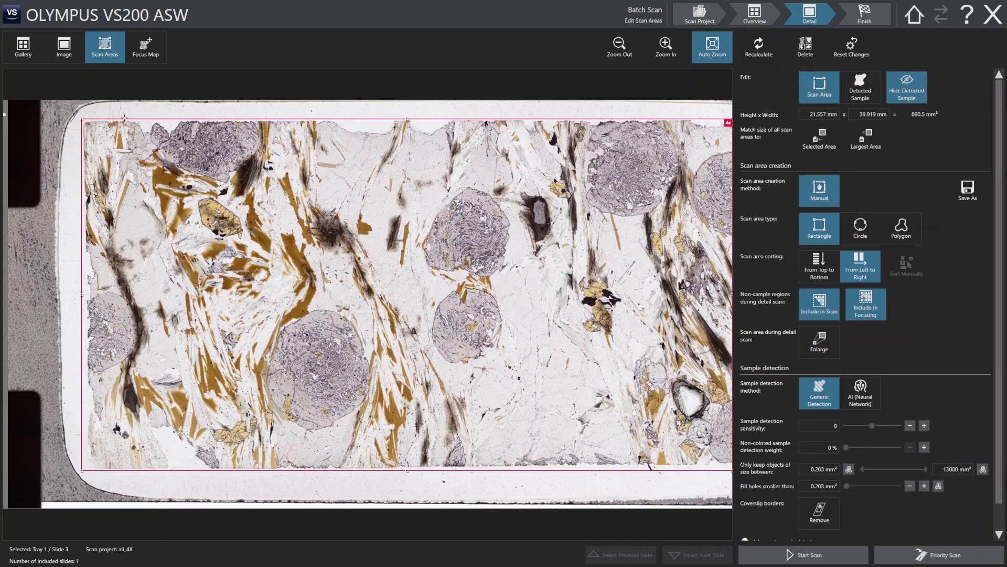
Compare the Extra High focus position density on slide 3's focus map and return the density to High.
left_click(145, 49)
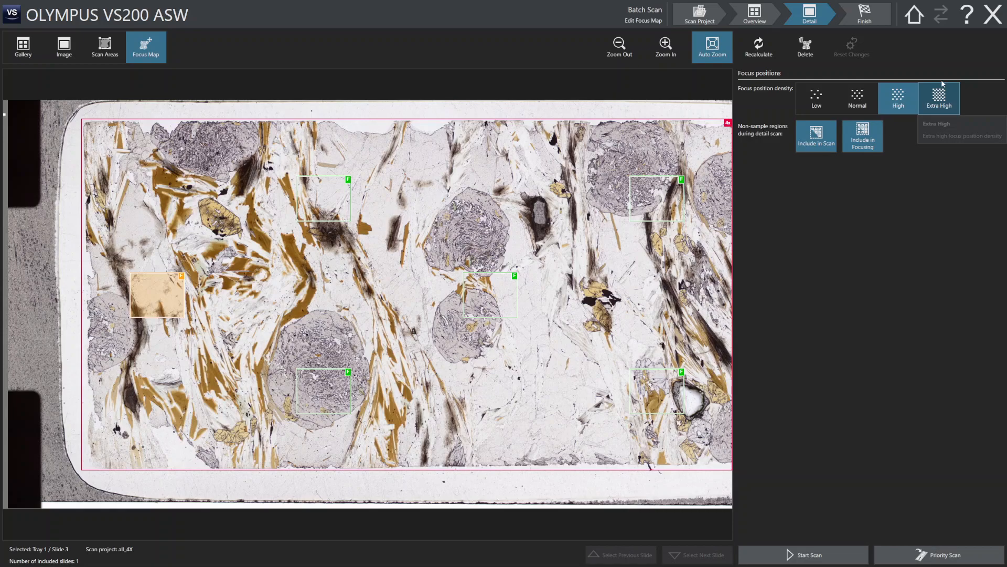
left_click(901, 106)
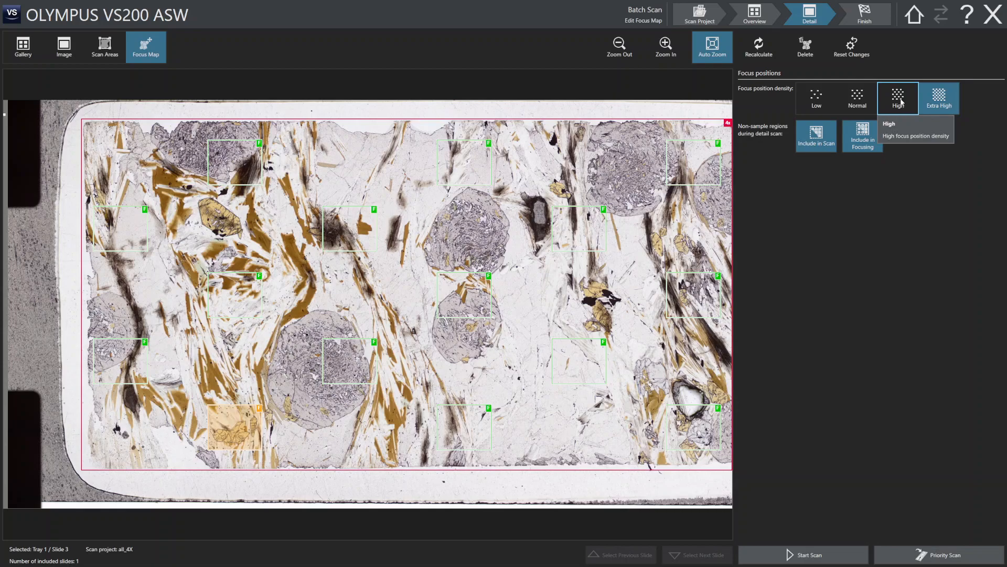
left_click(901, 102)
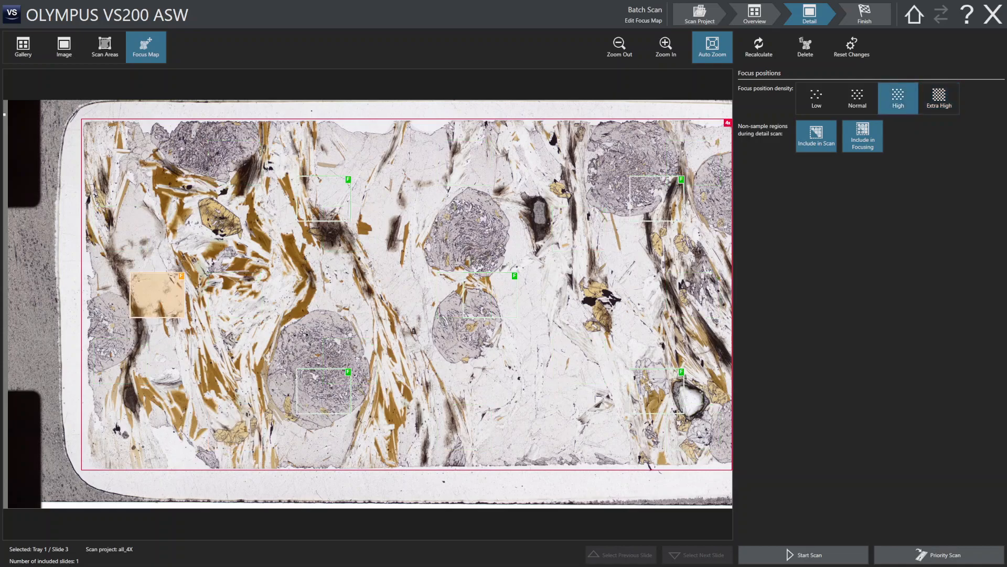
Review the exposure settings of the RL BF, ppl-0, ppl-90, xpl-0 and xpl-45 channels in the gallery's detail scan settings.
left_click(29, 51)
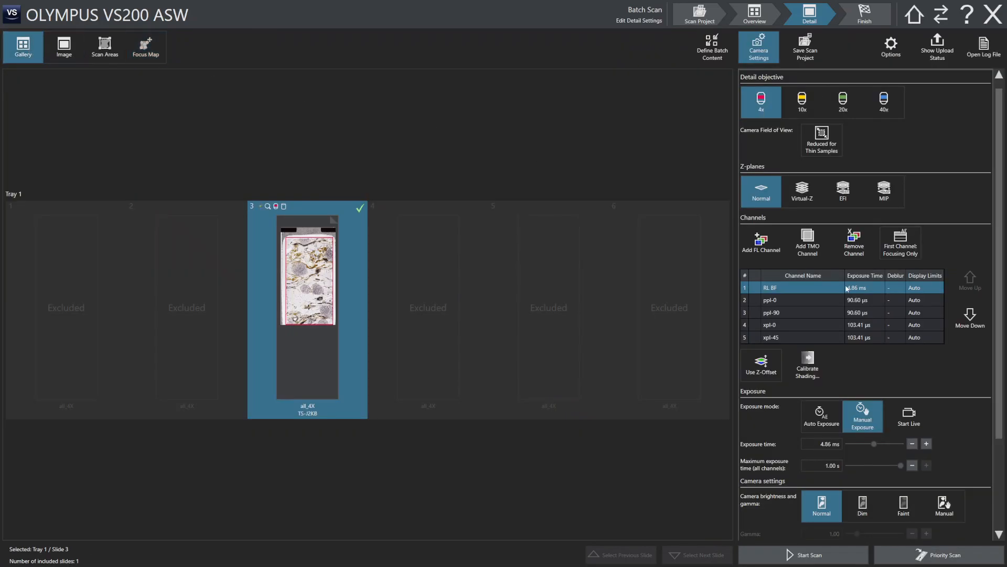
left_click(770, 300)
left_click(771, 311)
left_click(771, 324)
left_click(771, 336)
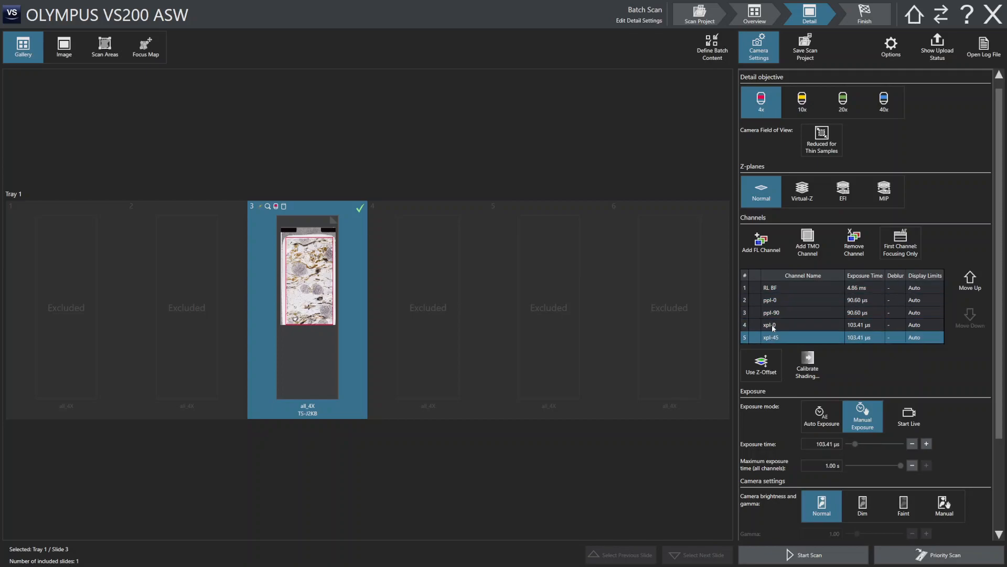
left_click(778, 324)
left_click(774, 312)
left_click(777, 299)
left_click(790, 288)
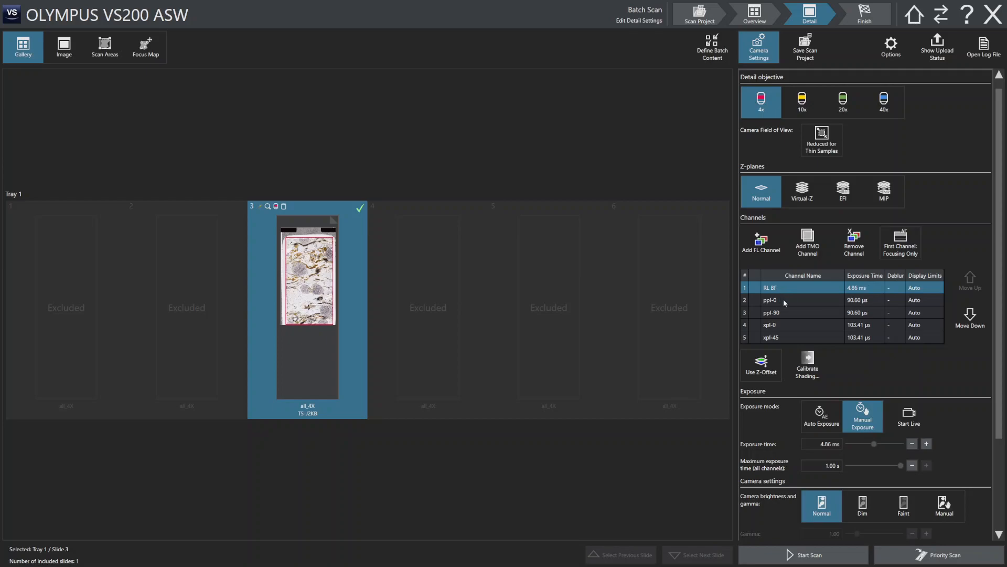
left_click(785, 298)
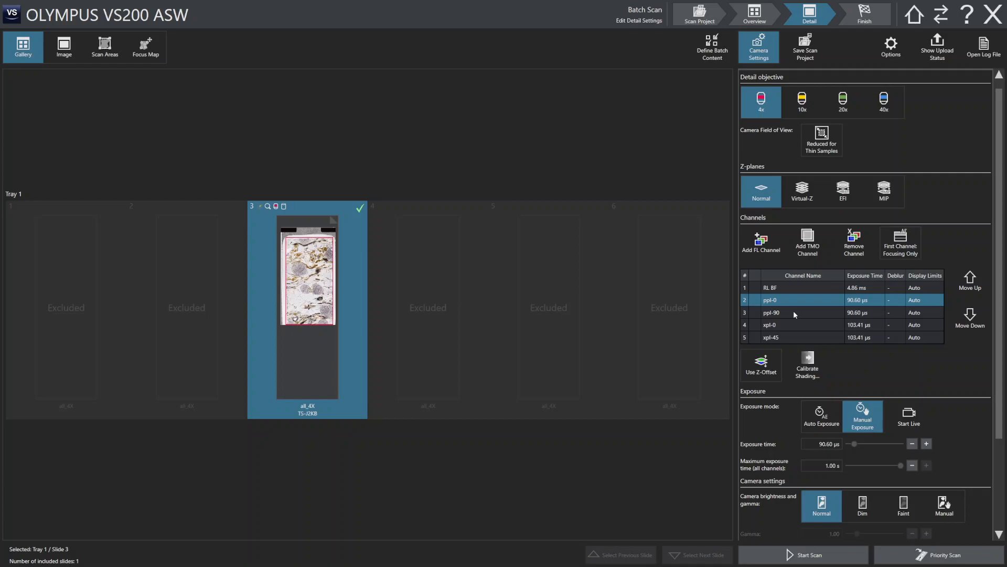
left_click(793, 312)
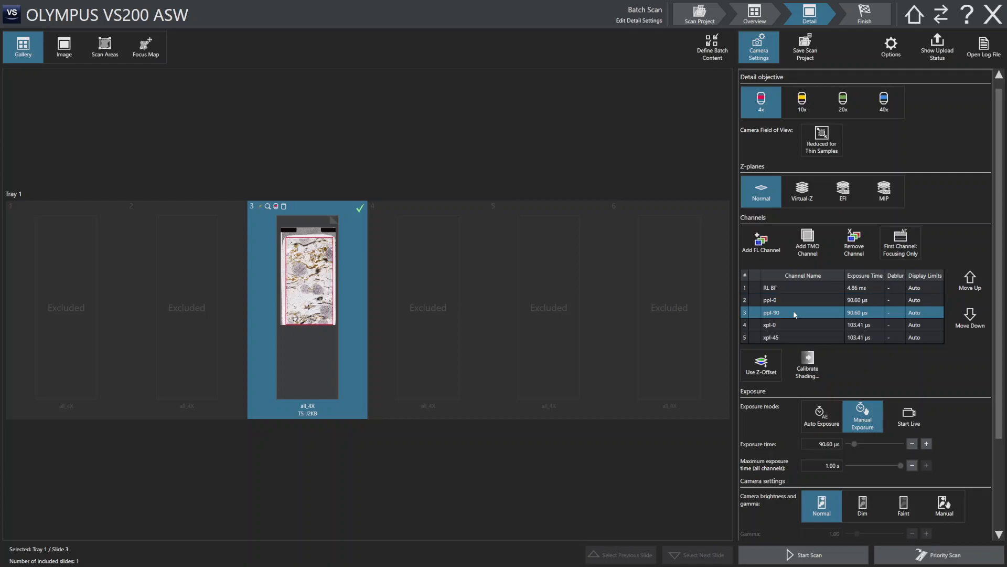
left_click(792, 325)
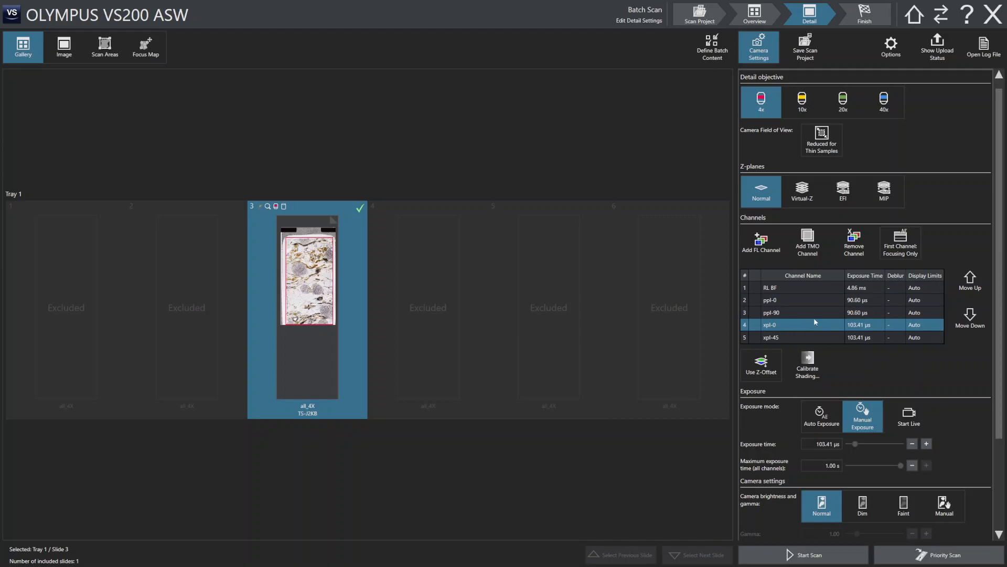
Examine the ppl, RL and xpl channels available for adding, and close the list without adding one.
left_click(768, 247)
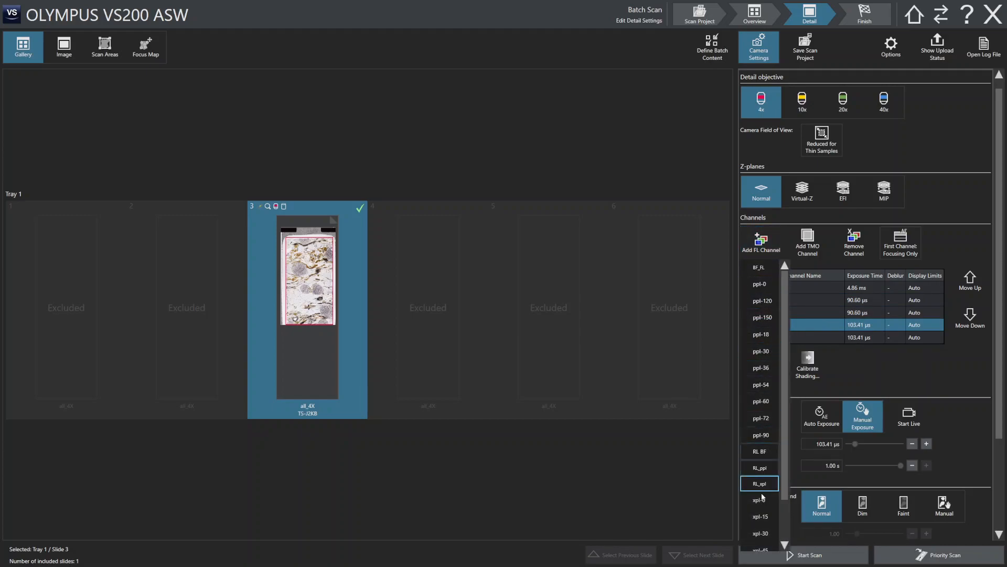
scroll(761, 511, "down", 1)
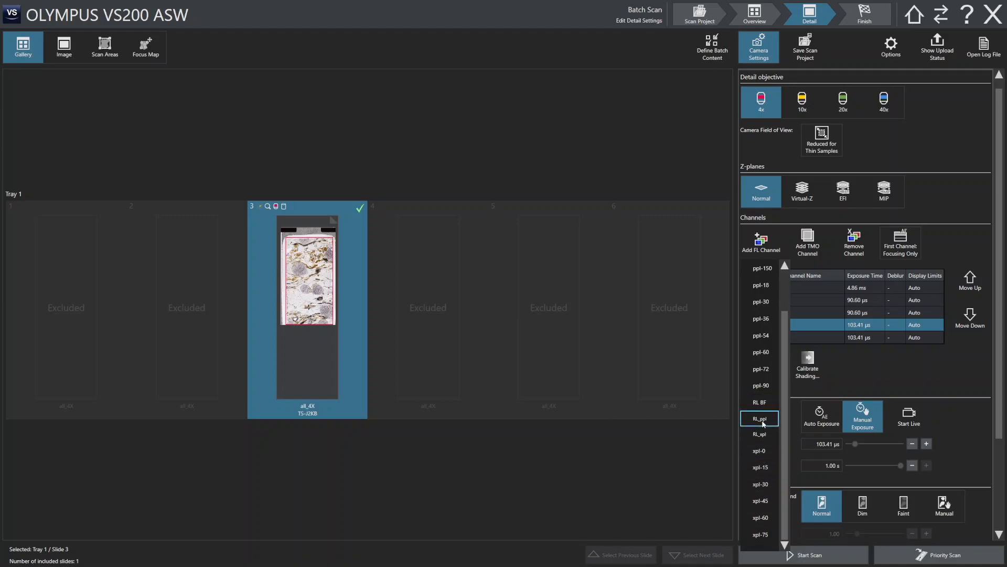
scroll(764, 414, "up", 1)
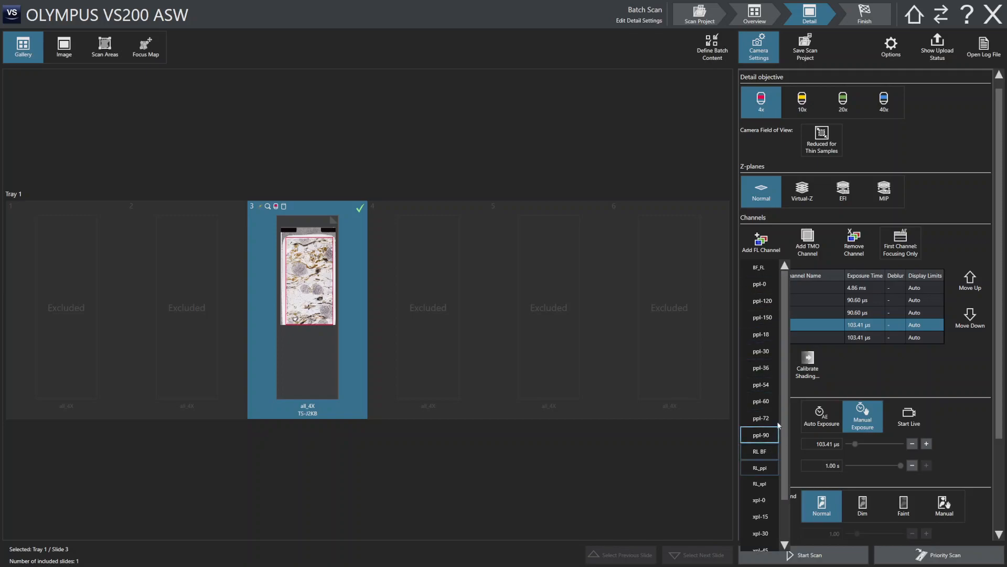
left_click(887, 386)
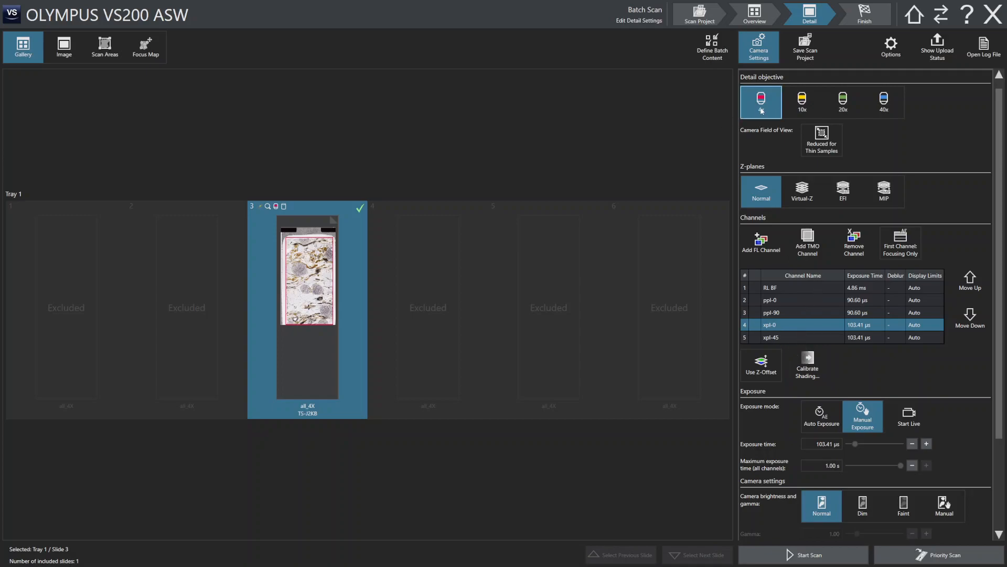
Review the detail objective, exposure and camera settings, with the RL BF channel selected.
scroll(999, 385, "down", 2)
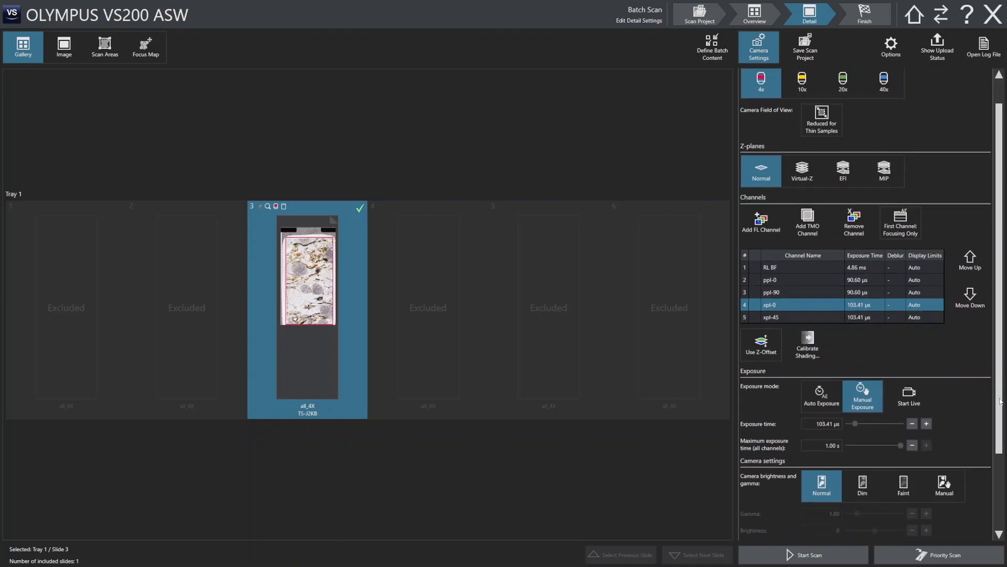
scroll(871, 305, "up", 1)
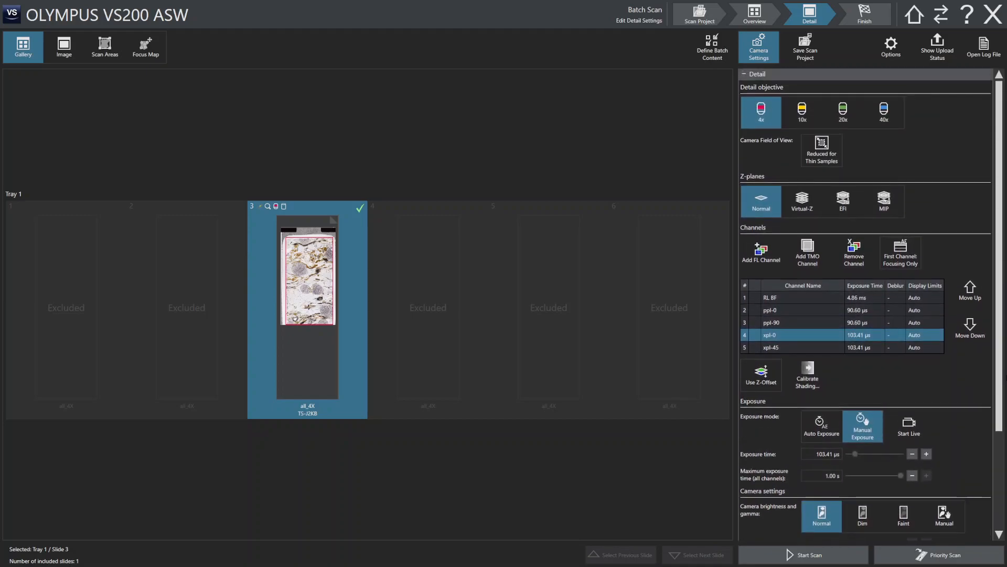
scroll(792, 222, "down", 1)
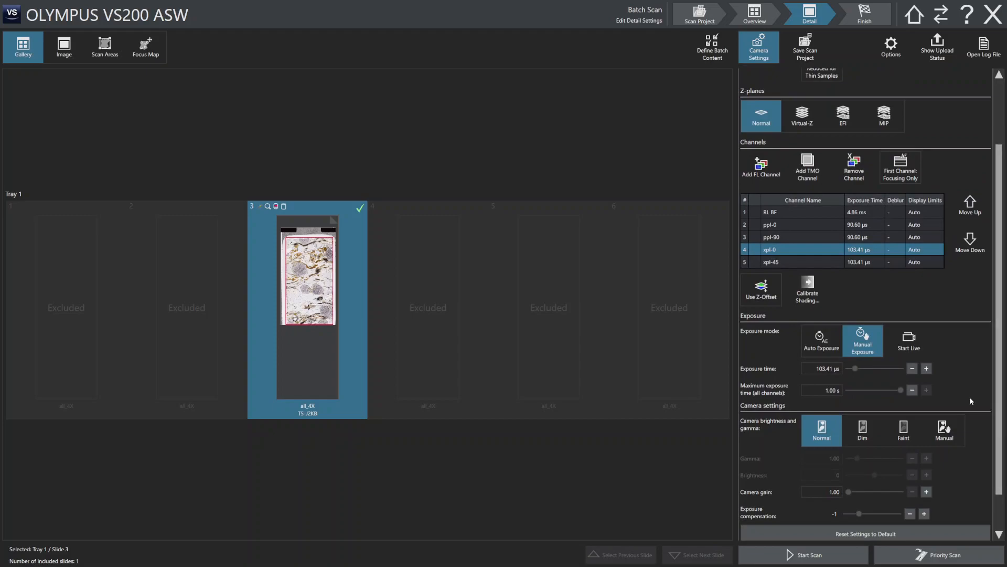
left_click(793, 216)
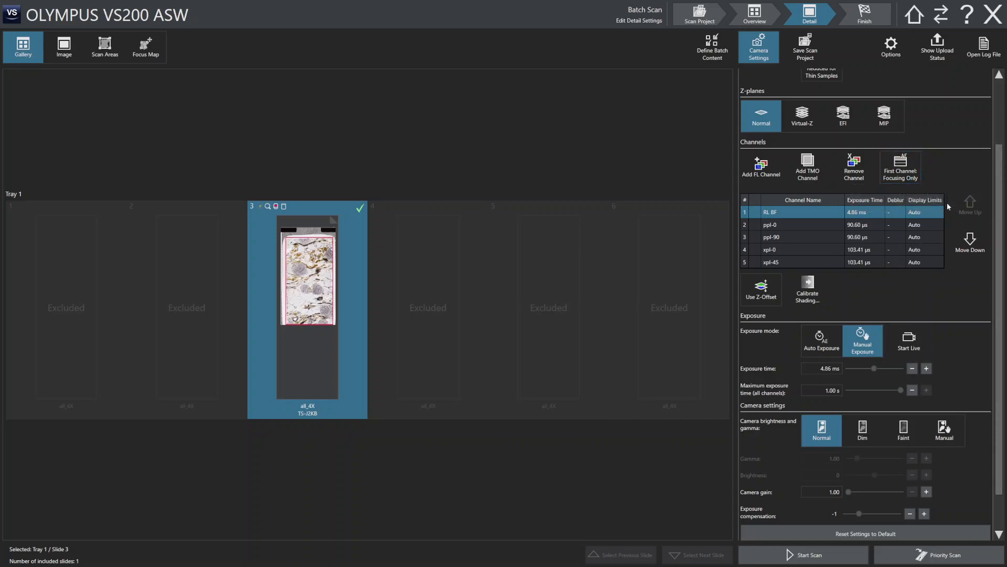
left_click_drag(1002, 228, 1004, 240)
scroll(1004, 243, "up", 3)
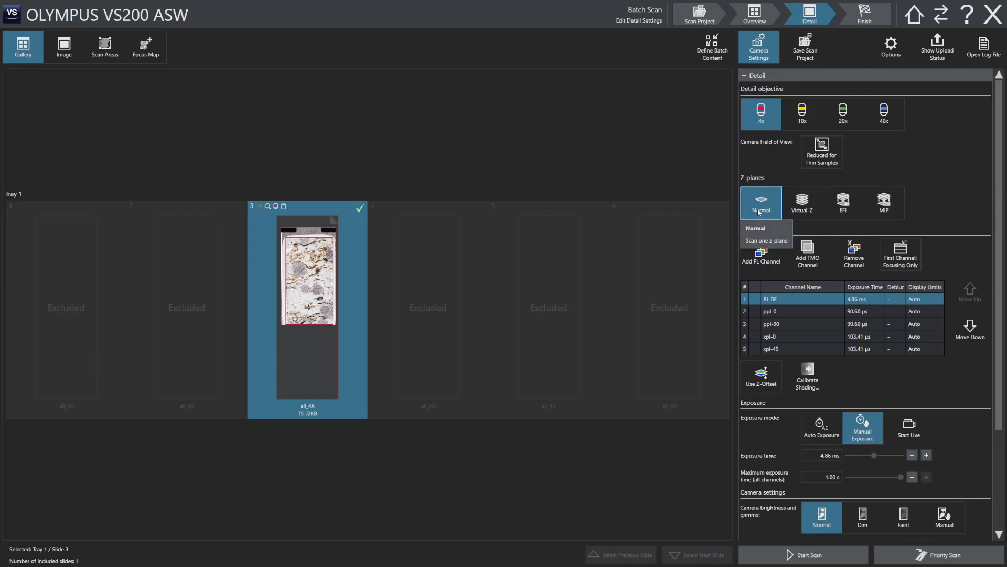
Try the Virtual-Z mode with a Z-range of 30 µm, and return the Z-planes to Normal.
left_click(807, 212)
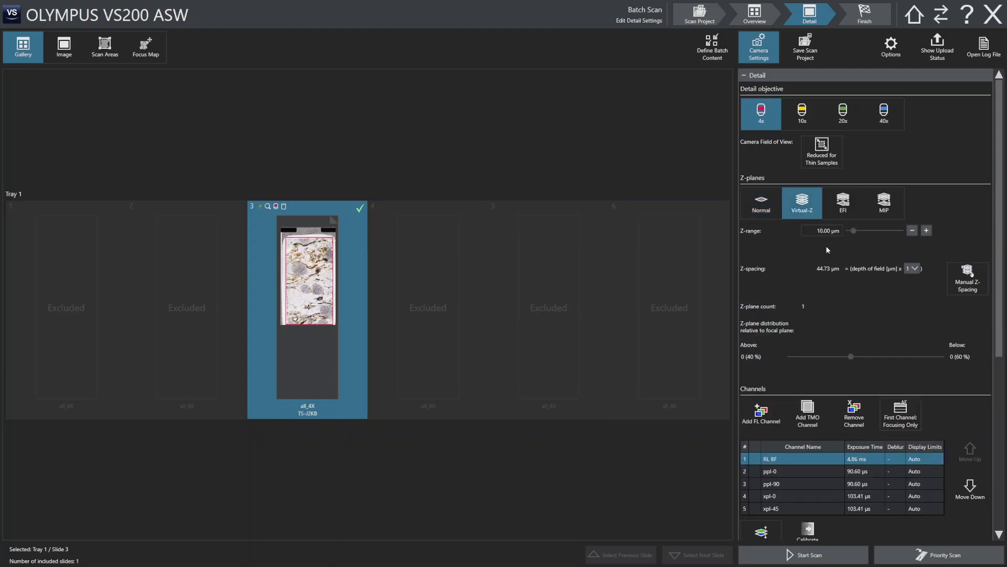
left_click(820, 232)
left_click(806, 305)
left_click(842, 269)
left_click(911, 270)
left_click(790, 306)
left_click(761, 202)
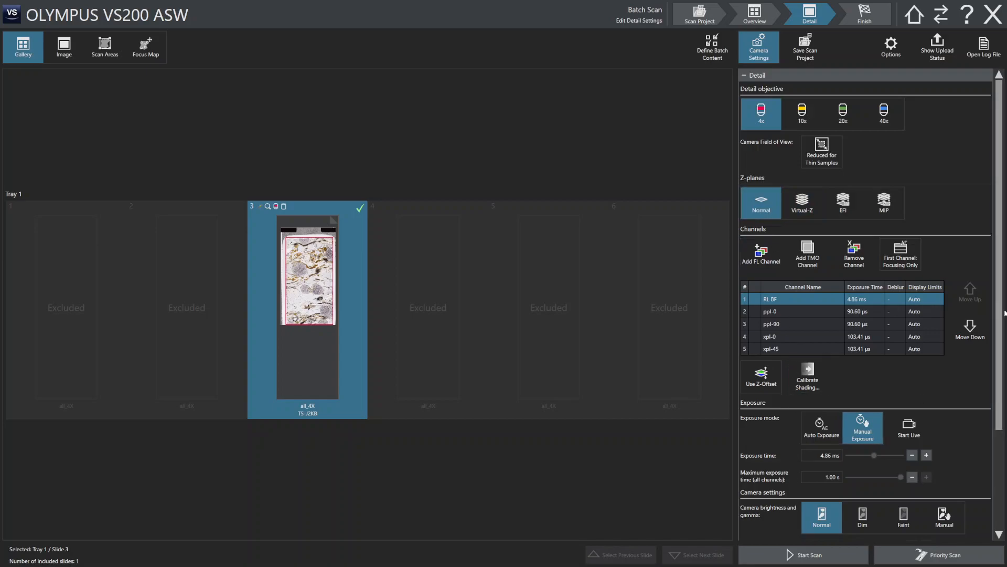
left_click(799, 204)
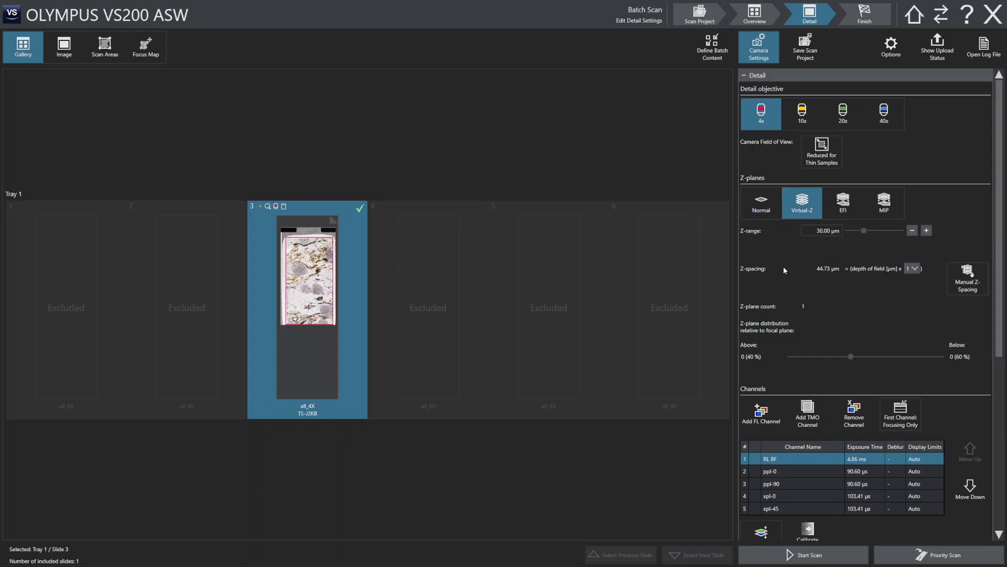
left_click(769, 213)
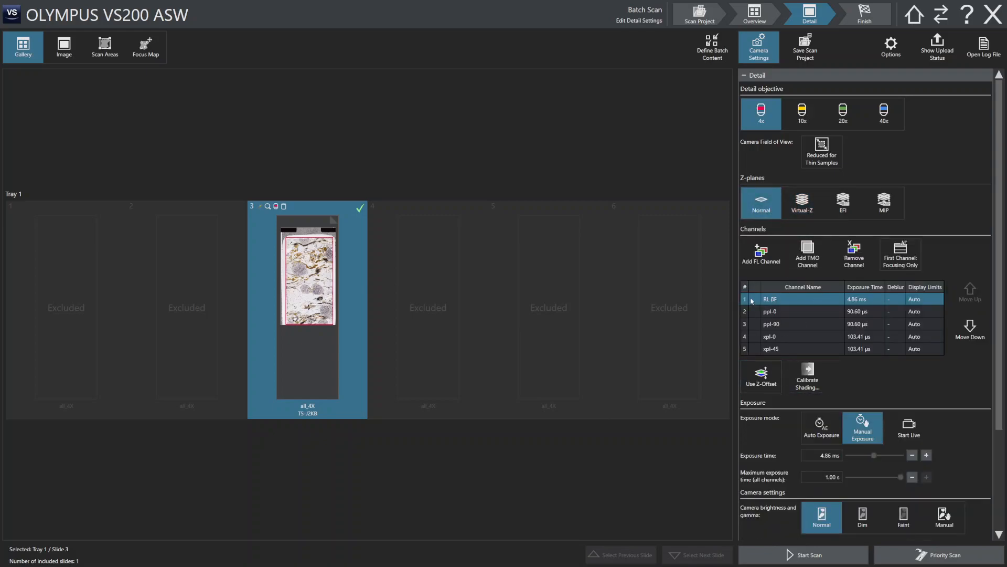
left_click(802, 213)
left_click_drag(805, 307, 800, 308)
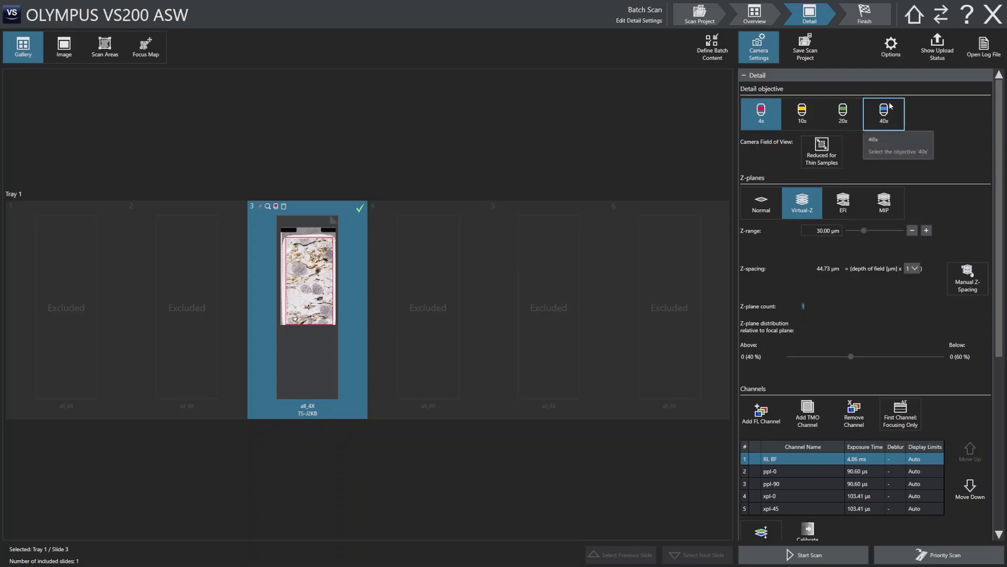
left_click(761, 203)
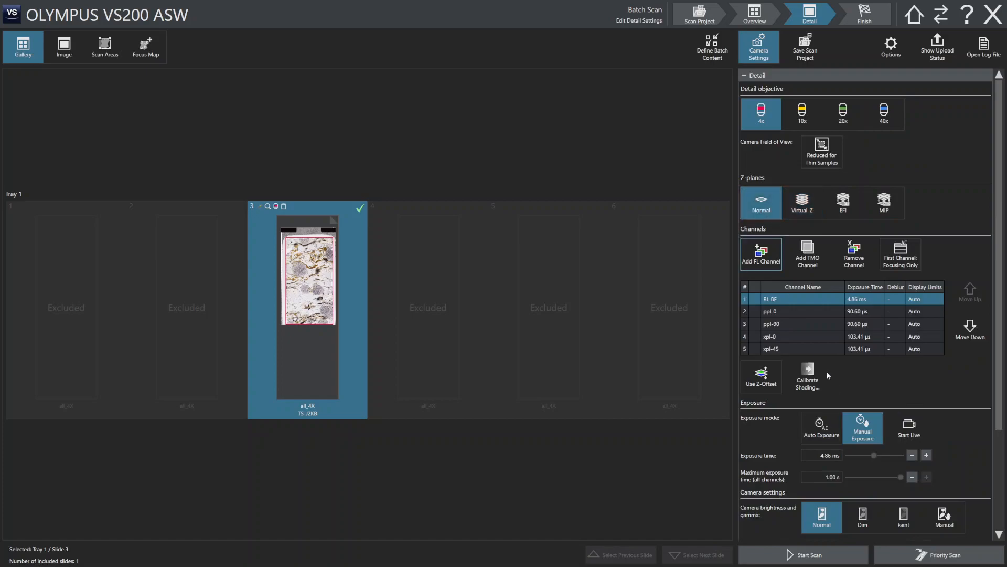
Start the live camera view for the RL BF channel.
left_click_drag(1001, 318, 1000, 323)
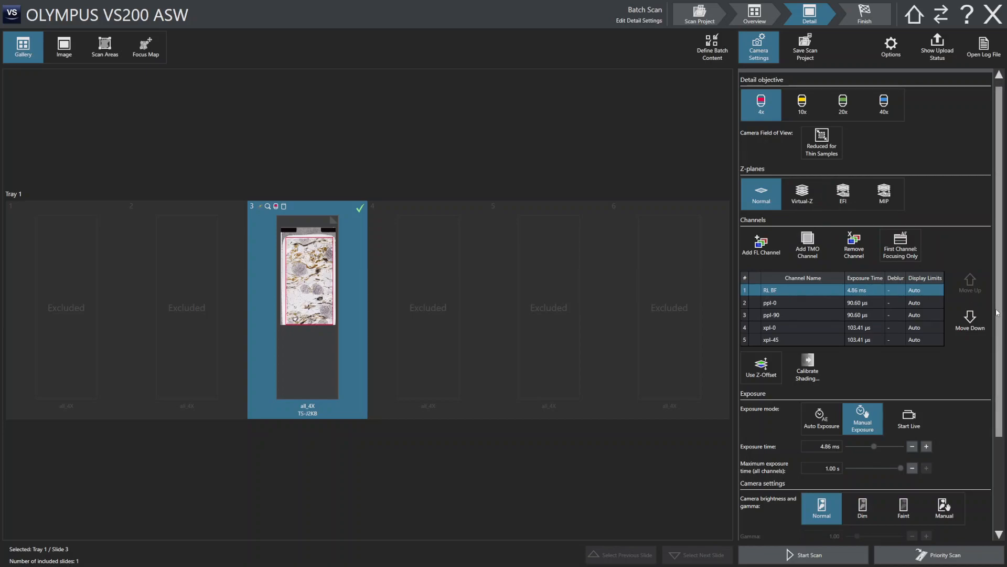
scroll(1000, 311, "down", 1)
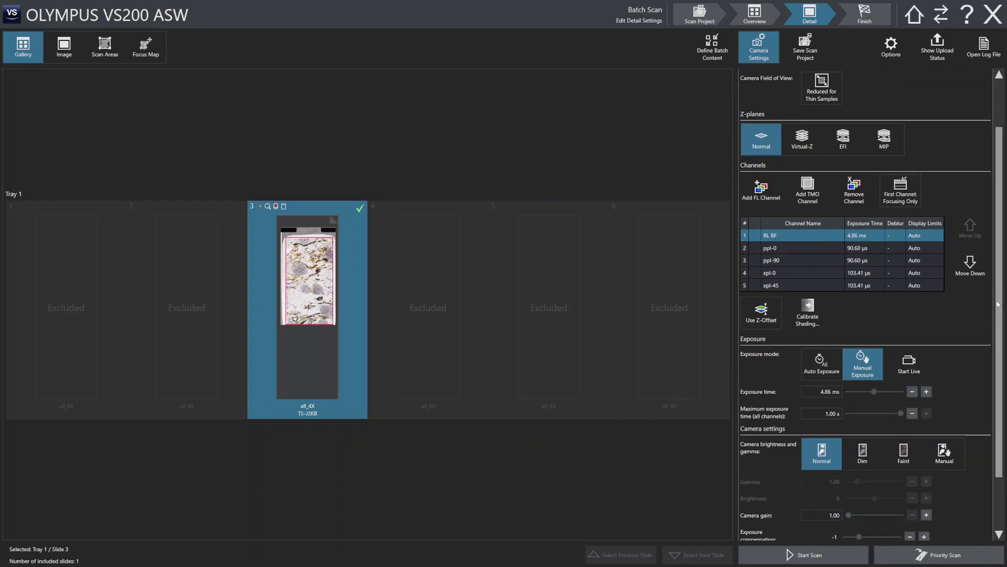
scroll(999, 374, "down", 2)
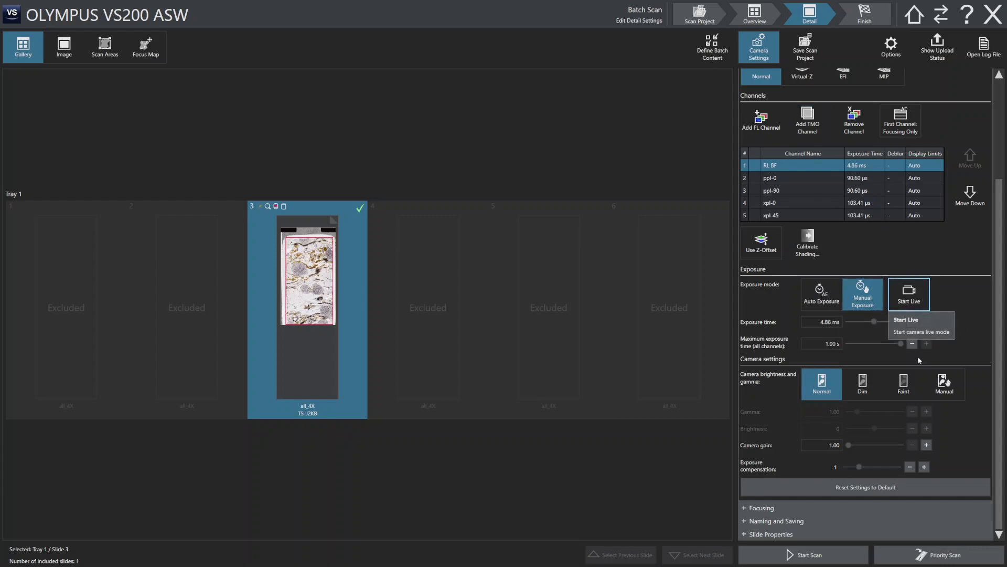
left_click(905, 303)
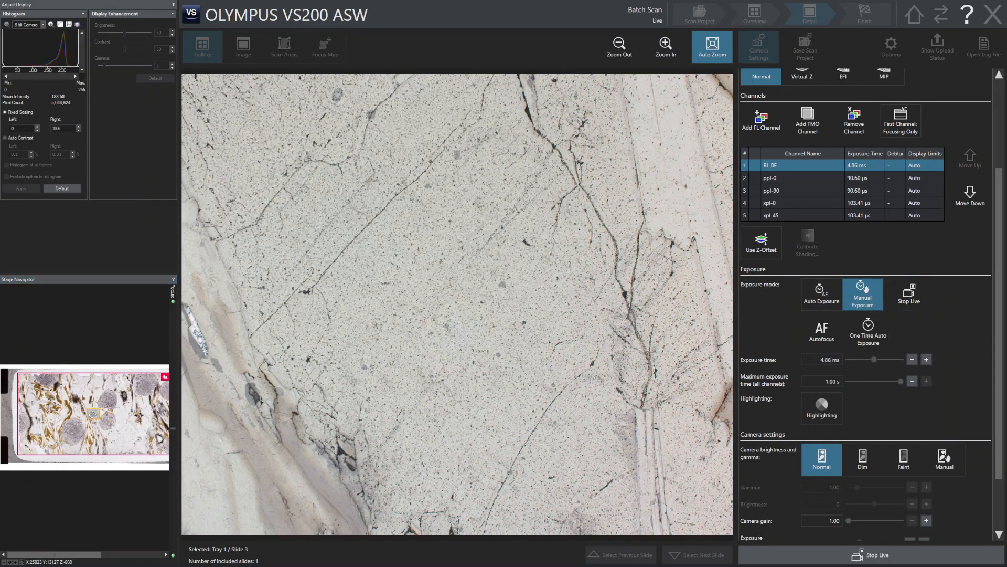
Move the live view onto the left part of the upper round grain and run a one-time auto exposure for RL BF.
scroll(79, 430, "up", 3)
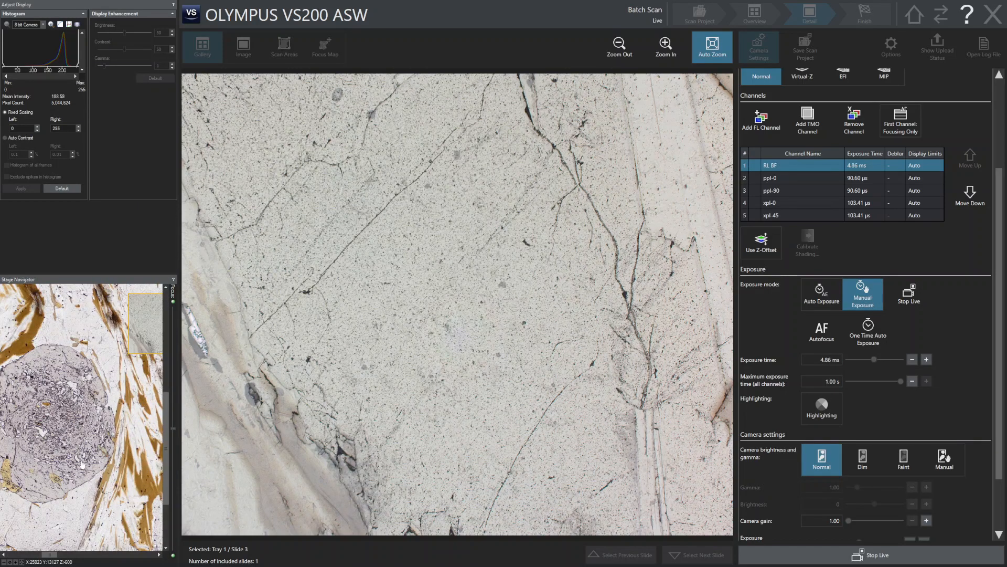
scroll(73, 410, "down", 3)
left_click_drag(72, 416, 101, 379)
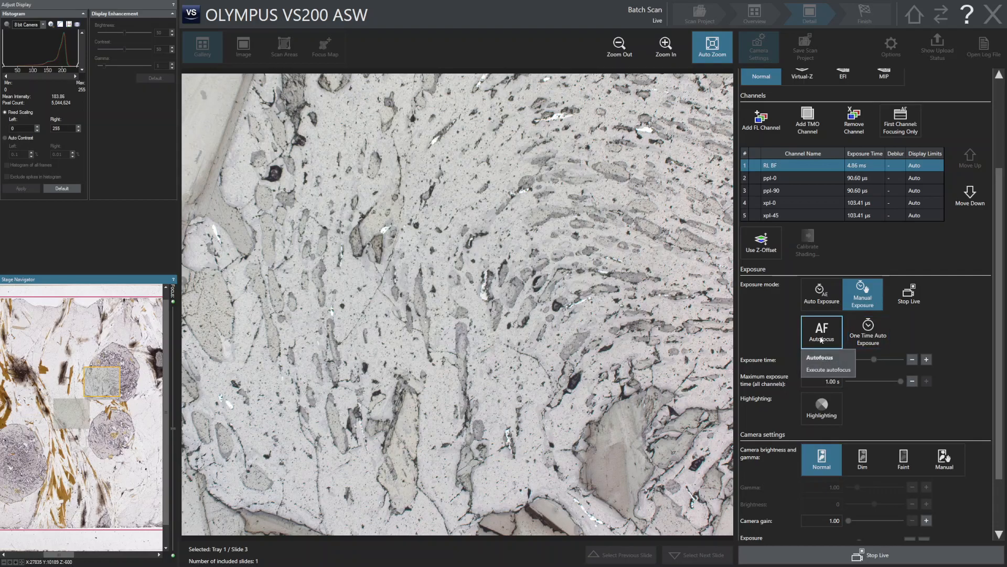
left_click(856, 340)
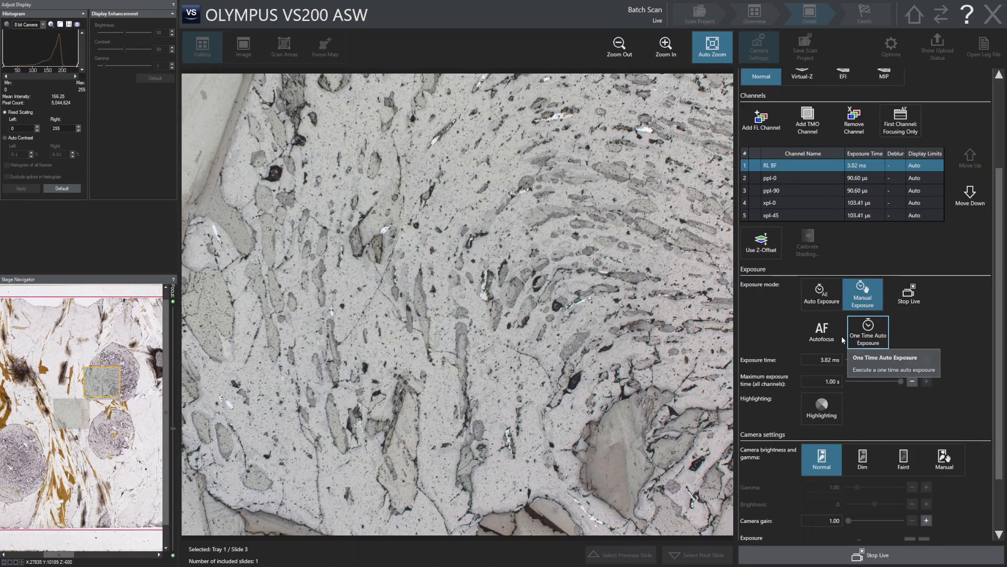
Autofocus the live view for the RL BF channel and zoom out to the whole camera frame.
left_click(823, 335)
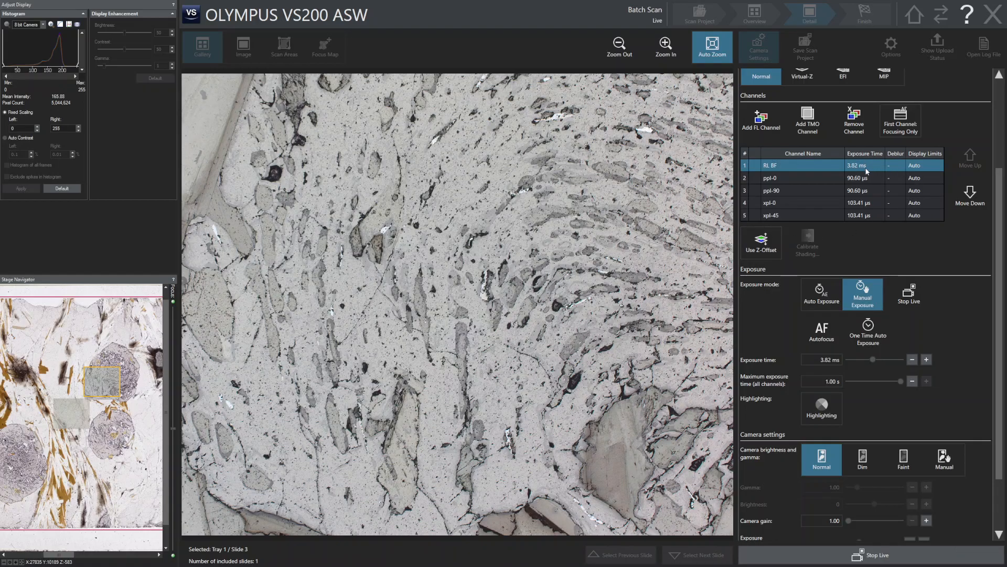
scroll(447, 344, "down", 3)
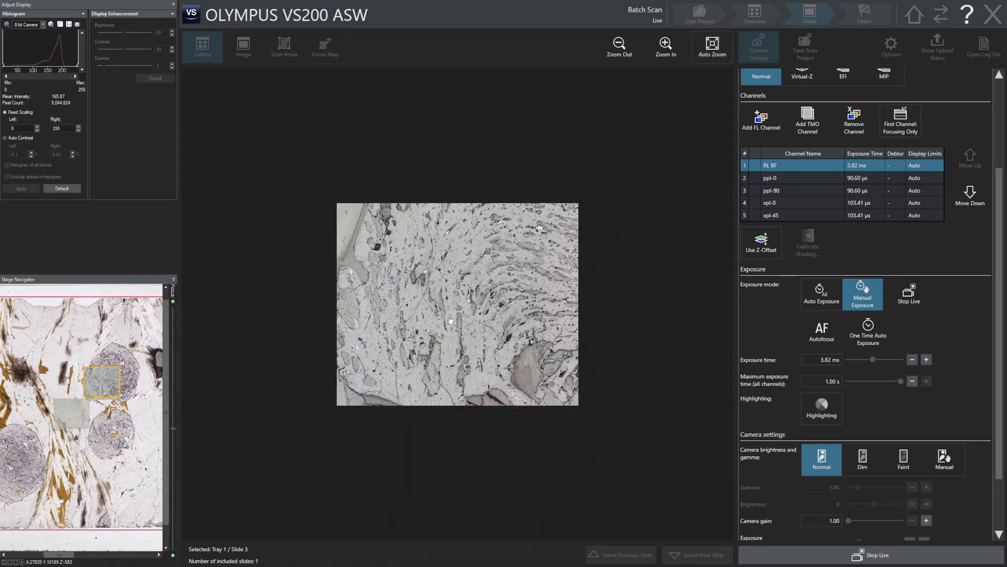
scroll(1001, 458, "down", 3)
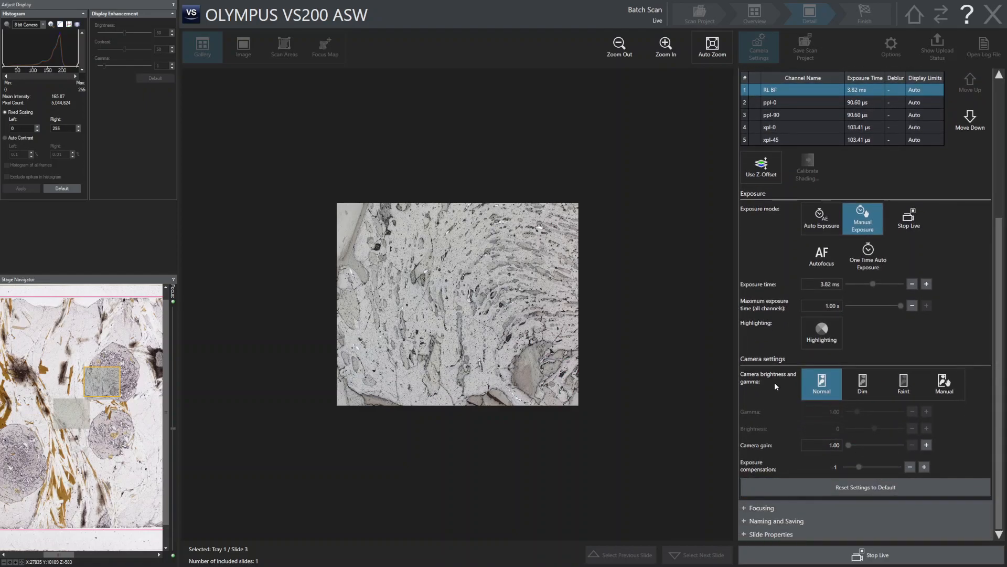
Try the Manual camera brightness and gamma mode on an area just left of the upper round grain, and return to Normal.
left_click(946, 389)
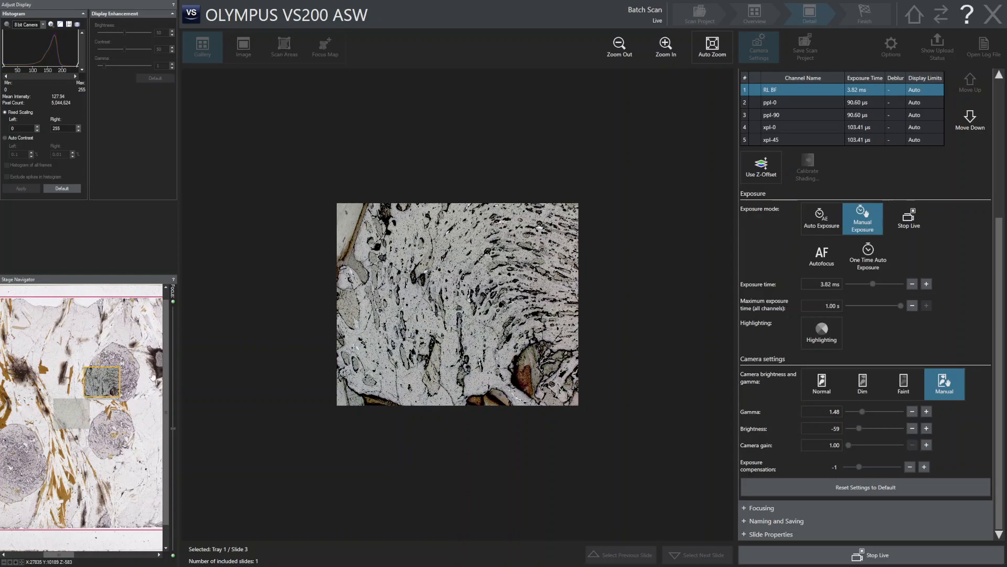
left_click(91, 366)
left_click_drag(91, 365, 85, 393)
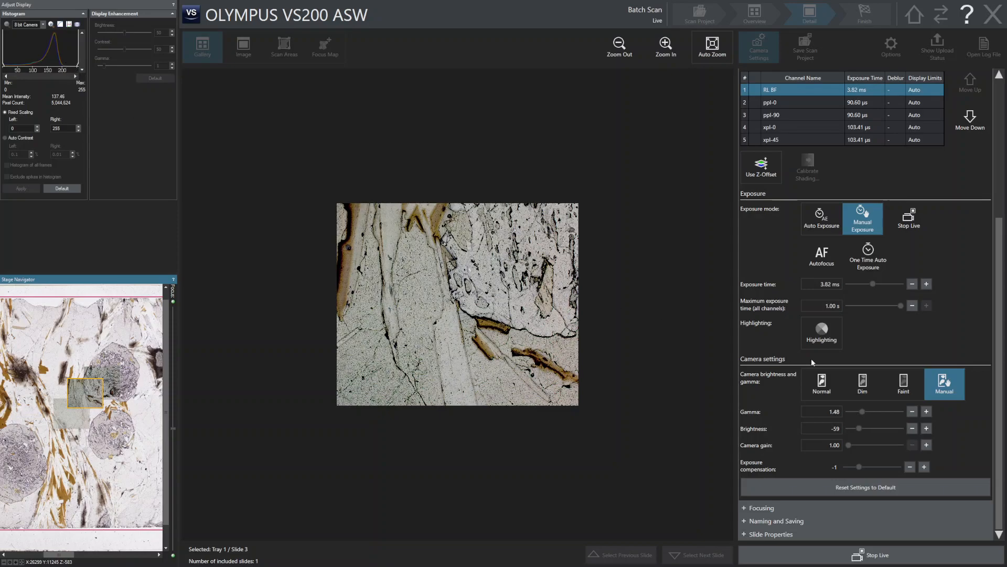
left_click(831, 411)
left_click(827, 392)
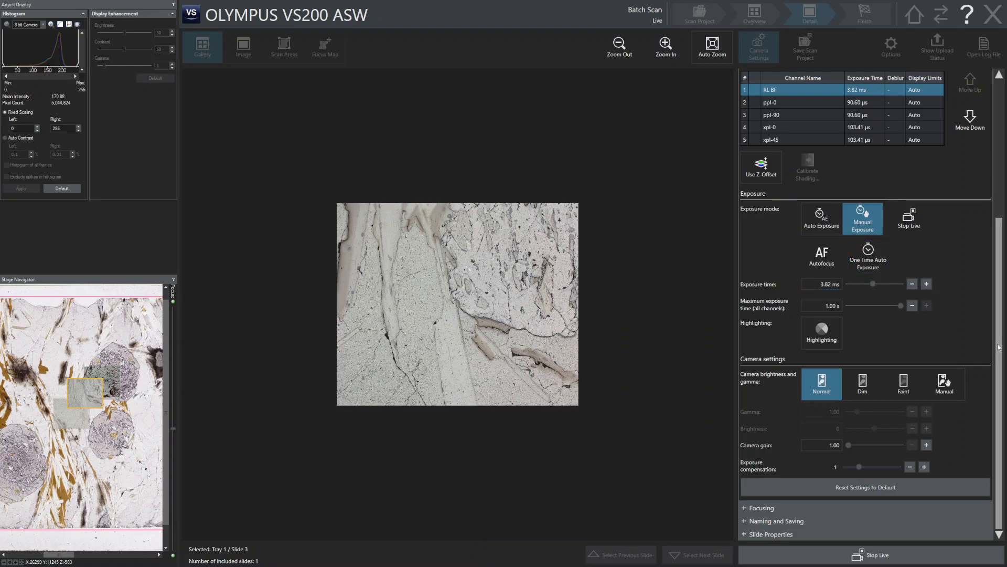
Stop the live view and start the batch scan of slide 3, TS-J2KB.
left_click_drag(1000, 347, 1000, 301)
scroll(1000, 300, "up", 1)
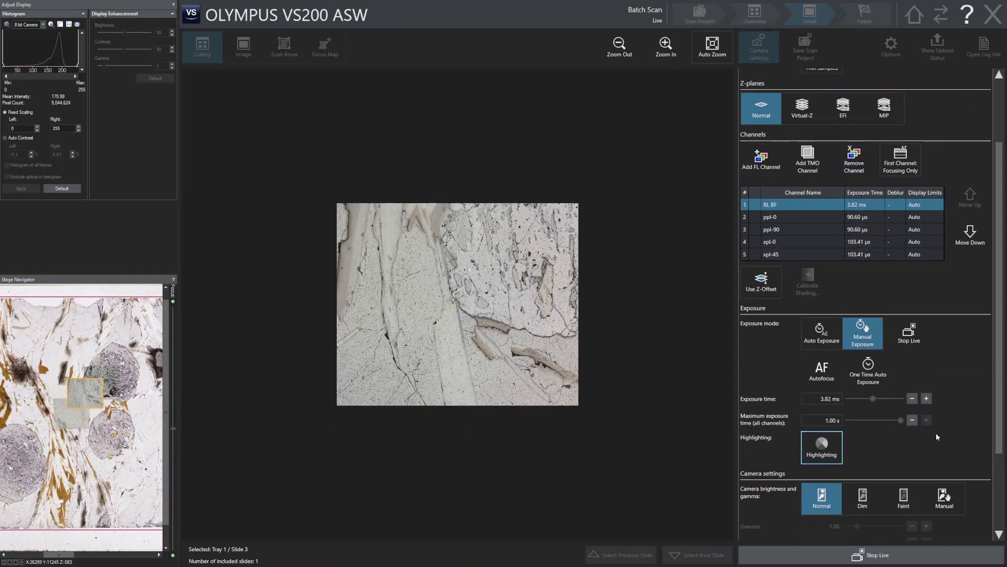
left_click_drag(1003, 407, 993, 487)
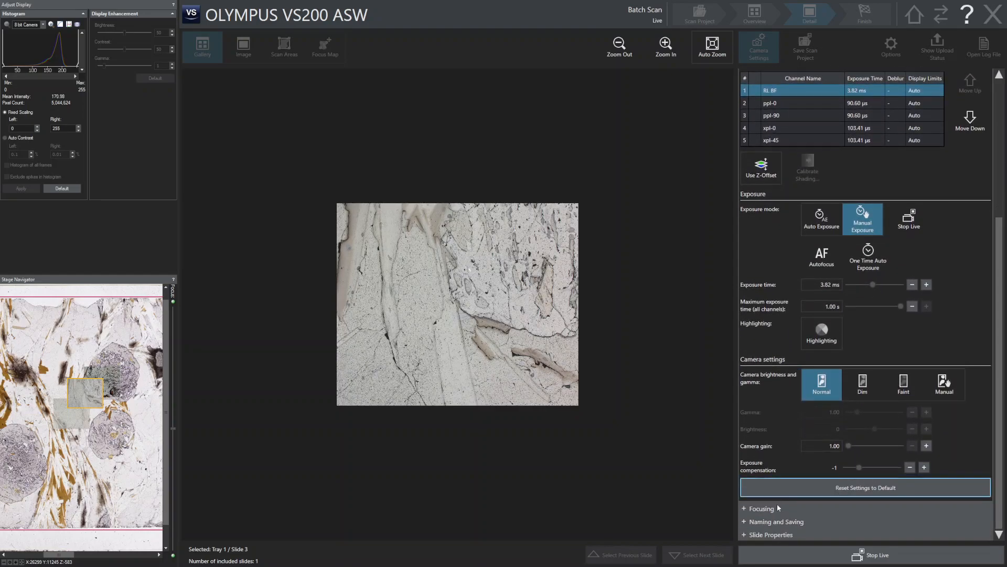
mouse_move(999, 373)
left_mouse_down()
mouse_move(999, 273)
mouse_move(999, 374)
left_mouse_up()
left_click(855, 554)
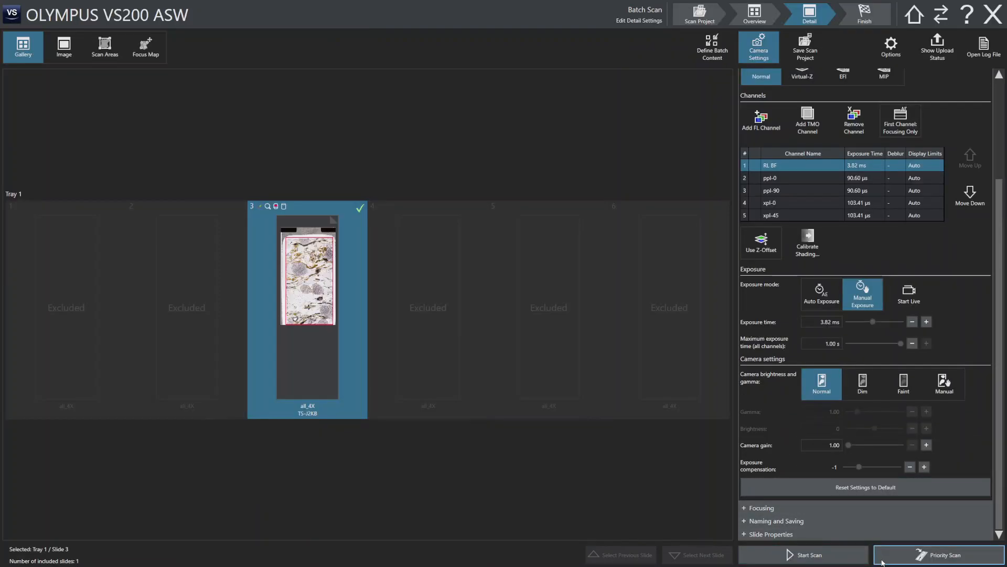
left_click(821, 559)
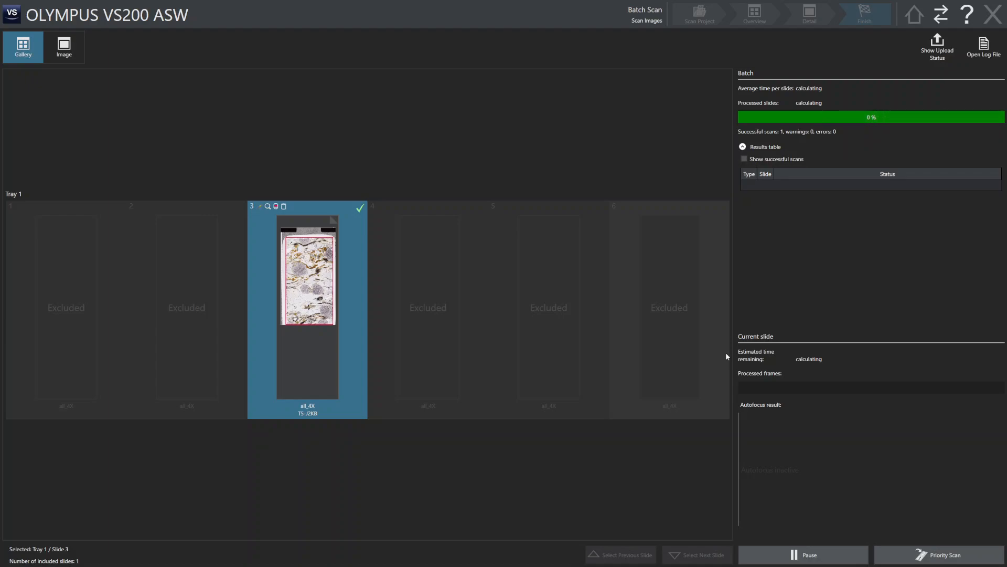
mouse_move(304, 292)
mouse_move(297, 239)
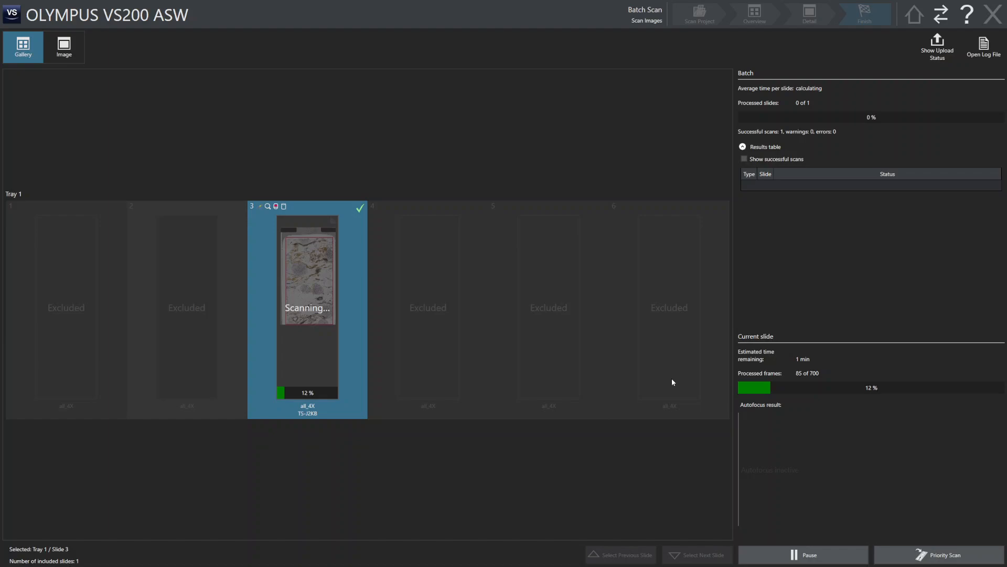
Switch to the Notepad notes, write step 5 "Uploading to database (optional: downloading to local PC)" and step 6 "Producing z-stack", and save.
key("alt+Tab")
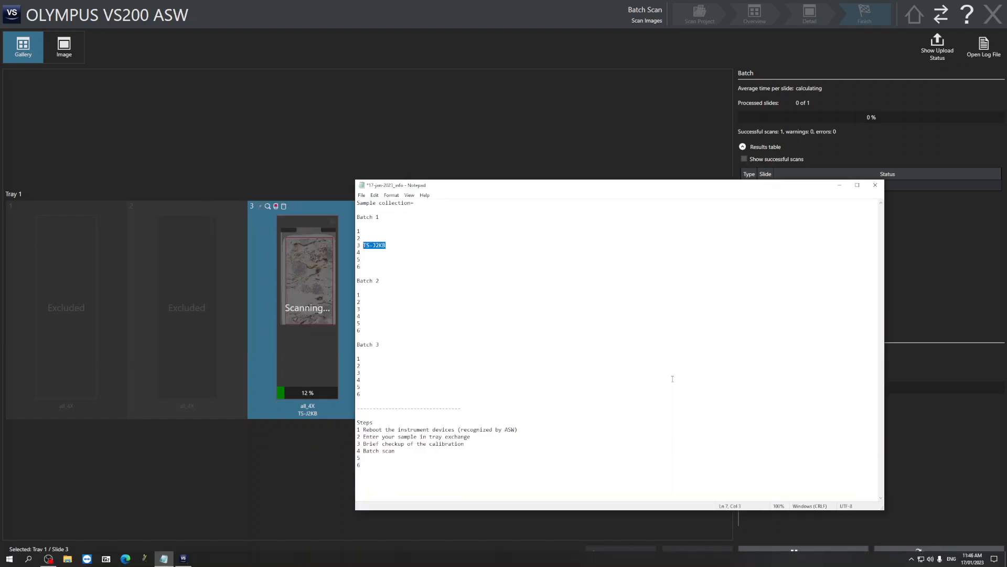
left_click(378, 460)
type("Uploading to database")
key("Up")
key("End")
type("(optional: downloading to local PC) 6 ")
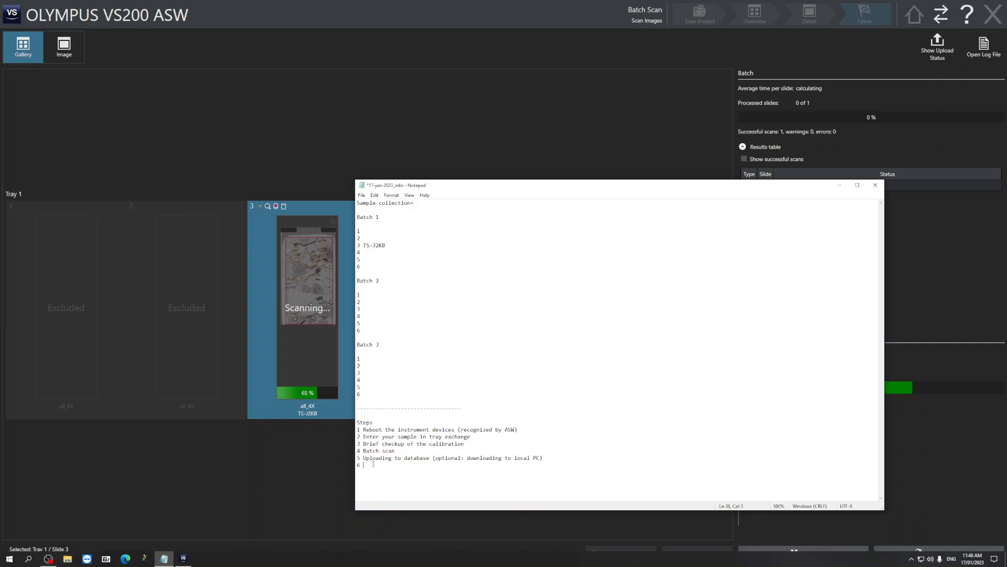
type("Producing z-stack")
key("ctrl+s")
Append "(4X, 2 min to complete; 10X, 8 min)" to the Batch scan line in the notes.
type("(4X, 2 min to comple")
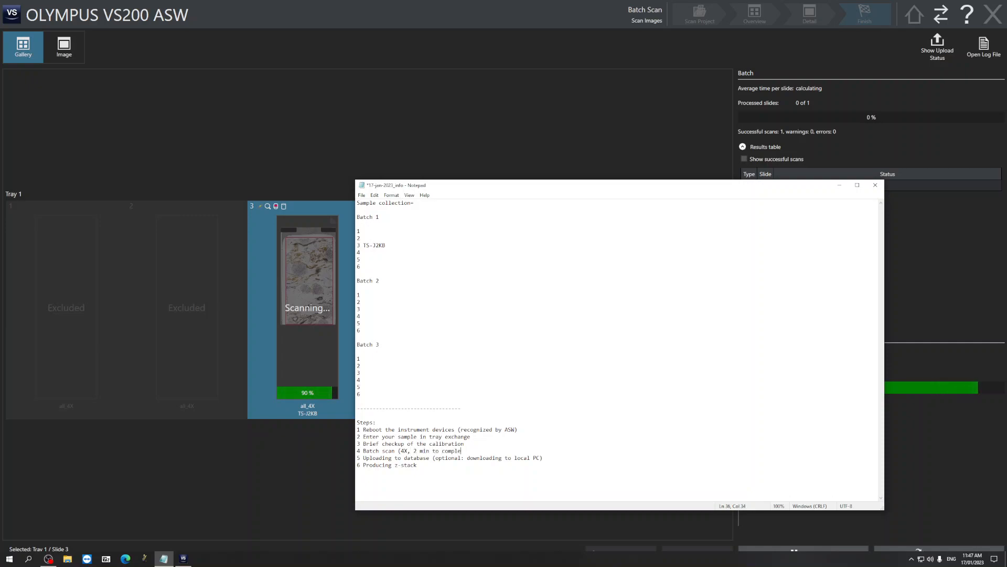
type("te; 10X, 8")
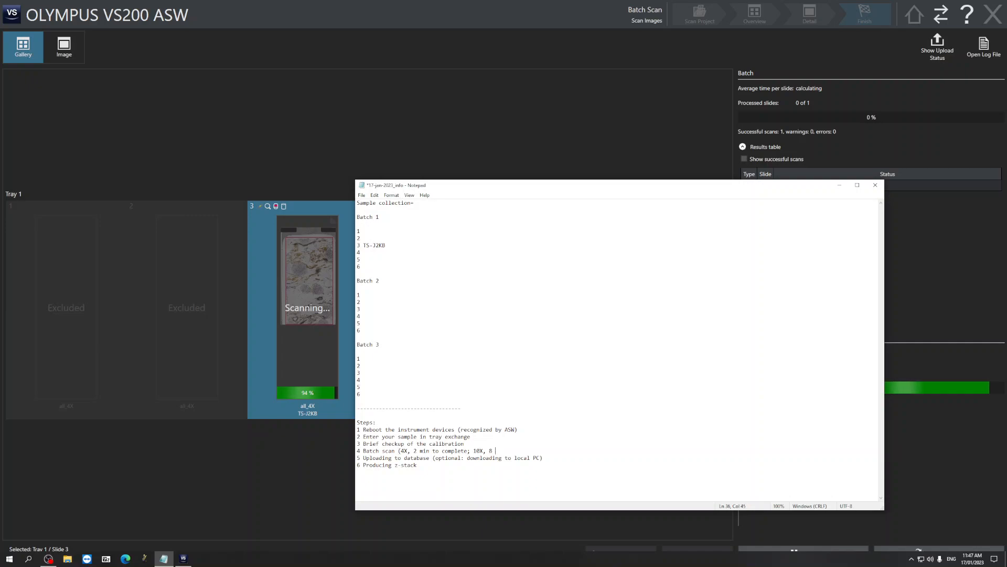
type("min")
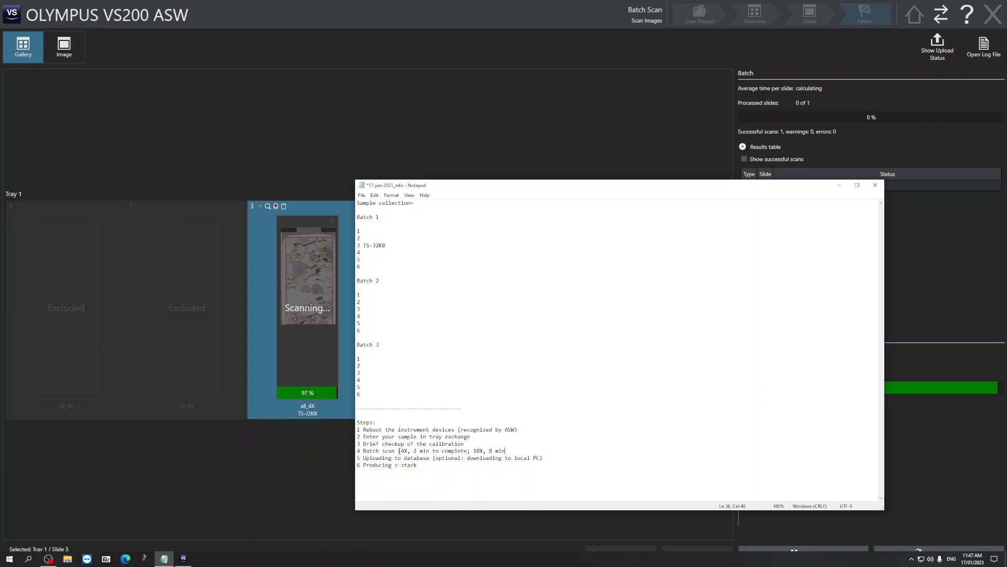
type(") -->")
key("BackSpace")
key("BackSpace")
key("BackSpace")
key("BackSpace")
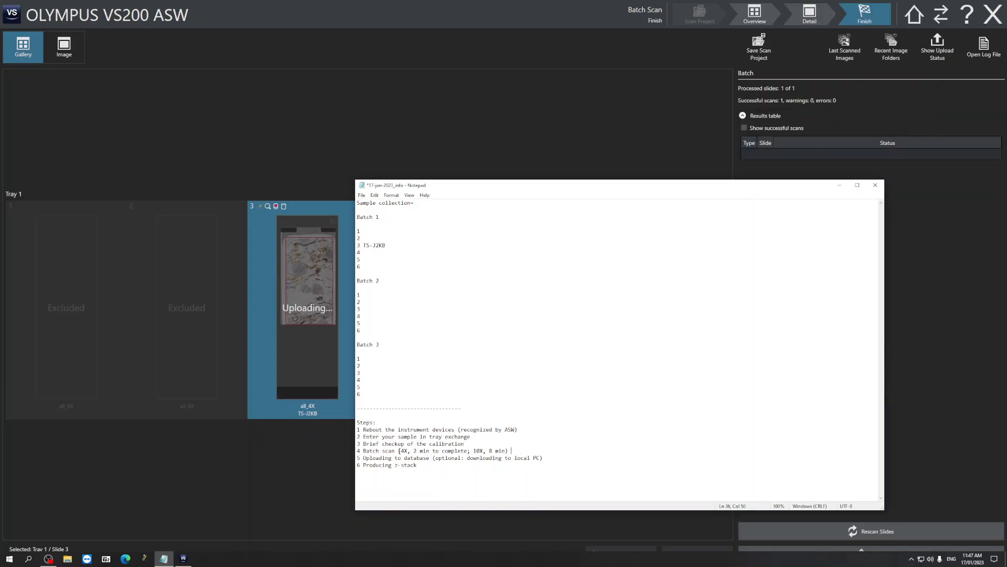
Switch back to VS200 ASW, show the upload status and place the file progress window above it.
left_click(440, 120)
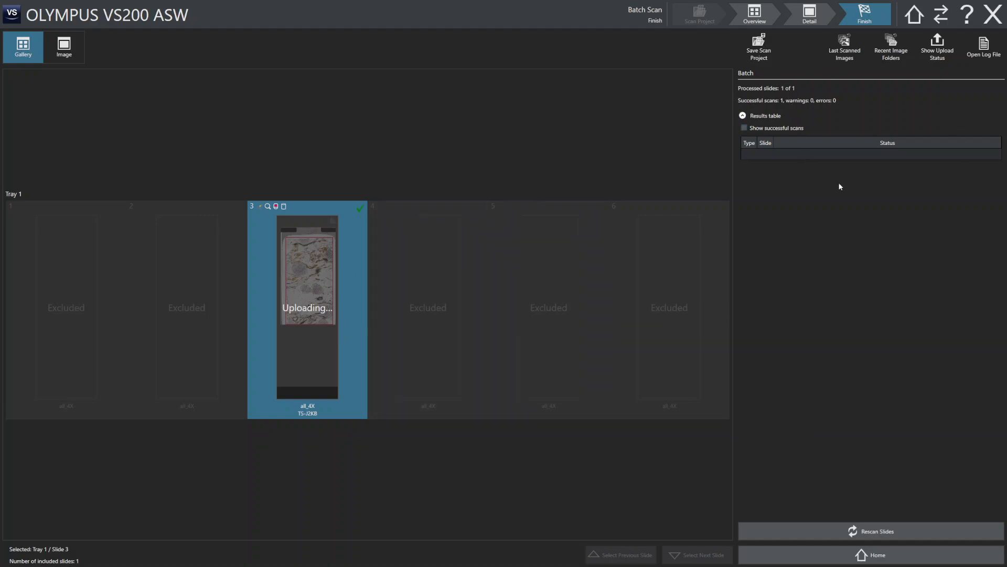
left_click(938, 44)
left_click_drag(631, 173, 785, 189)
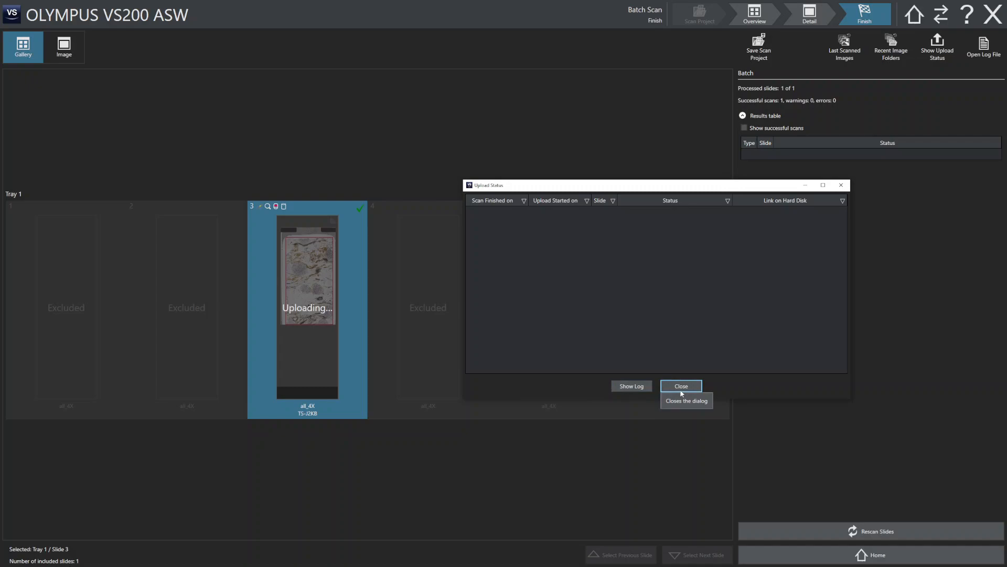
key("alt+Tab")
key("alt+Tab")
key("alt+Tab")
key("alt+Tab")
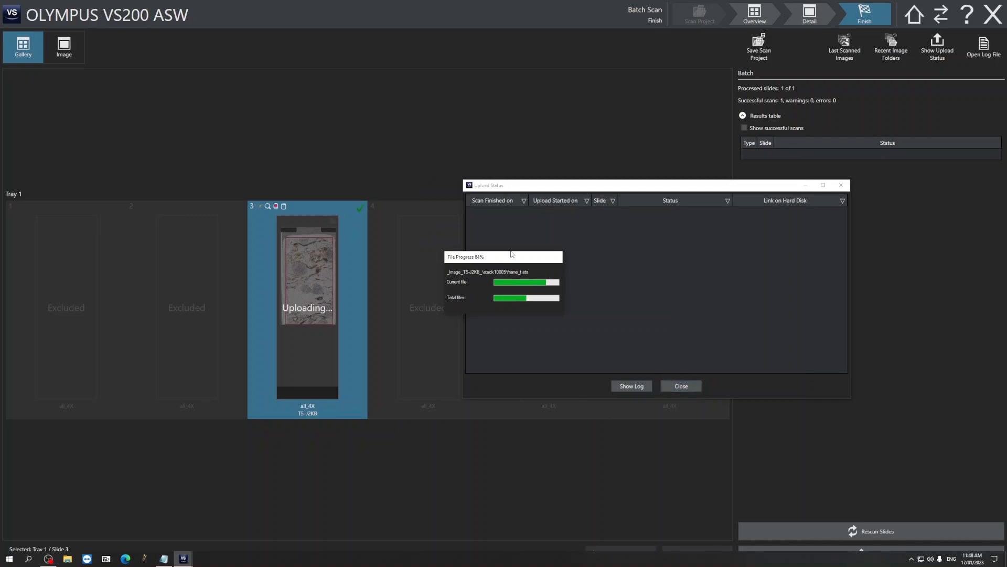
left_click_drag(519, 257, 553, 115)
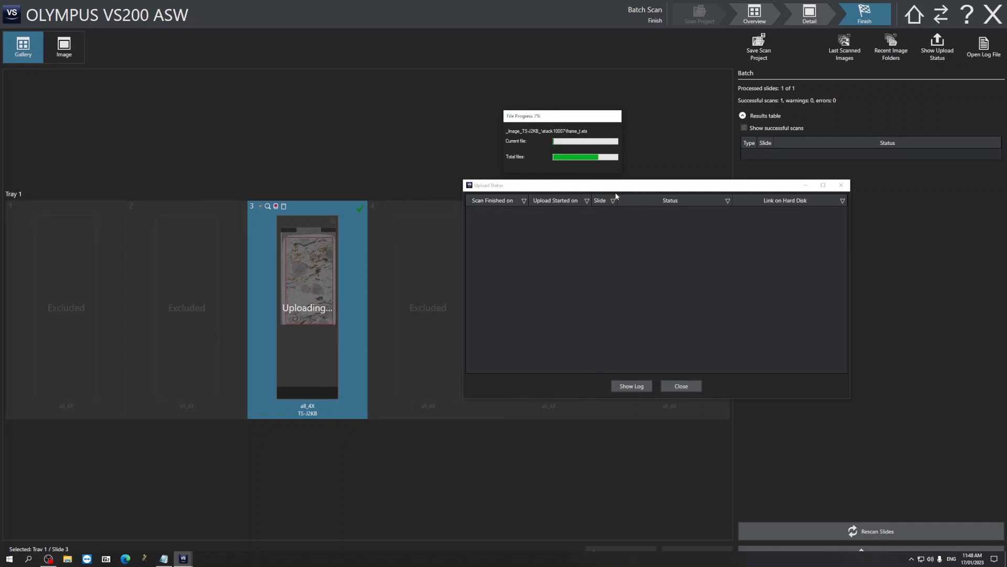
Check the upload status of slide 3 and close the status window.
left_click_drag(620, 224, 622, 232)
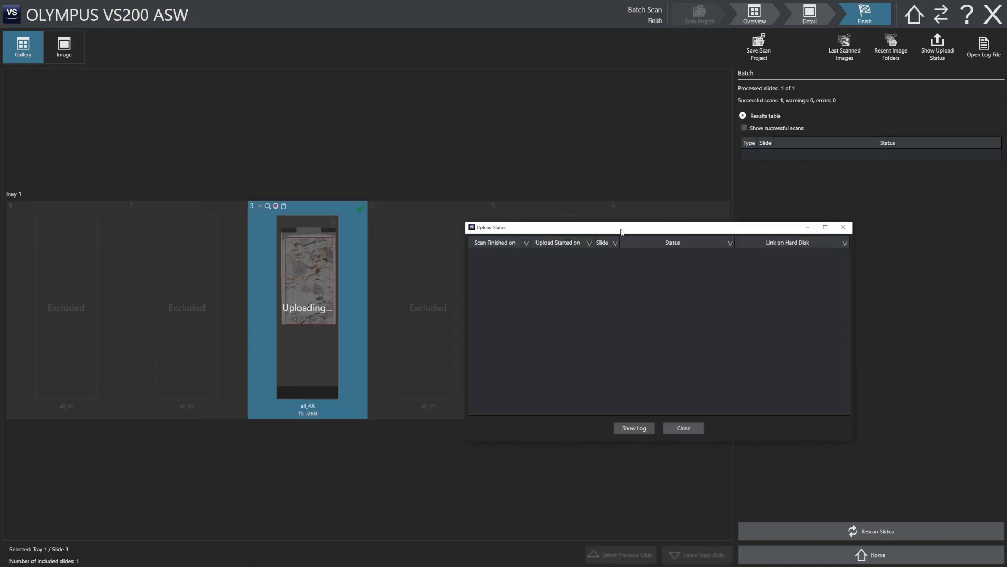
key("alt+Tab")
key("alt+Tab")
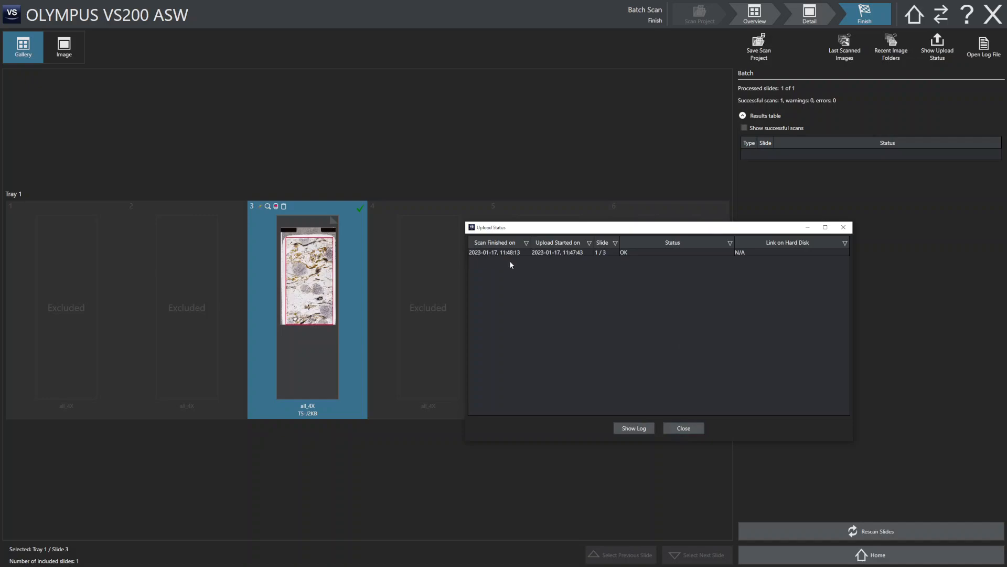
left_click_drag(593, 231, 637, 165)
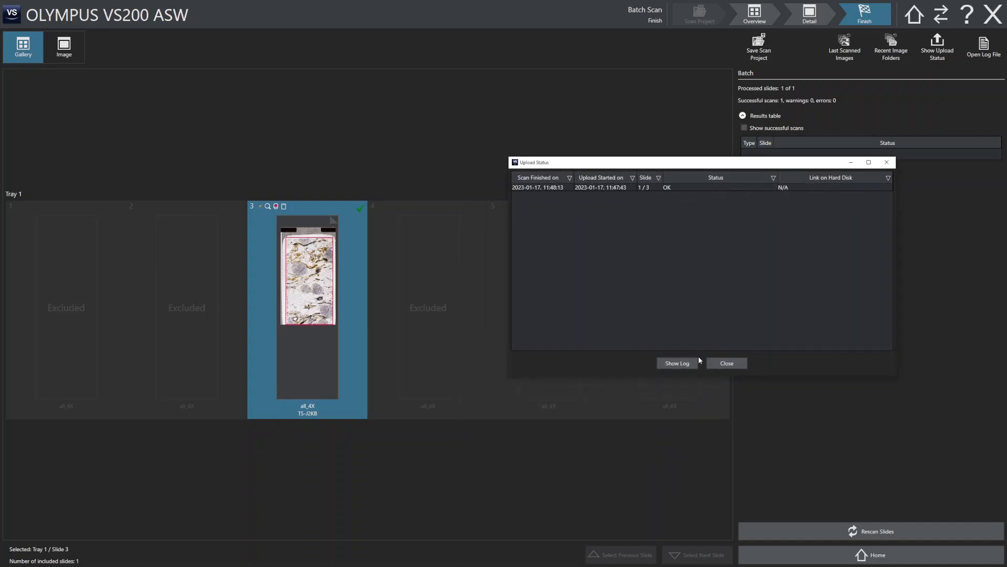
left_click(727, 363)
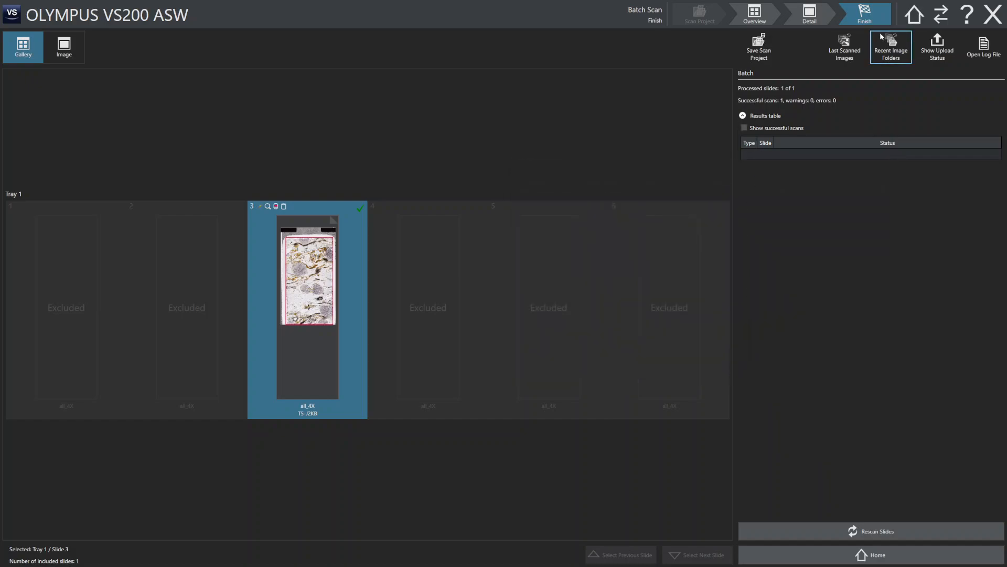
Leave the batch scan for the Database workspace and open the vsbase database with the account password.
left_click(887, 564)
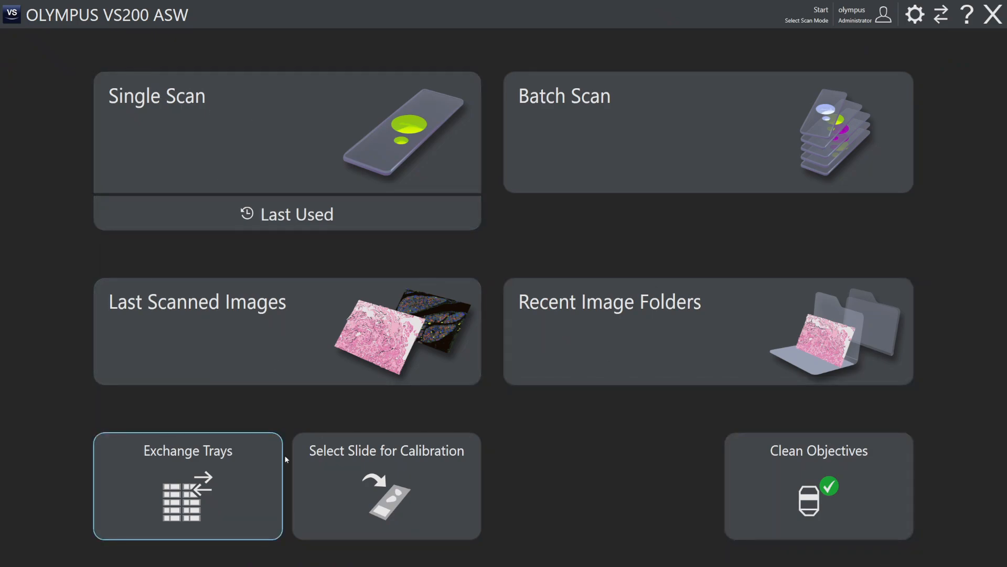
left_click(945, 17)
left_click(934, 15)
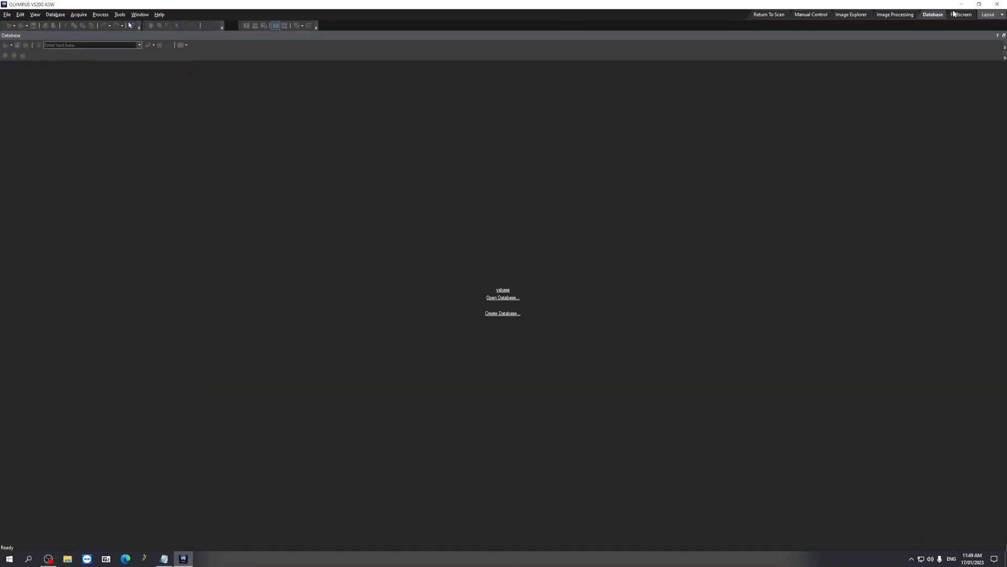
left_click(511, 299)
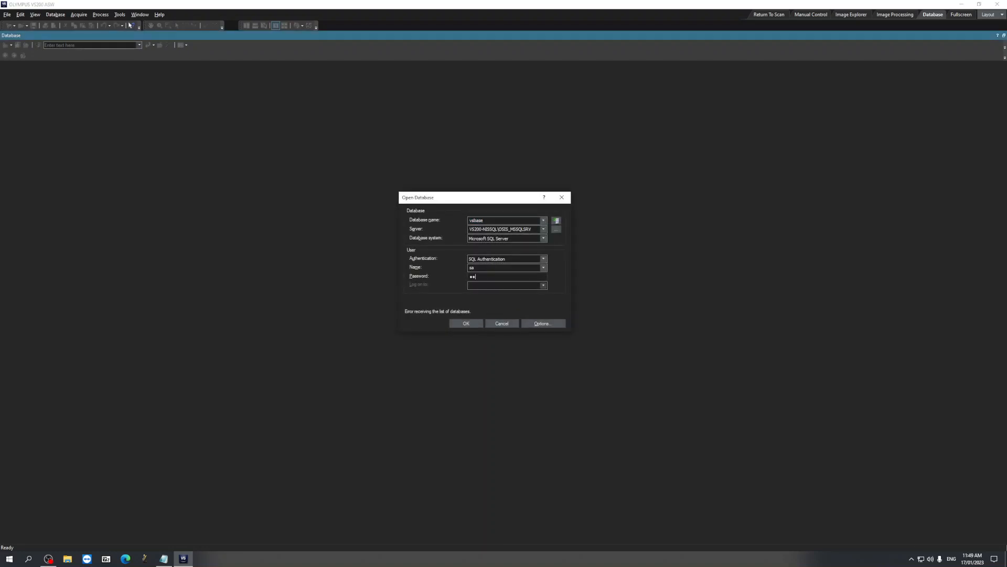
key("Return")
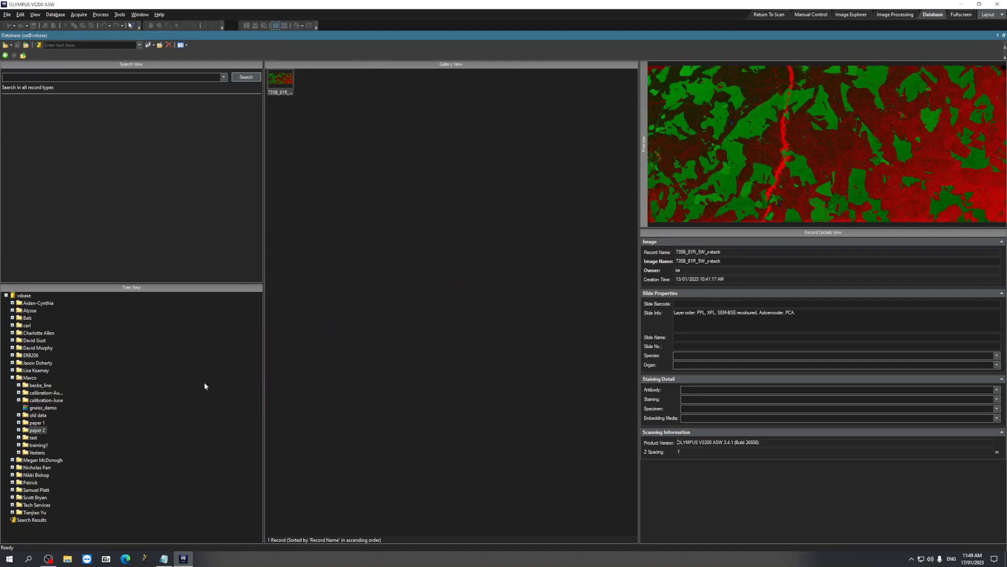
Browse the user folder that contains becke_line and calibration-August in the vsbase database.
left_click(14, 379)
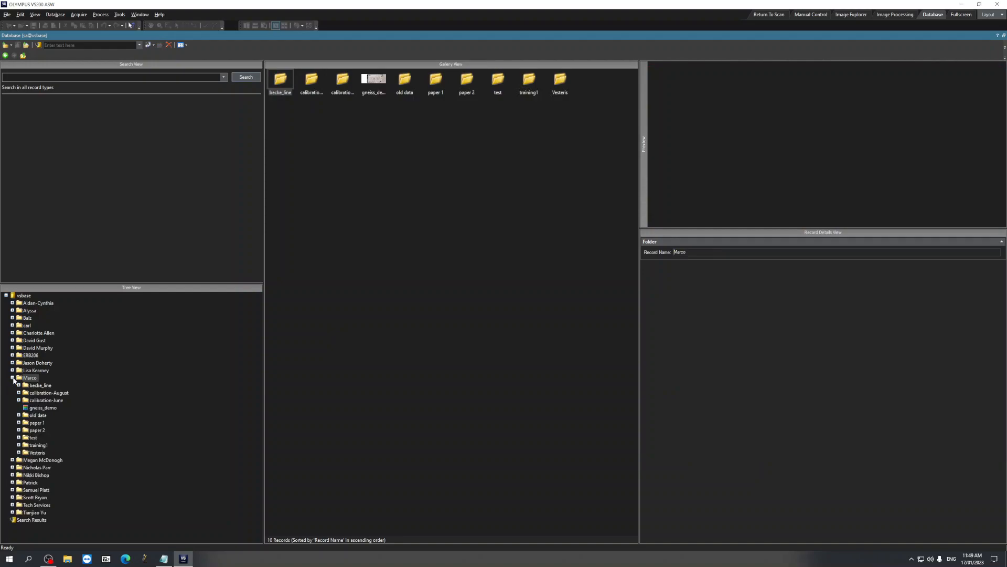
left_click(37, 385)
left_click(42, 392)
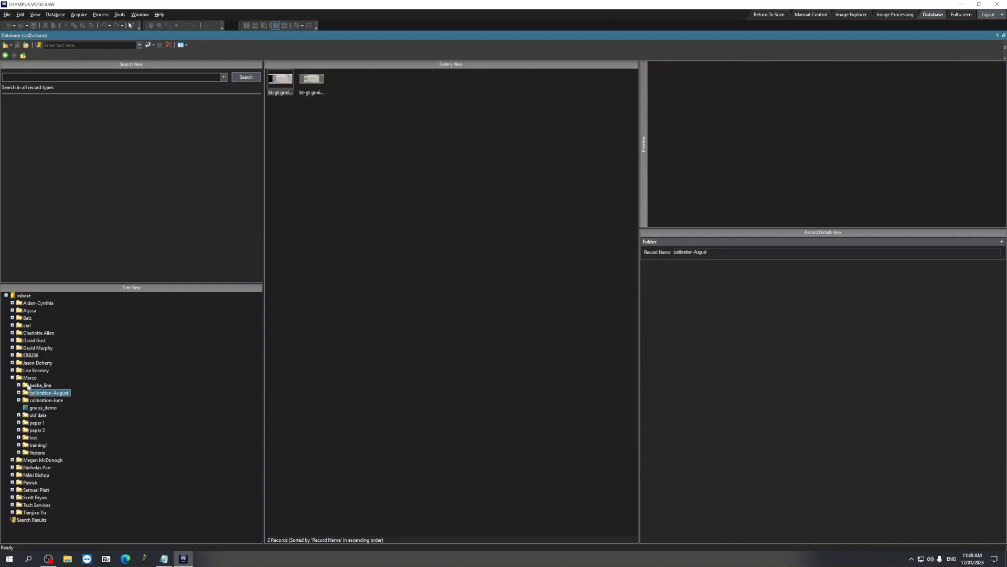
left_click(27, 379)
Expand the user folder containing sample_Jan and select the scanned image Image_TS-J2KB.vsi in sample_Jan.
left_click(12, 317)
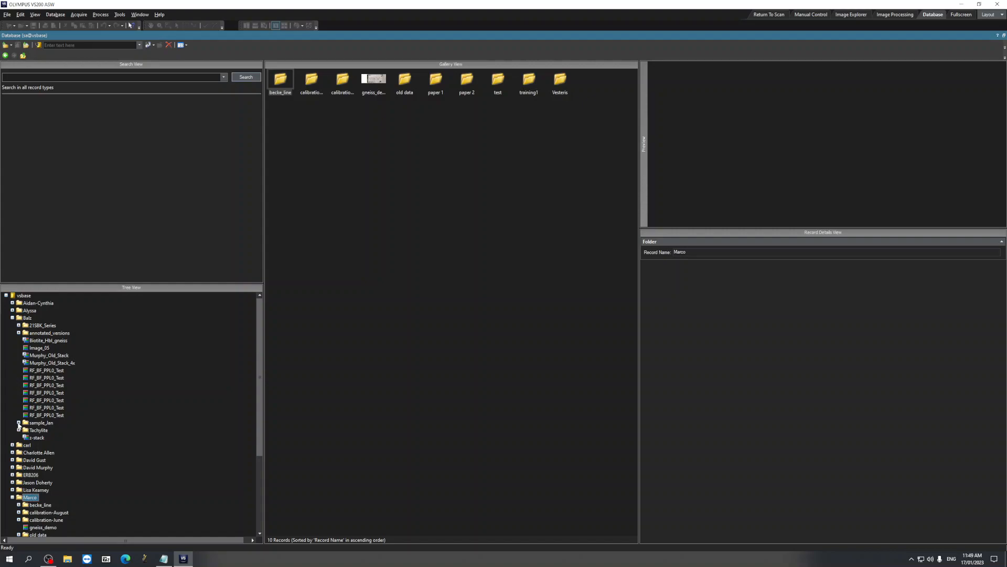
left_click(19, 423)
left_click(52, 431)
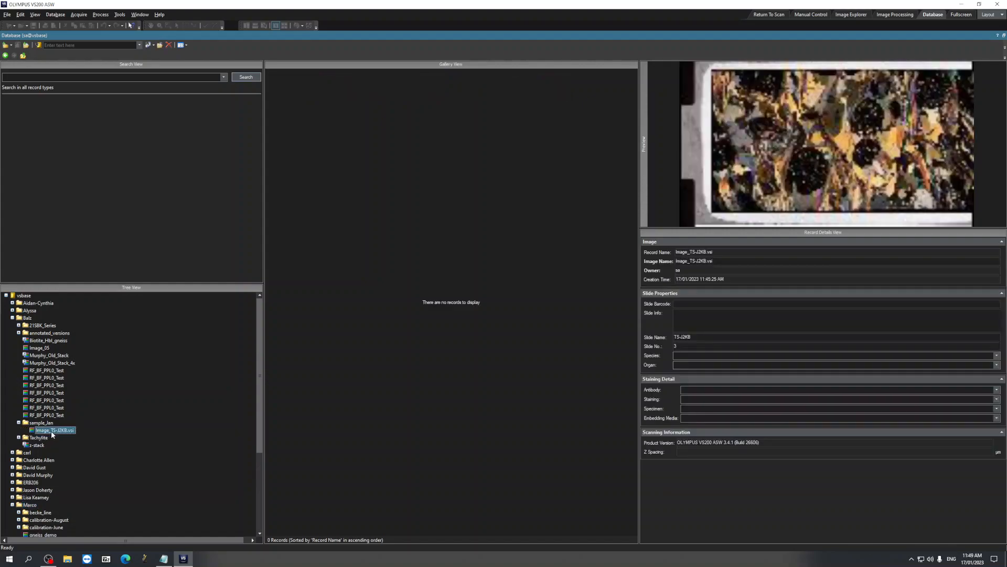
left_click(41, 423)
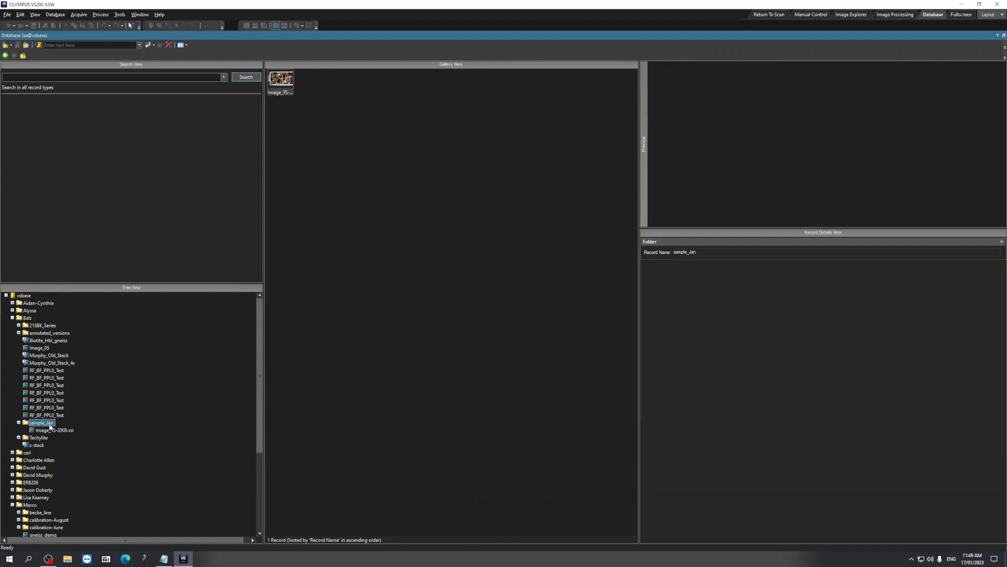
left_click(290, 79)
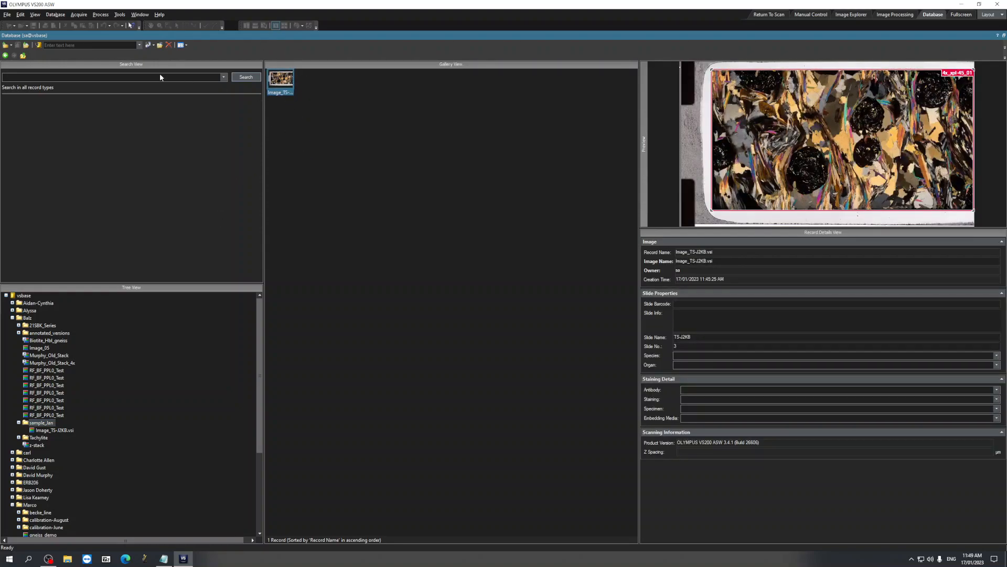
left_click(53, 16)
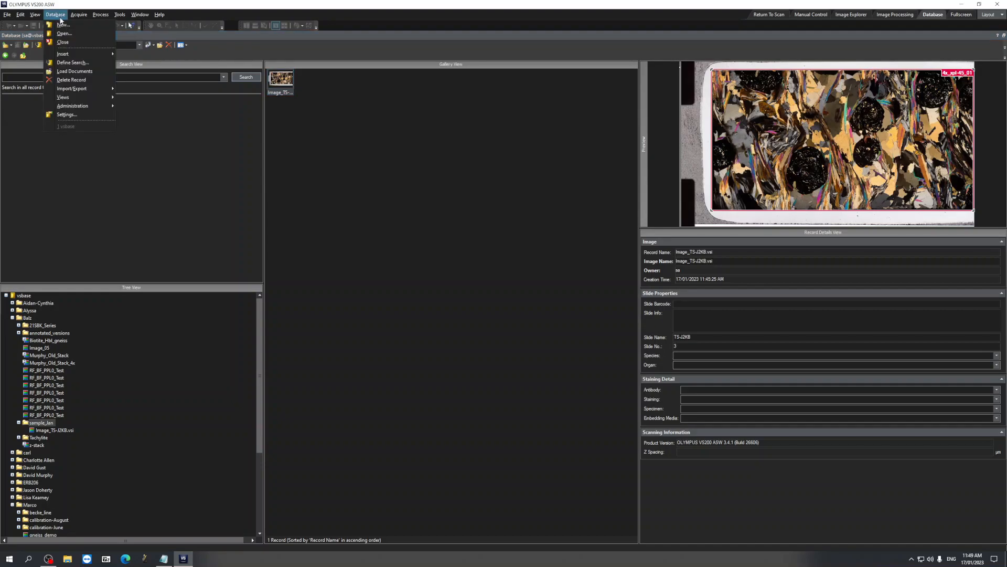
mouse_move(79, 89)
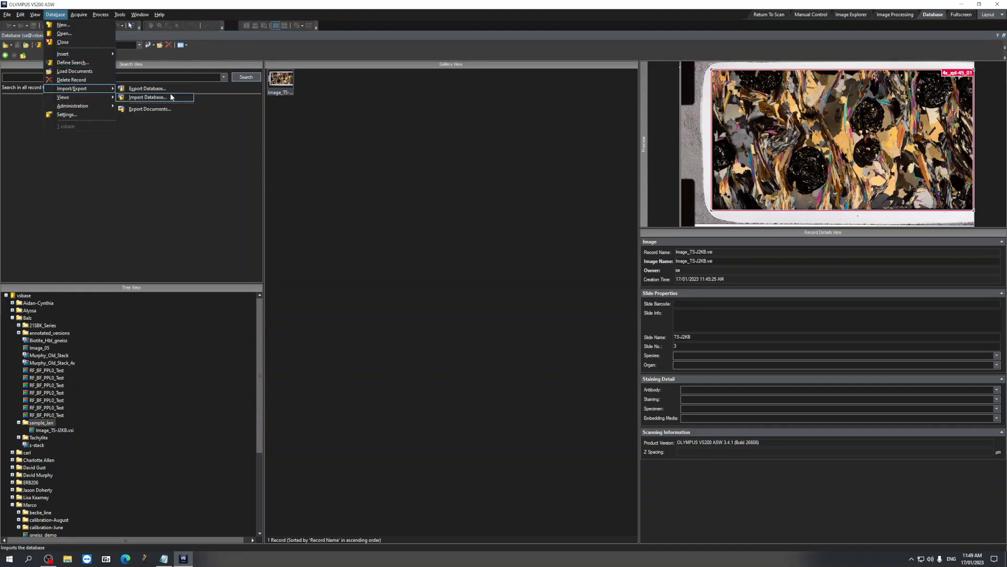
left_click(147, 89)
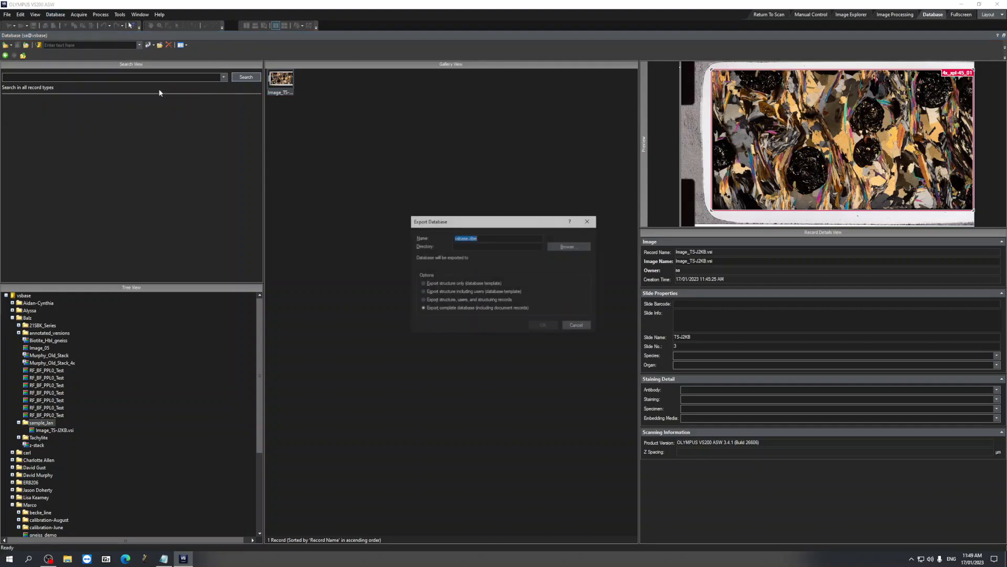
key("Escape")
Export the selected Image_TS-J2KB.vsi document from the database to the session_training folder on the desktop, keeping database structure and original file names.
left_click(55, 15)
mouse_move(84, 89)
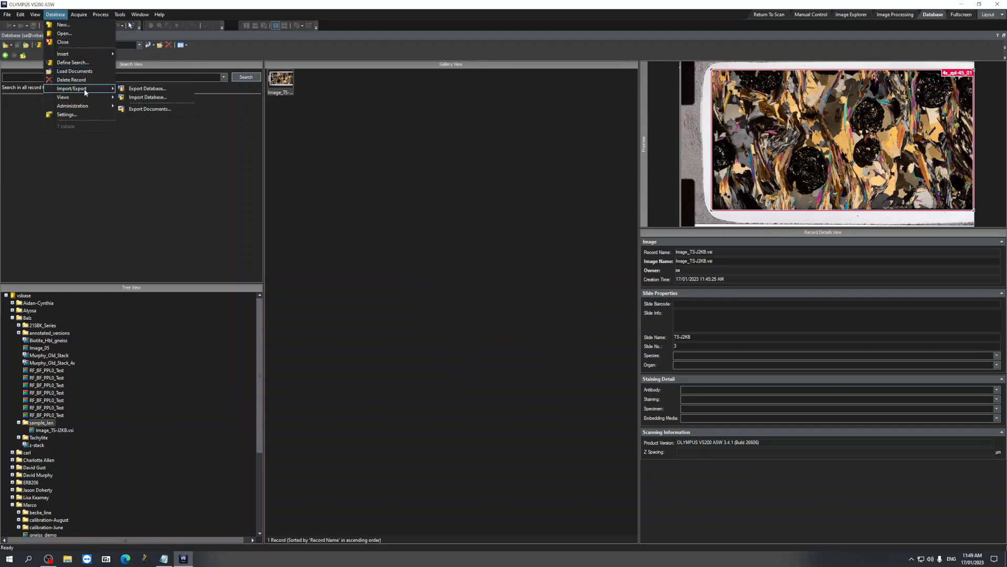
left_click(146, 110)
left_click(567, 224)
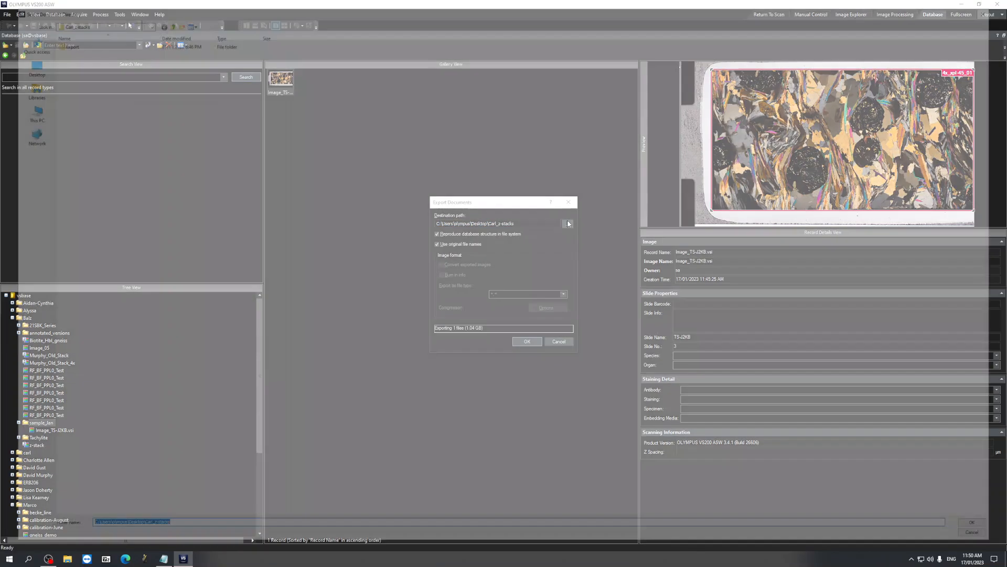
left_click(32, 69)
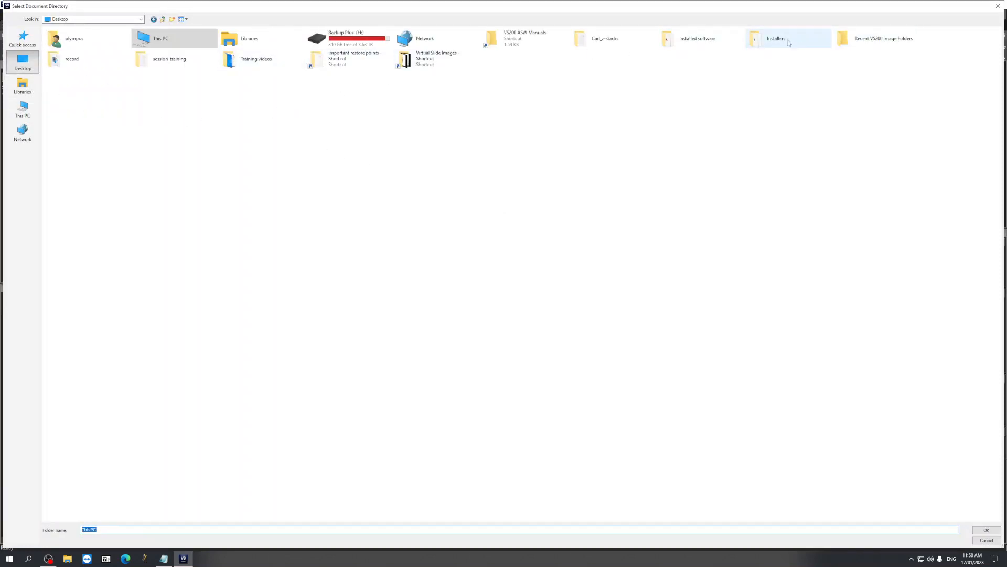
double_click(176, 66)
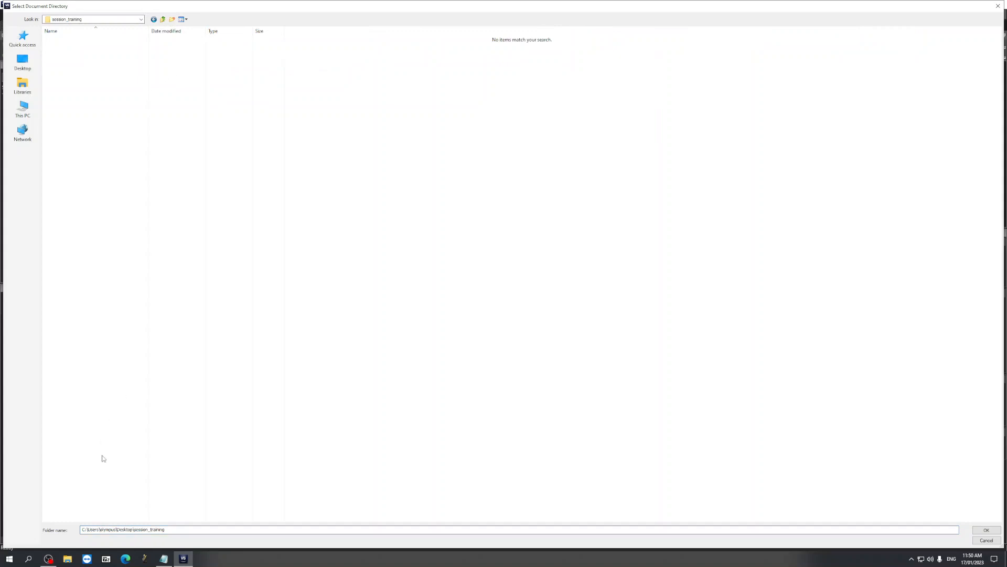
left_click(983, 530)
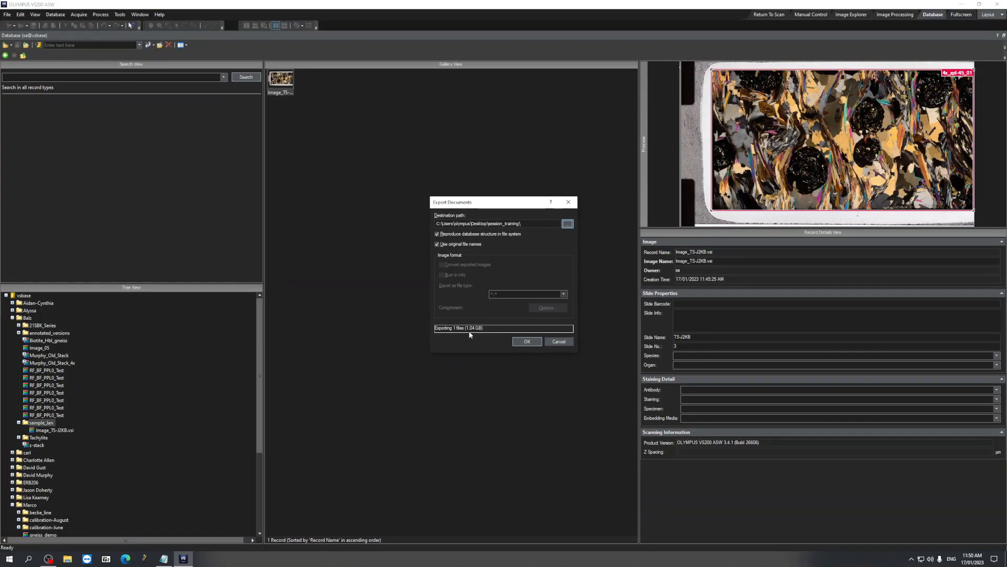
left_click(527, 342)
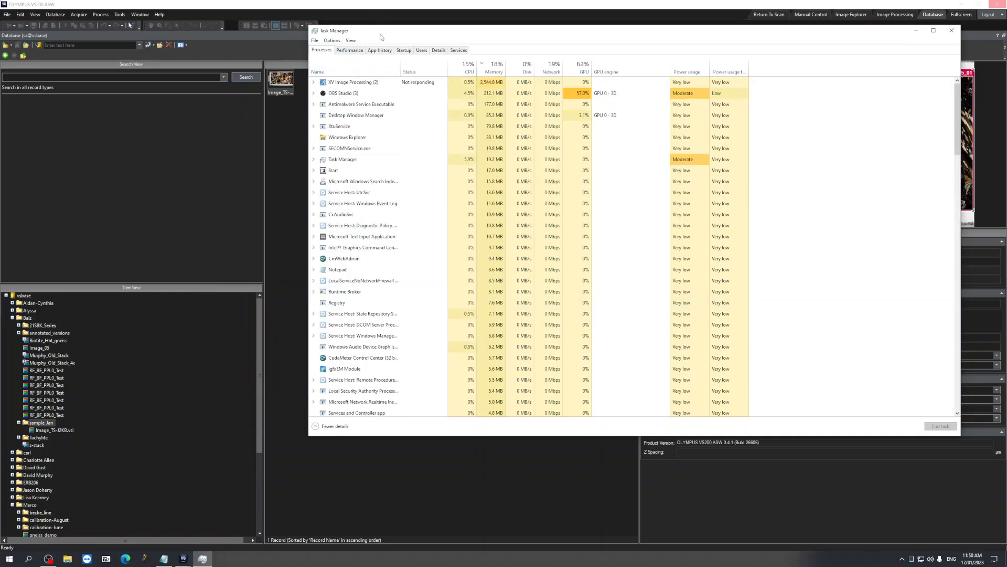
Examine the Ethernet, Disk 0 and memory activity in Task Manager while the export runs, moving its window clear of the export progress.
left_click_drag(379, 33, 246, 110)
left_click(223, 123)
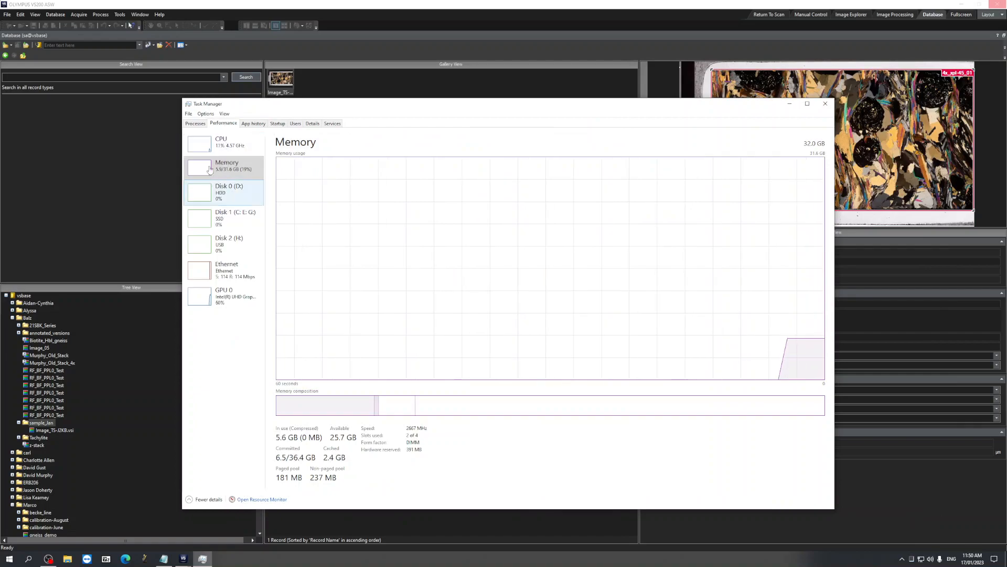
left_click(227, 270)
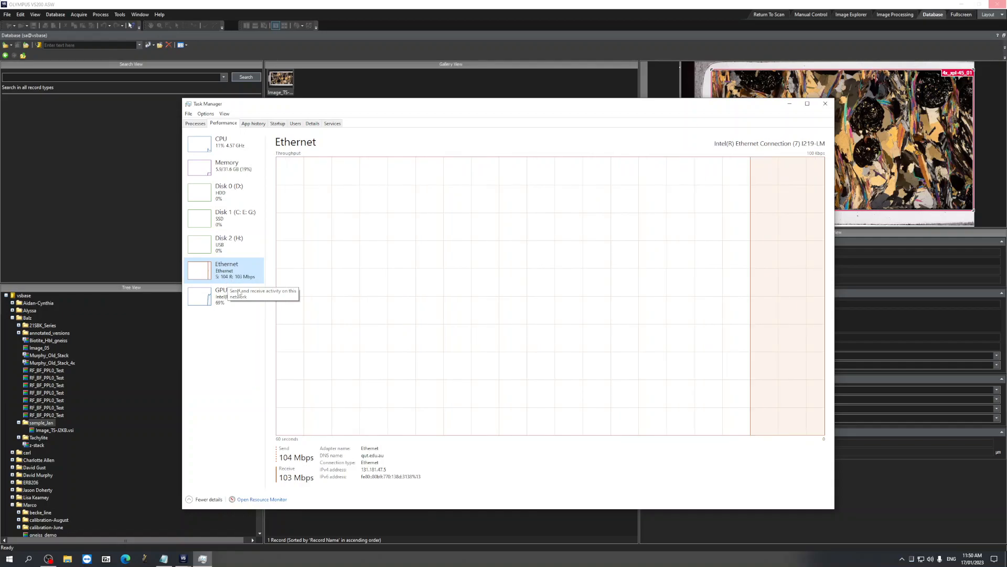
left_click_drag(401, 107, 815, 97)
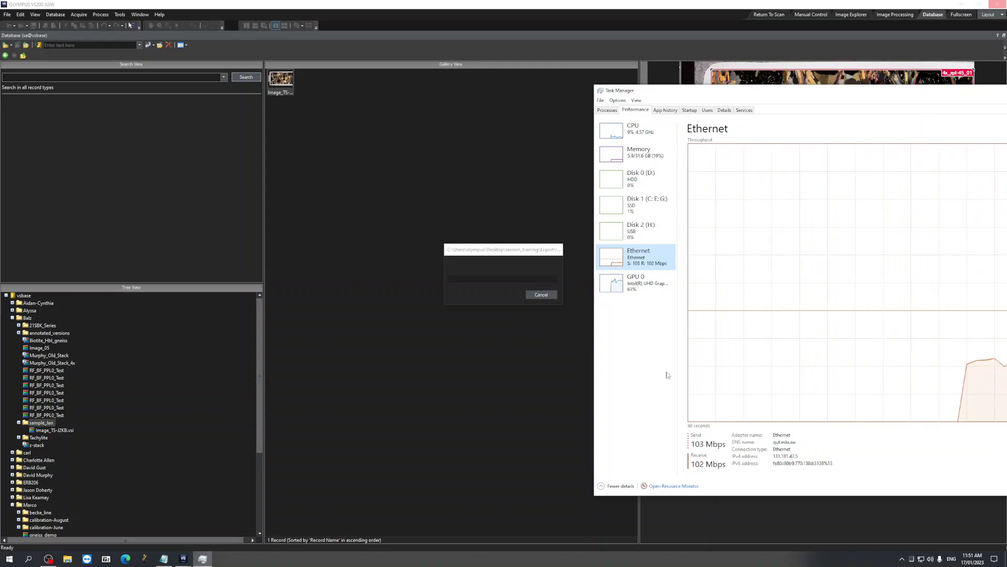
left_click(639, 177)
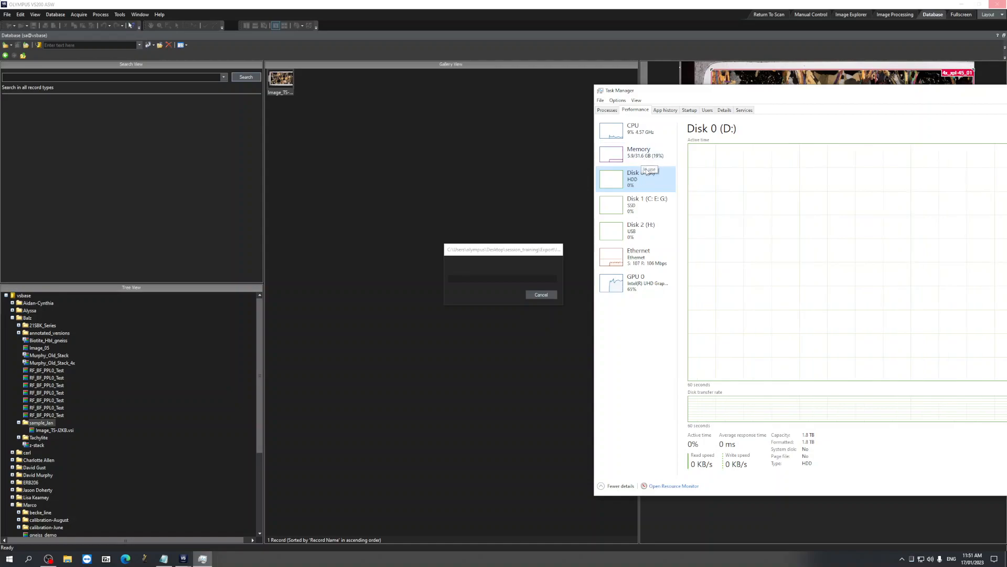
left_click(641, 163)
left_click_drag(762, 93, 729, 106)
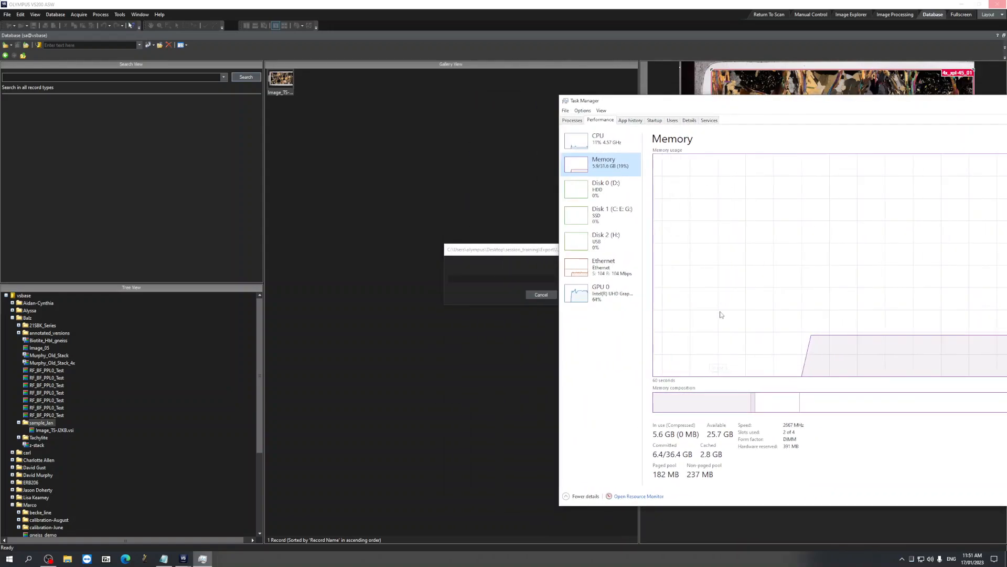
Switch to the 17-jan-2023_info notes in Notepad, highlight the step "Producing z-stack" and save the file.
key("alt+Tab")
key("alt+Tab")
key("alt+Tab")
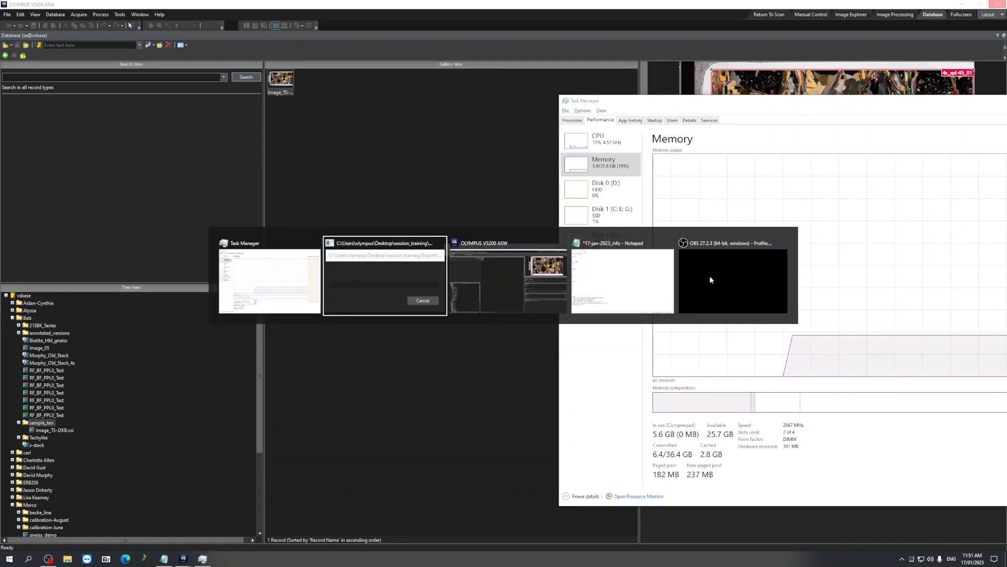
left_click_drag(420, 464, 363, 468)
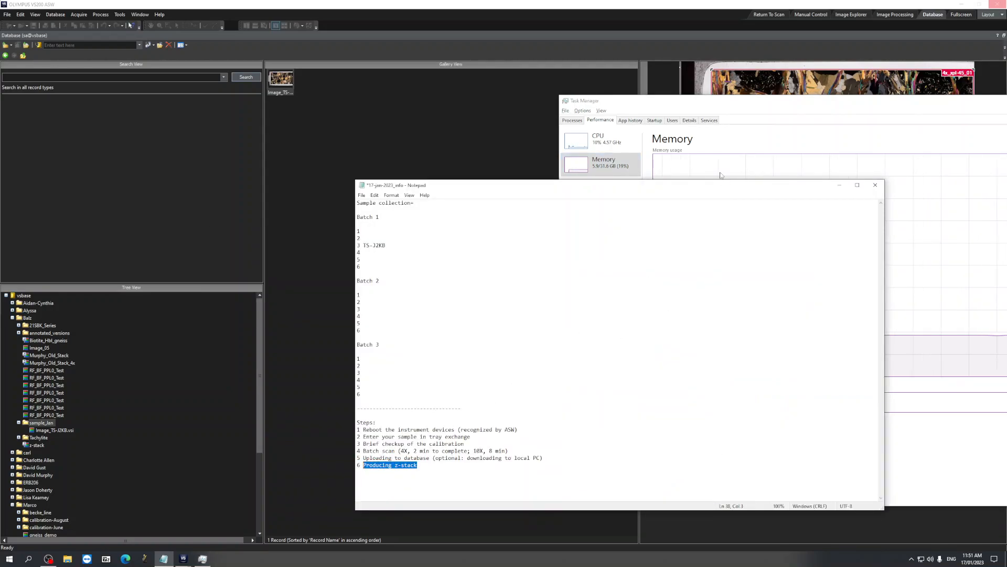
left_click_drag(713, 112, 648, 76)
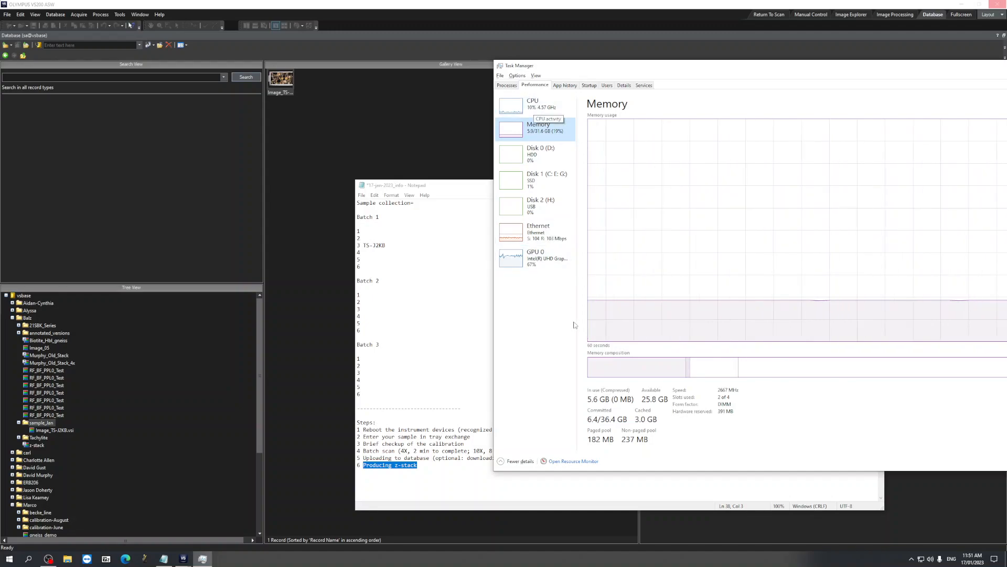
left_click_drag(685, 65, 608, 98)
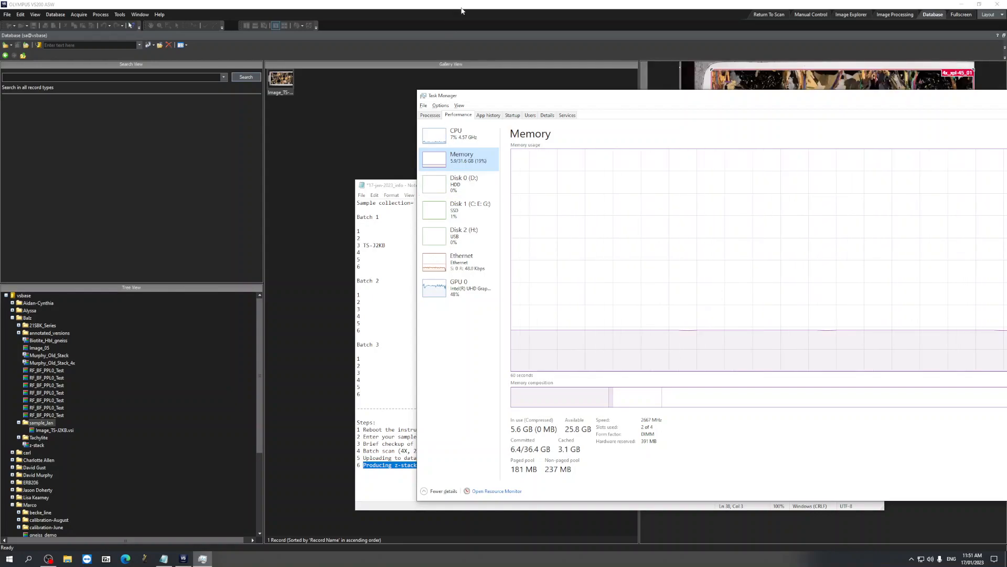
left_click(394, 196)
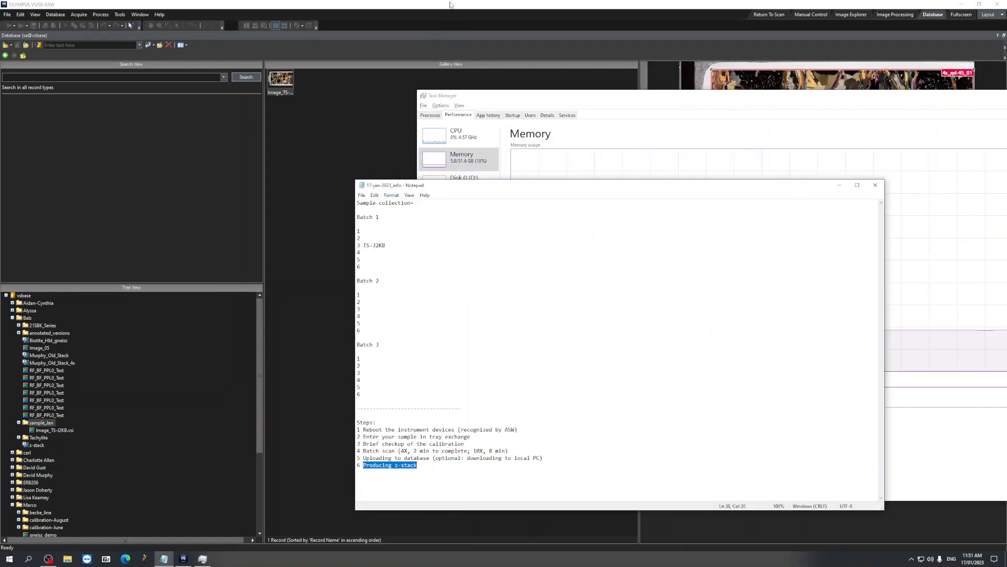
Dismiss the export result in VS200 ASW and open the exported Image_TS-J2KB from session_training\Export in the Image Processing workspace.
left_click(450, 9)
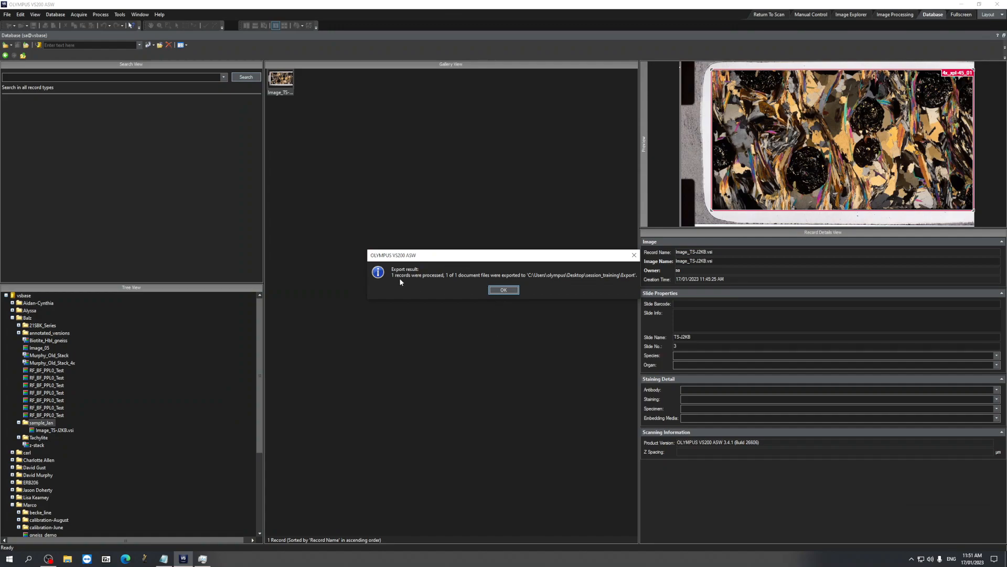
left_click(498, 291)
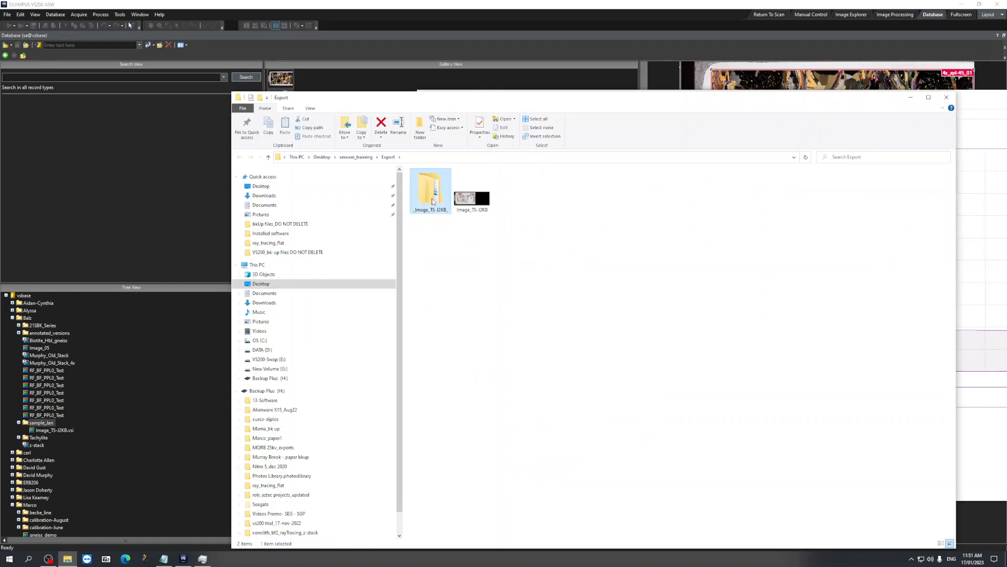
left_click_drag(458, 103, 455, 53)
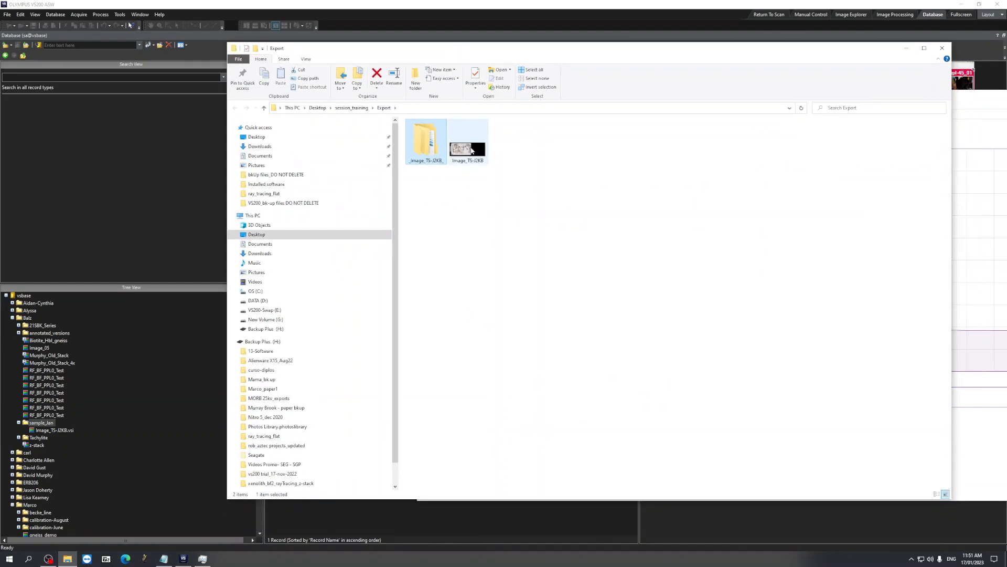
left_click(471, 151)
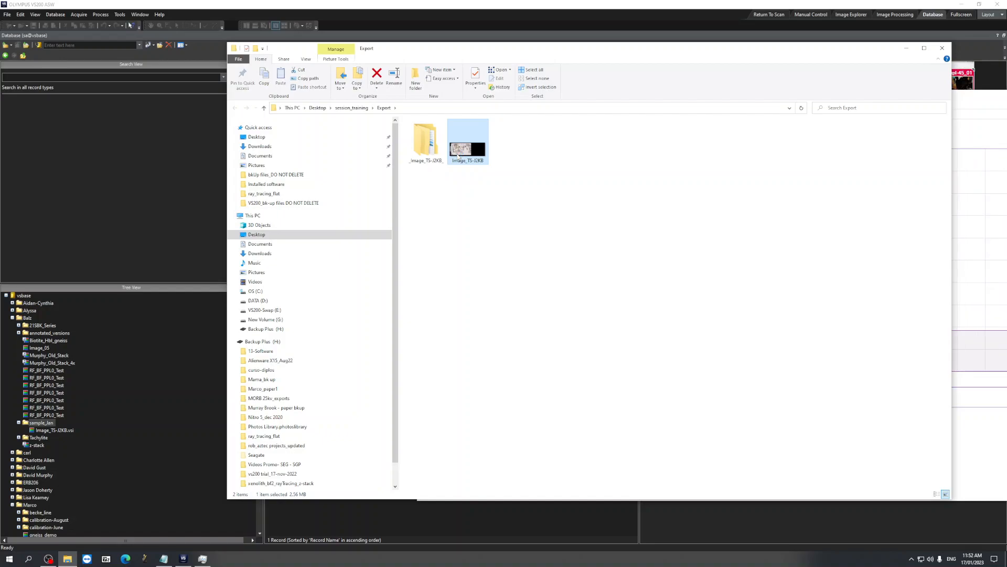
left_click(898, 49)
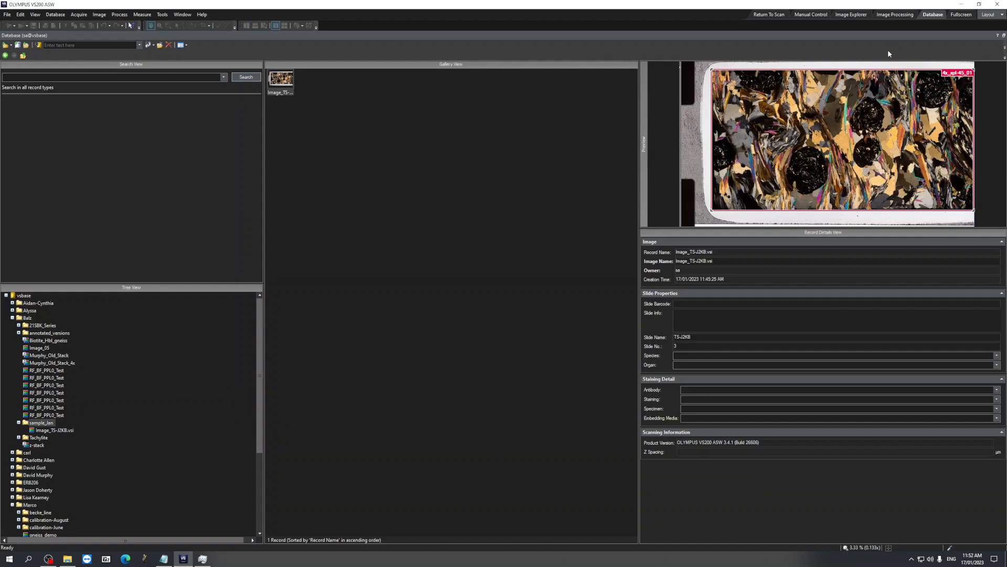
left_click(895, 15)
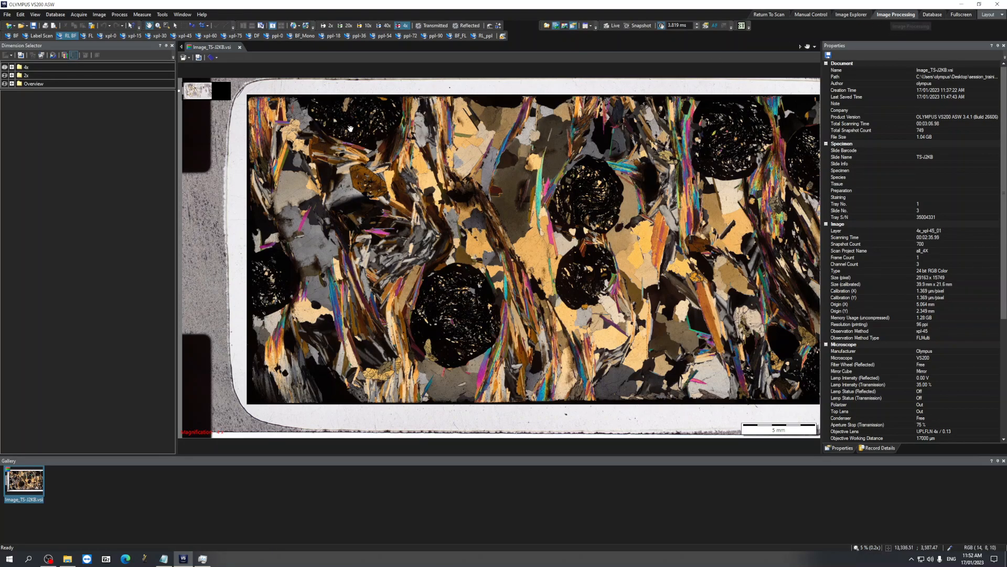
Expand the 4x layer group of Image_TS-J2KB.vsi and extract the layer 4x_xpl-45_01 as a separate image.
left_click(11, 67)
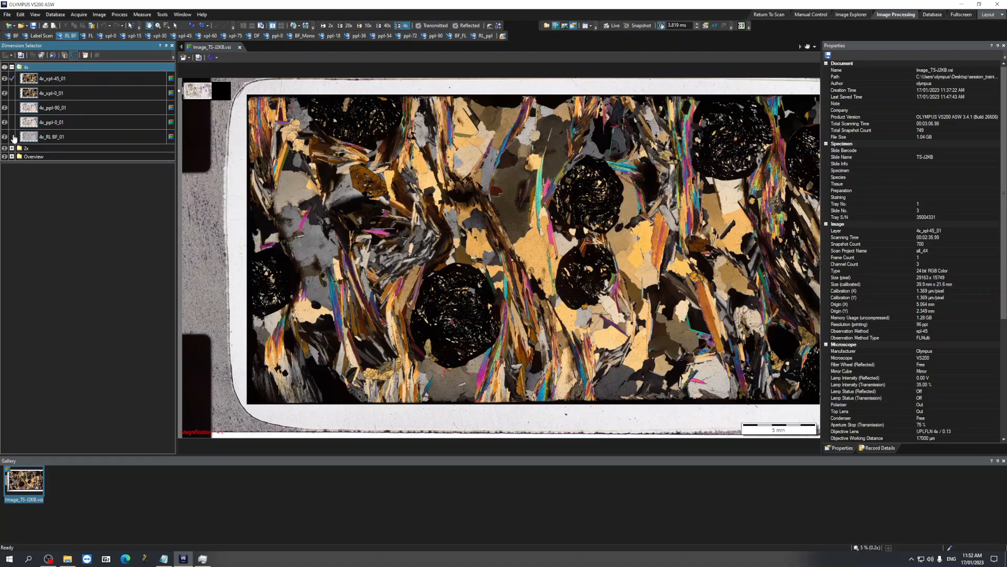
left_click(72, 136)
left_click(56, 80)
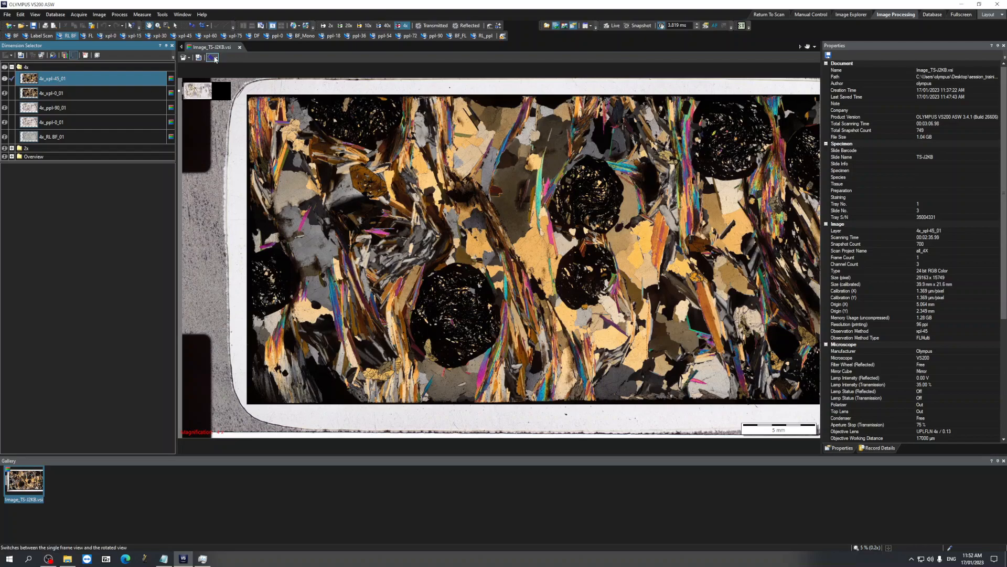
left_click(13, 138)
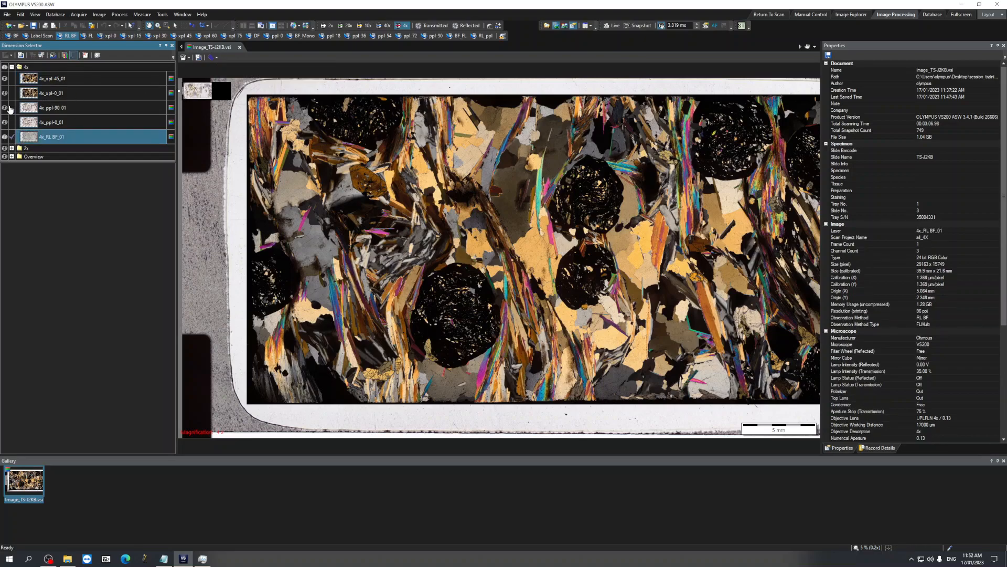
left_click(66, 80)
right_click(65, 80)
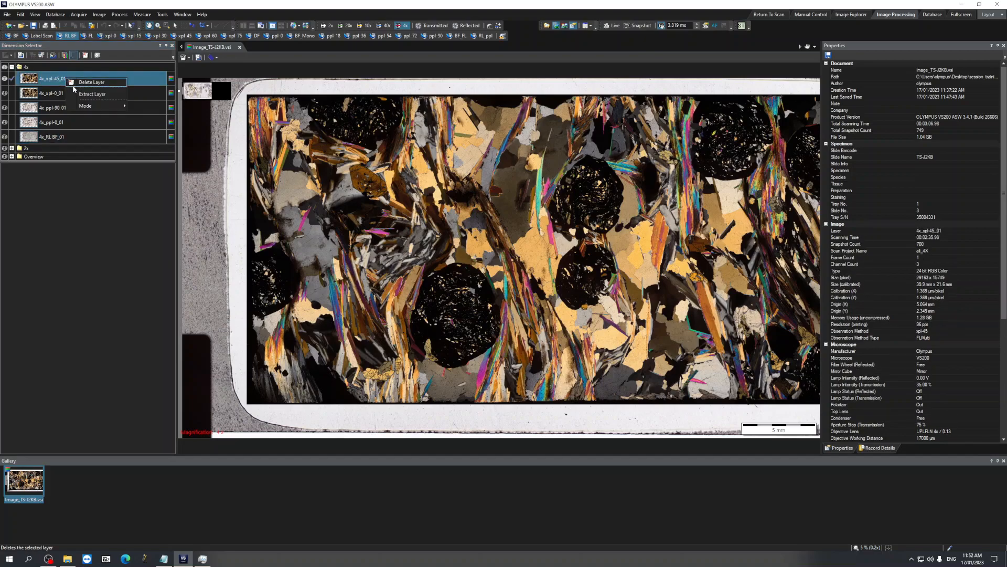
left_click(109, 95)
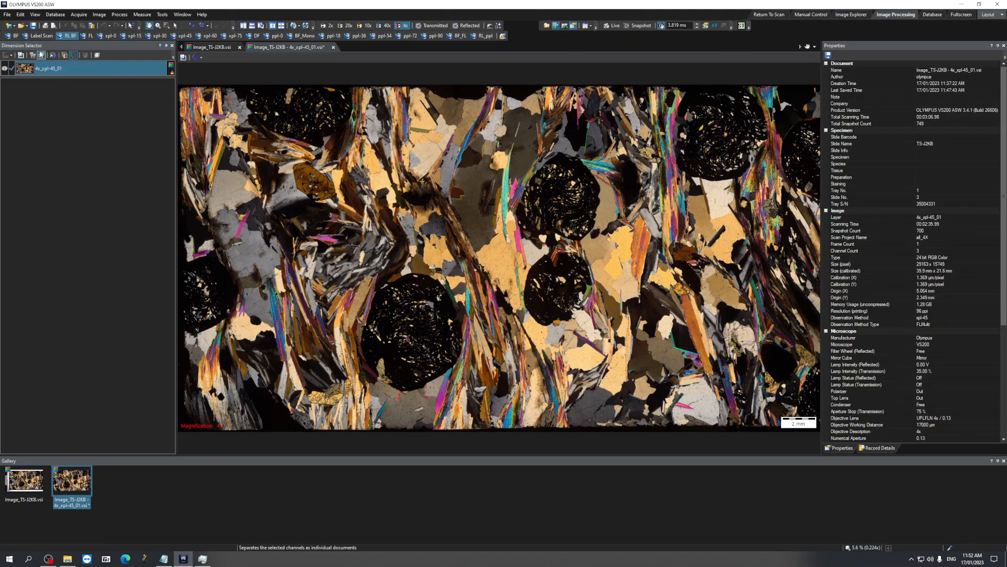
Extract the layers 4x_xpl-0_01 and 4x_ppl-90_01 from Image_TS-J2KB.vsi as separate images.
left_click(208, 48)
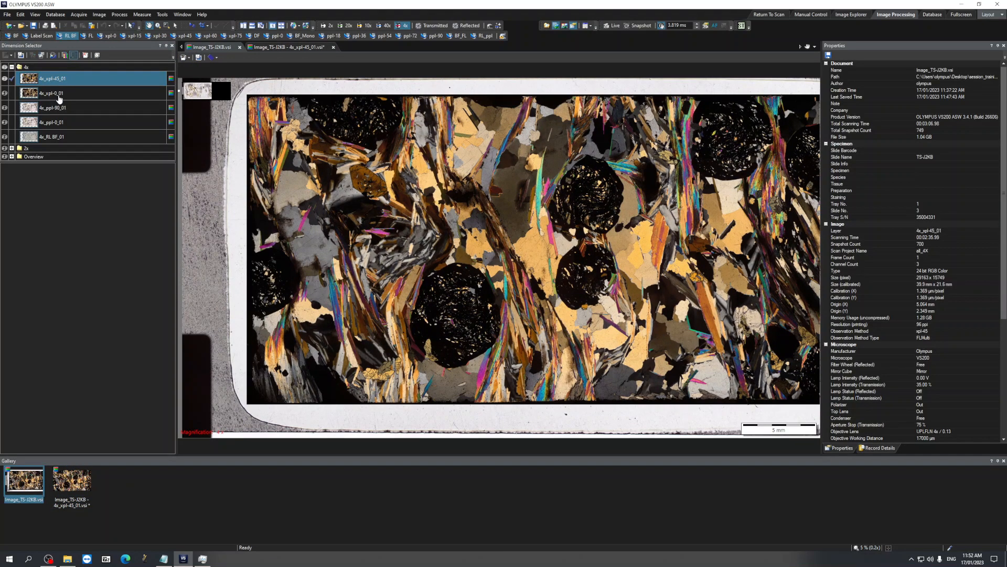
left_click(59, 97)
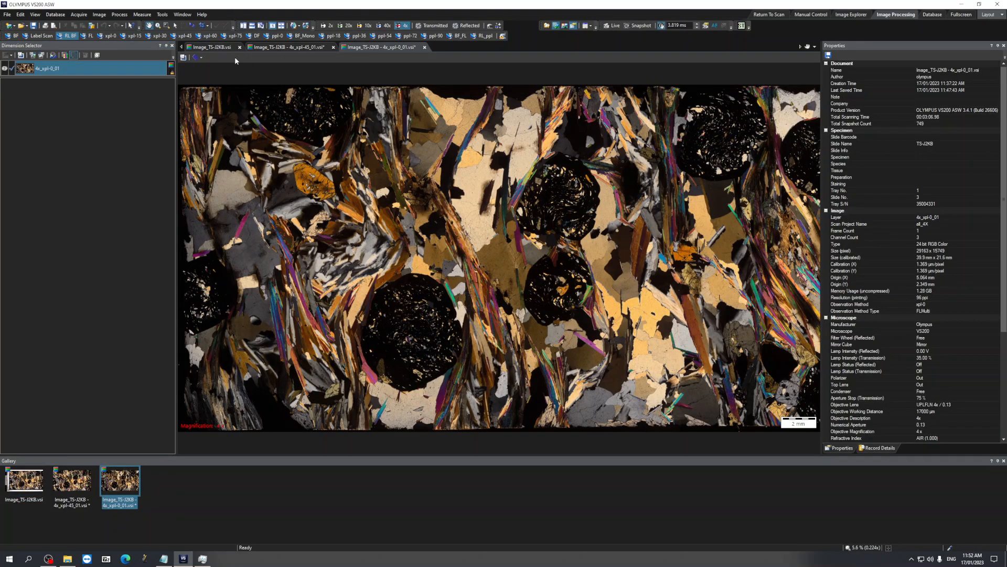
left_click(210, 47)
left_click(61, 108)
right_click(62, 108)
left_click(77, 124)
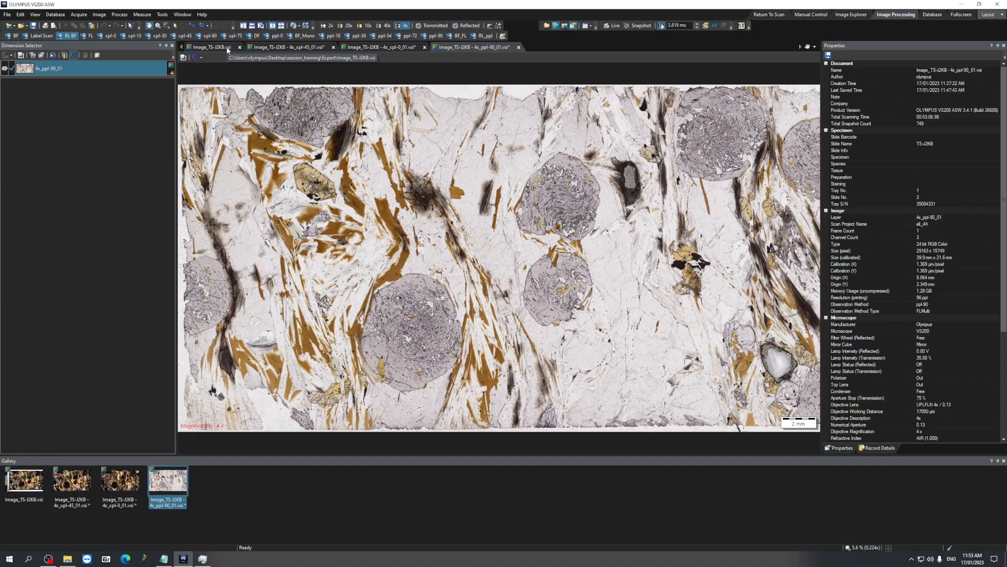
Return to Image_TS-J2KB.vsi and extract the layer 4x_ppl-0_01 as a separate image.
left_click(226, 48)
right_click(58, 122)
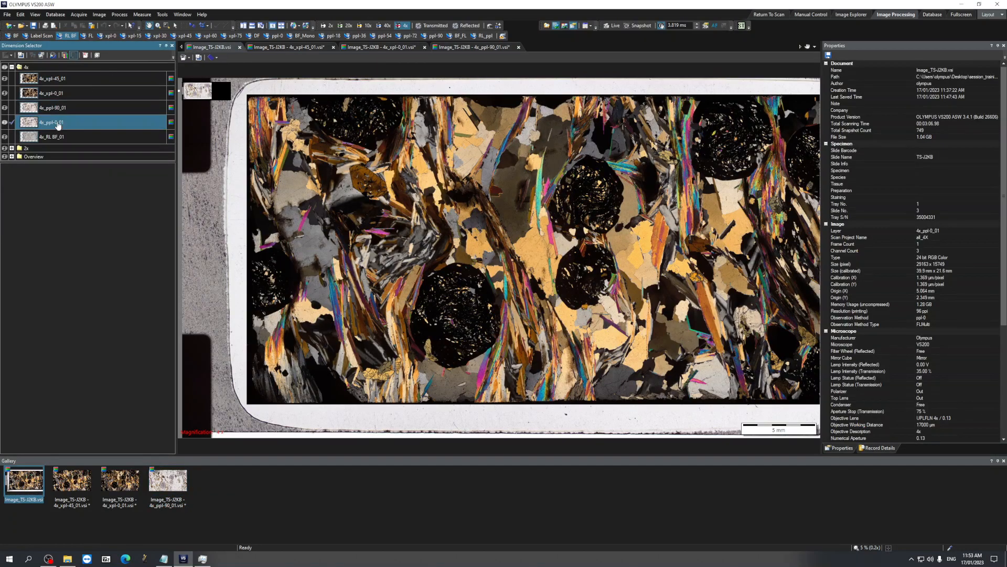
left_click(61, 139)
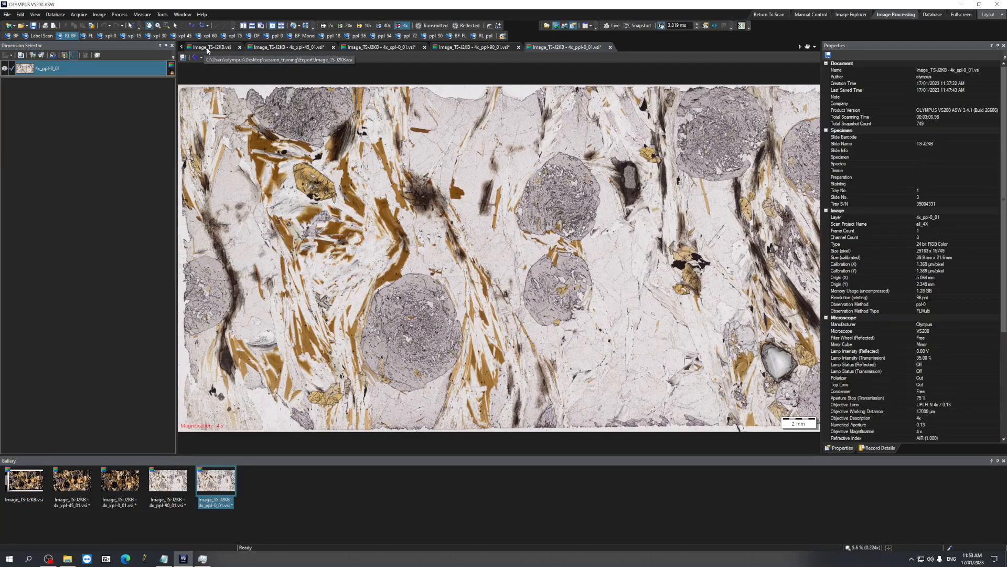
Return to Image_TS-J2KB.vsi and extract the layer 4x_RL BF_01 as a separate image.
left_click(207, 47)
left_click(58, 137)
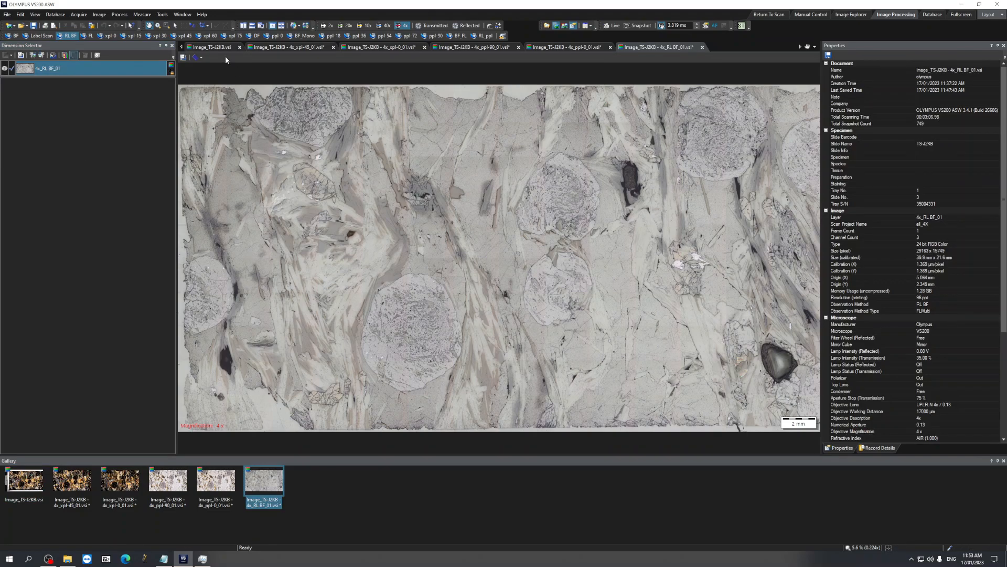
Combine the frames of all the extracted 4x images along the Z dimension into one image, starting from the 4x_xpl-45_01 image.
left_click(212, 47)
left_click(256, 48)
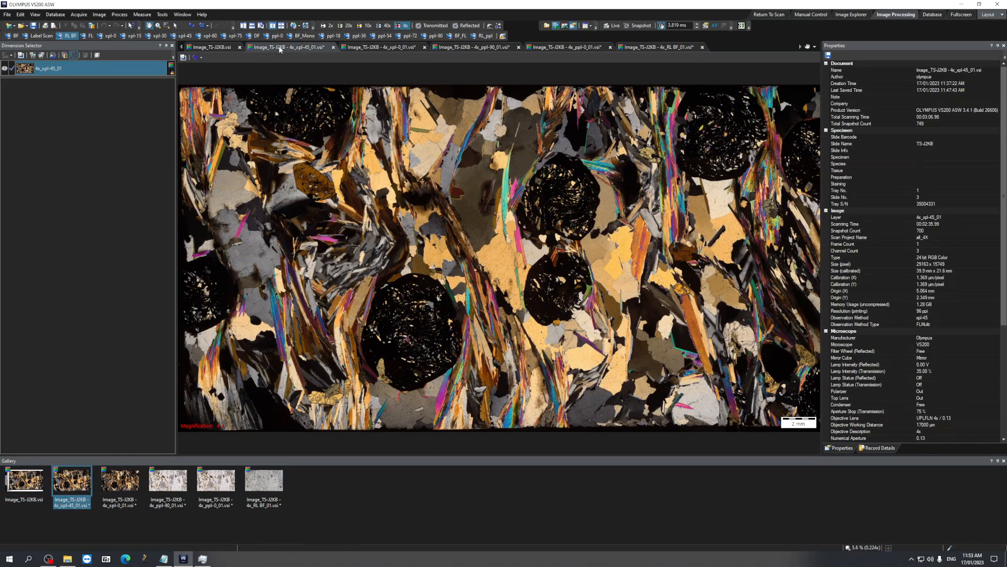
left_click(79, 14)
mouse_move(99, 15)
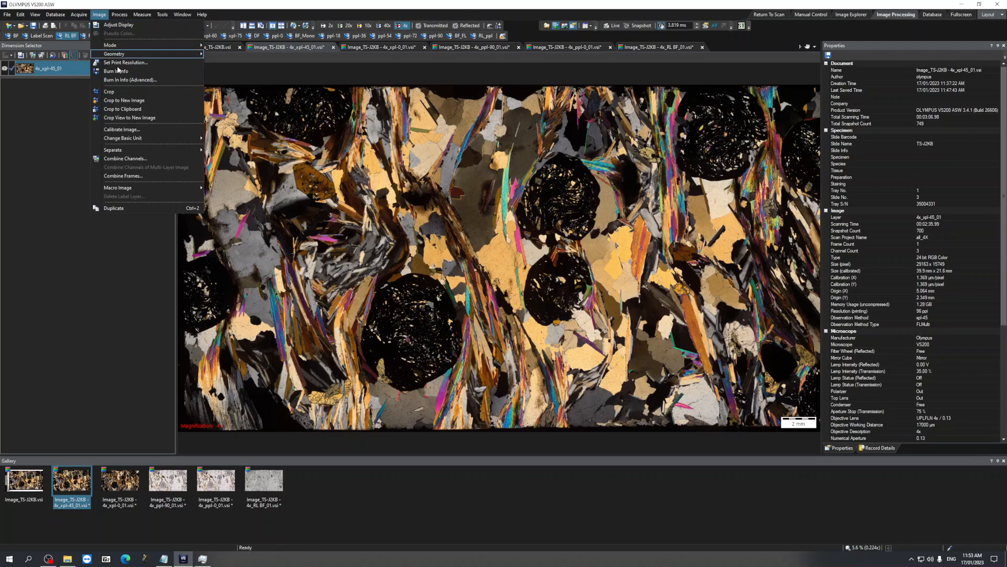
left_click(139, 178)
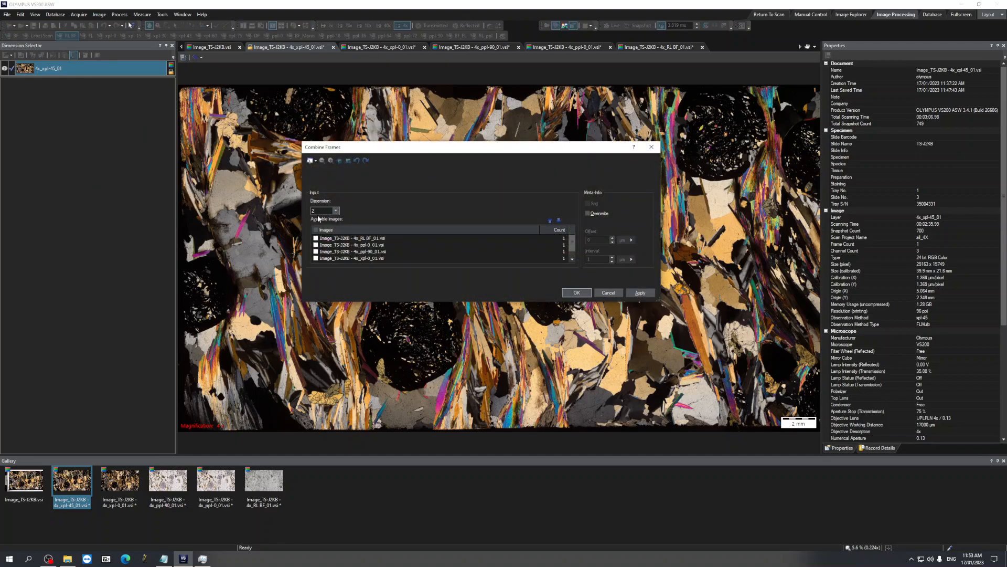
left_click(316, 230)
left_click_drag(572, 240, 573, 239)
left_click_drag(573, 247, 573, 254)
left_click_drag(573, 253, 573, 245)
left_click(577, 293)
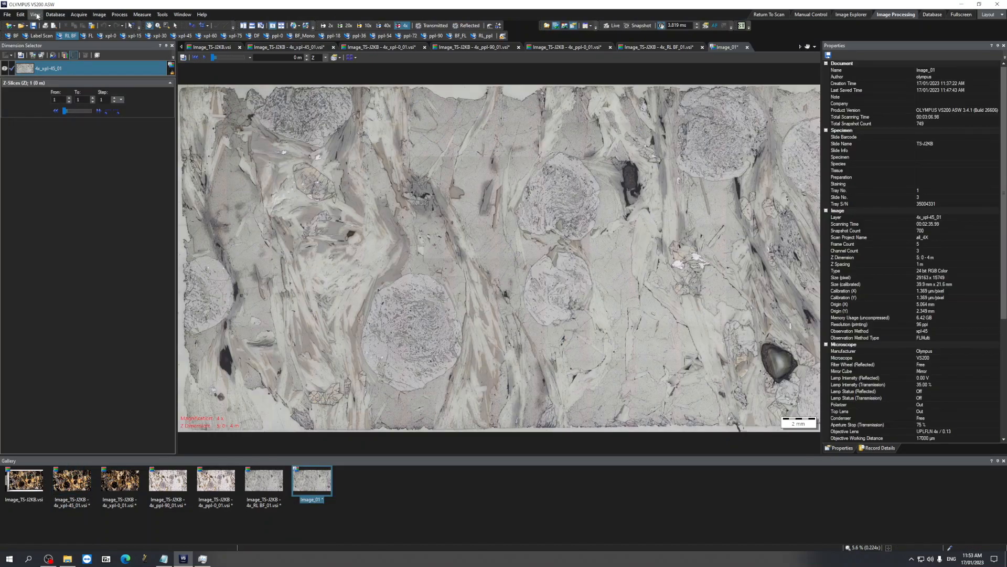
left_click(36, 15)
mouse_move(107, 13)
mouse_move(162, 14)
mouse_move(183, 55)
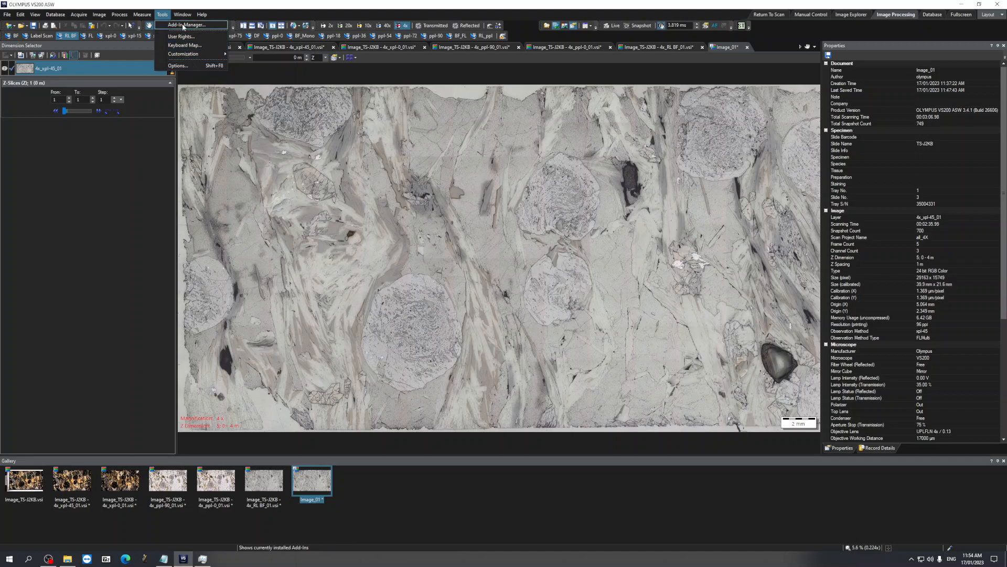
left_click(268, 122)
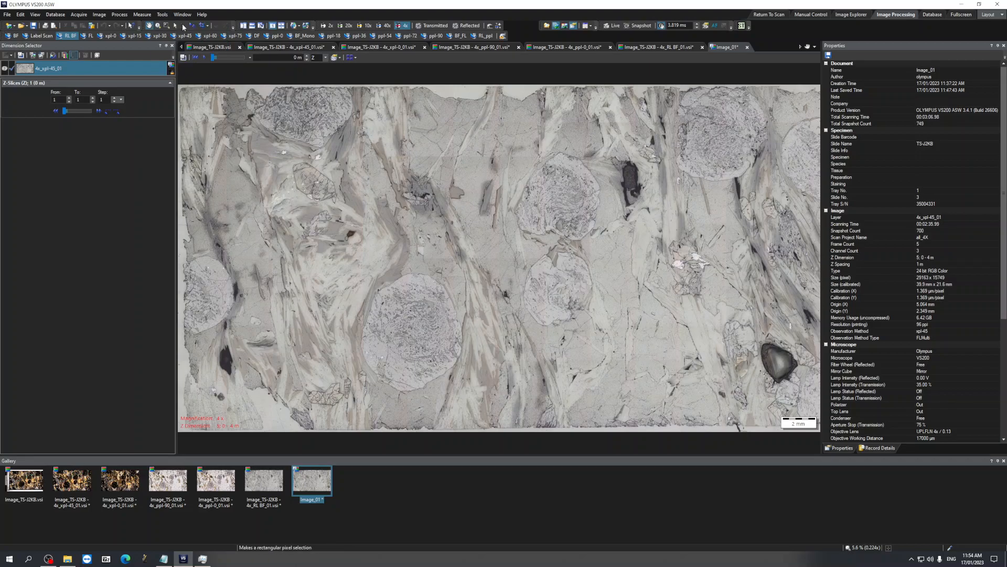
Browse the Z slices of the combined image and return to the first slice.
scroll(505, 243, "down", 1)
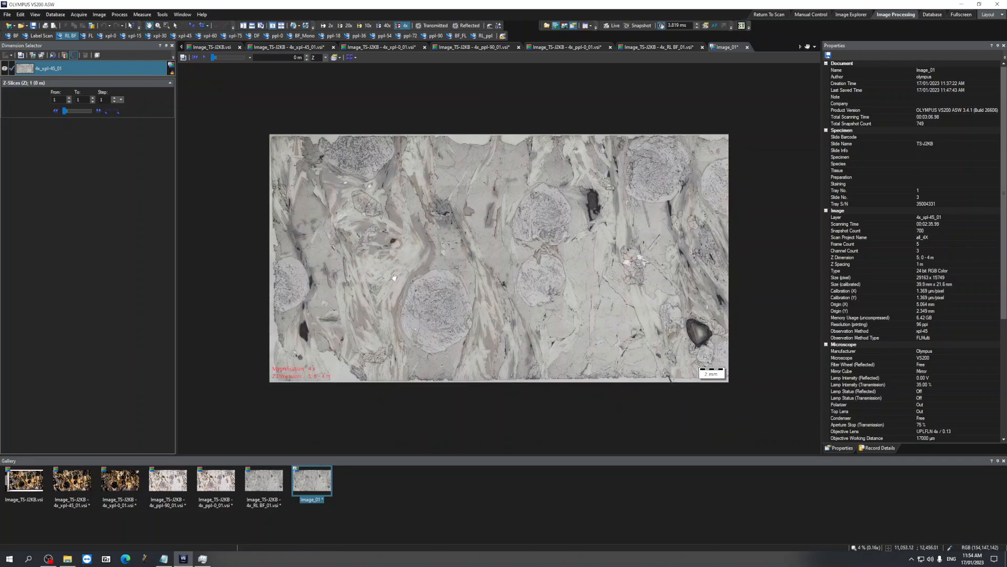
mouse_move(215, 57)
left_mouse_down()
mouse_move(242, 61)
mouse_move(219, 60)
left_mouse_up()
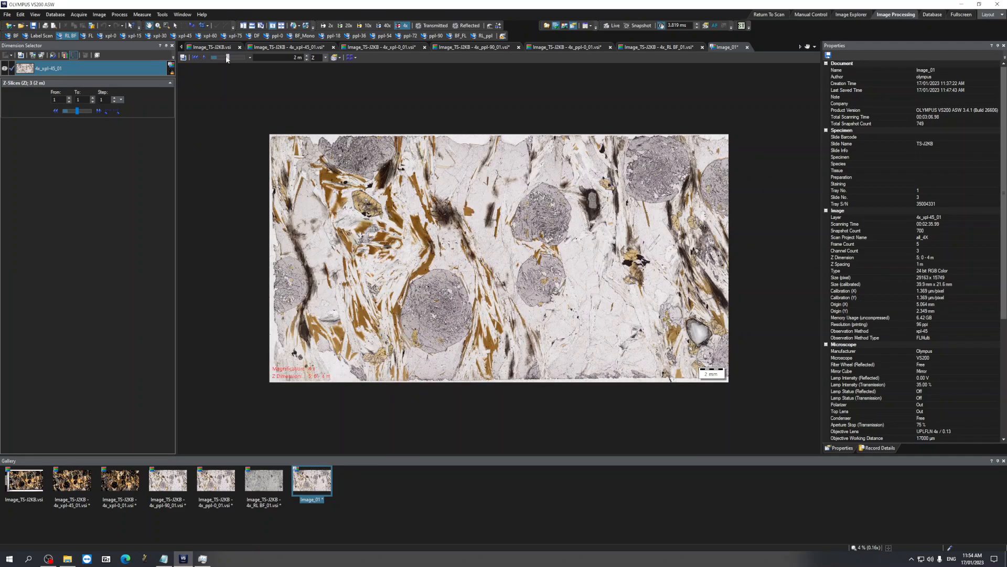
left_click_drag(219, 60, 209, 58)
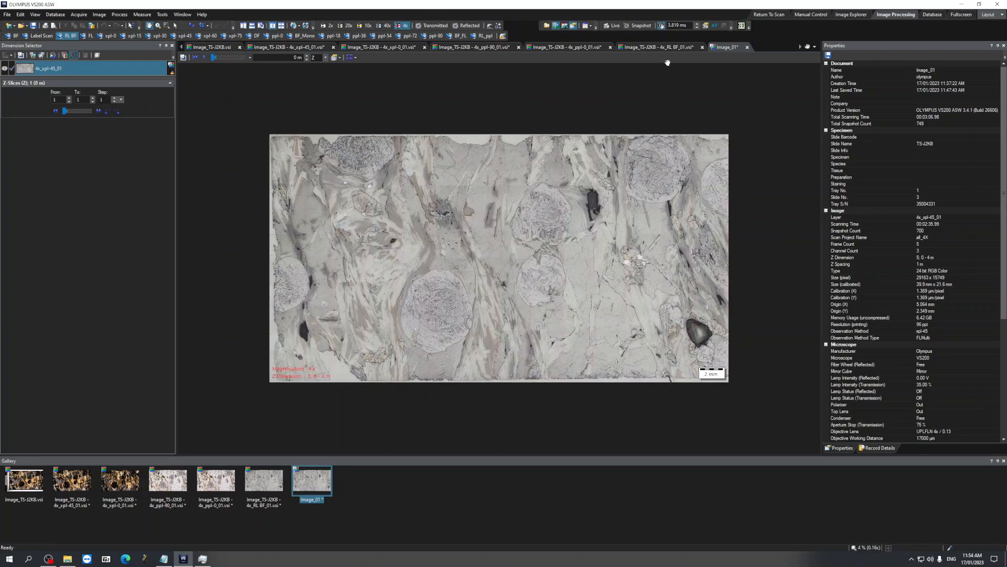
Save the combined image as TS-J2KB_z-stack in Desktop\session_training\Export, in Virtual Slide Image (*.vsi) format.
left_click(7, 14)
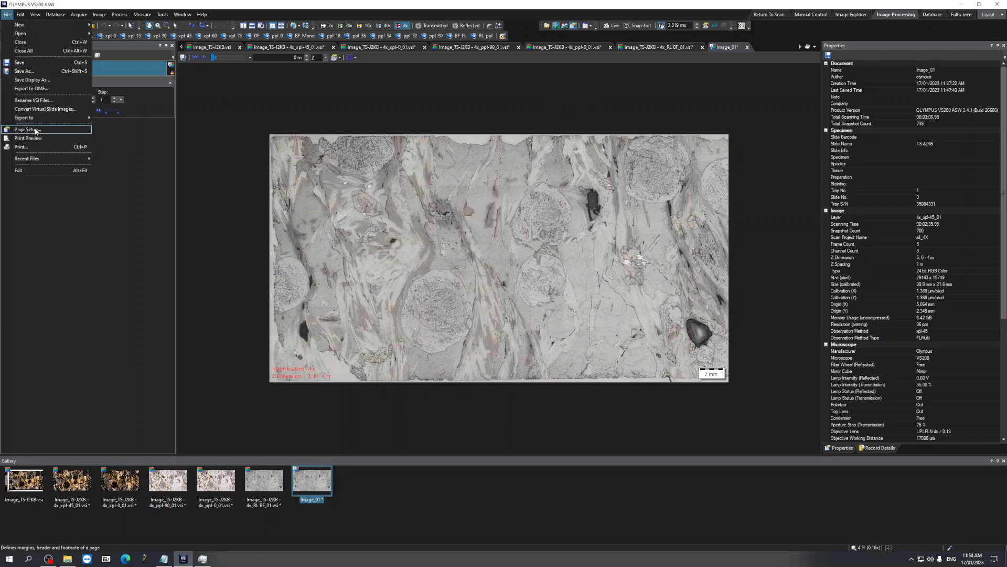
left_click(23, 71)
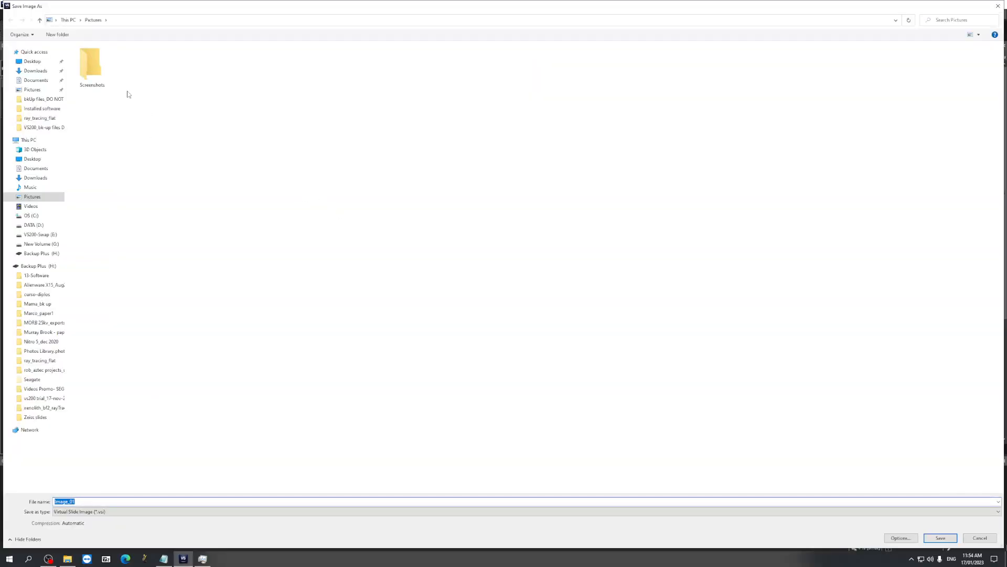
left_click(32, 159)
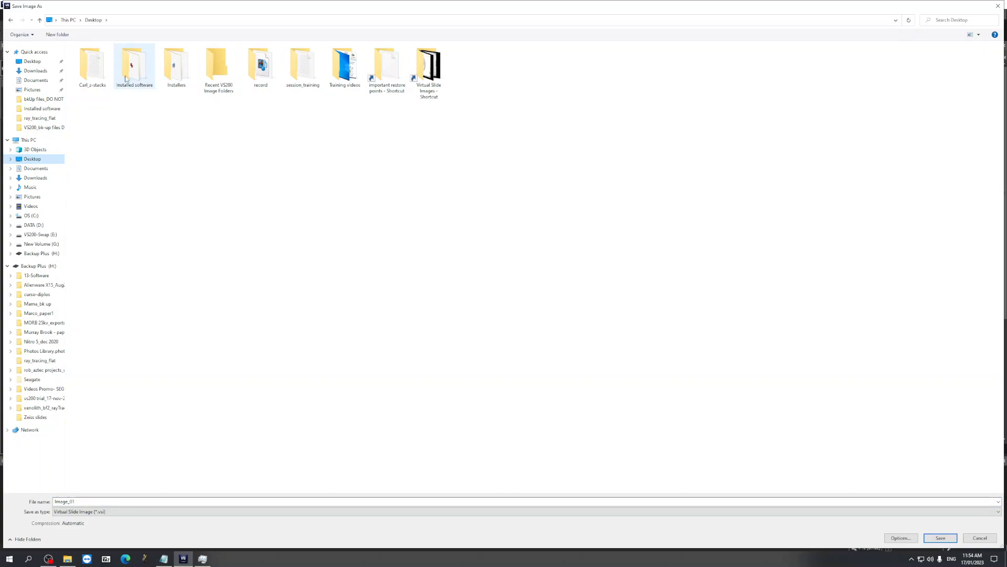
double_click(314, 79)
double_click(89, 58)
left_click(84, 501)
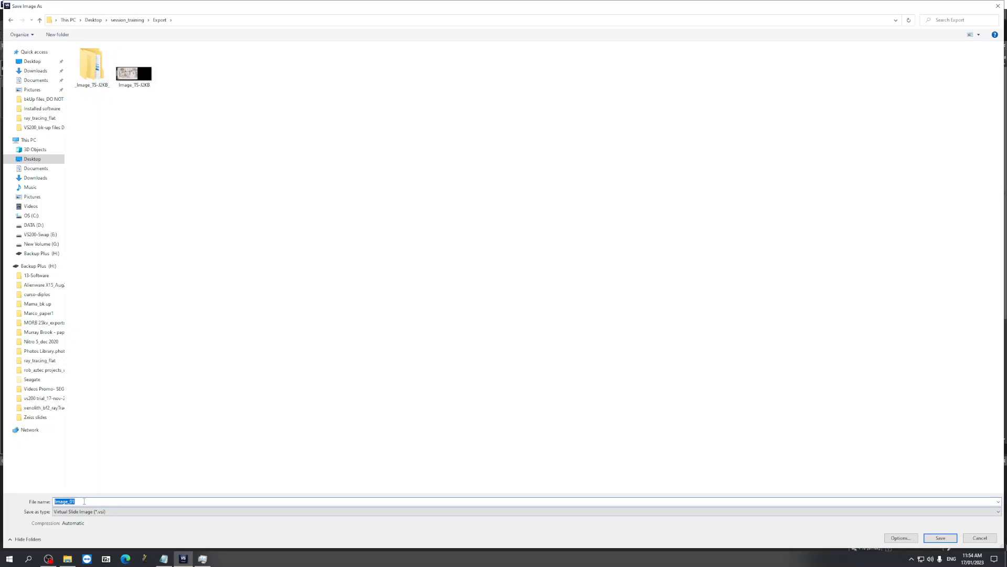
type("TS-J2KB_z-stack")
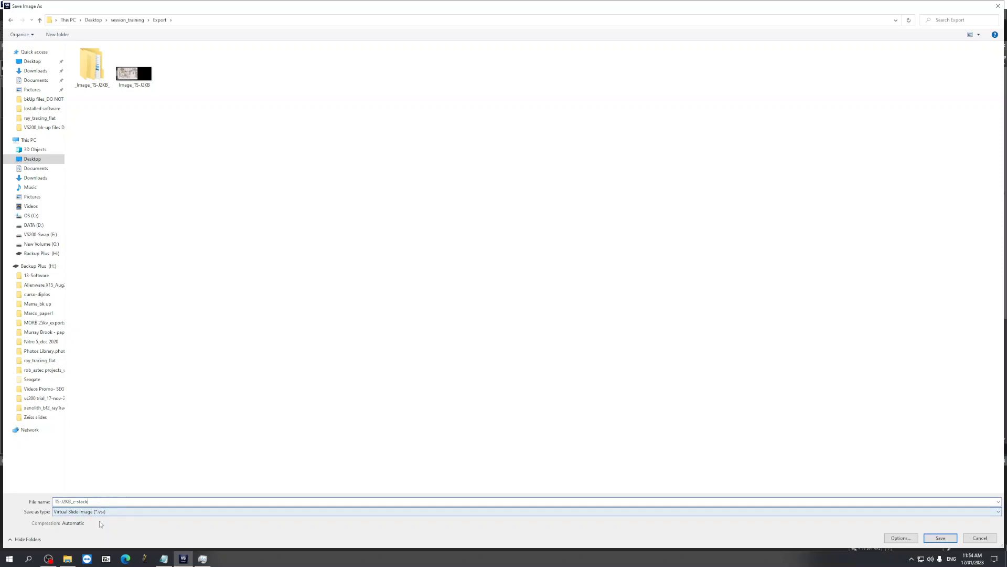
left_click(941, 538)
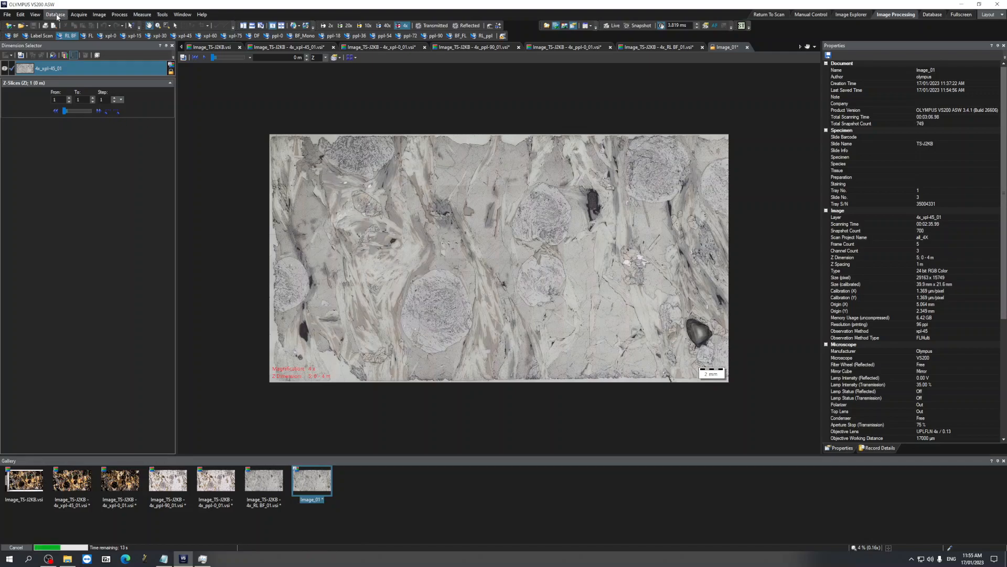
left_click(183, 15)
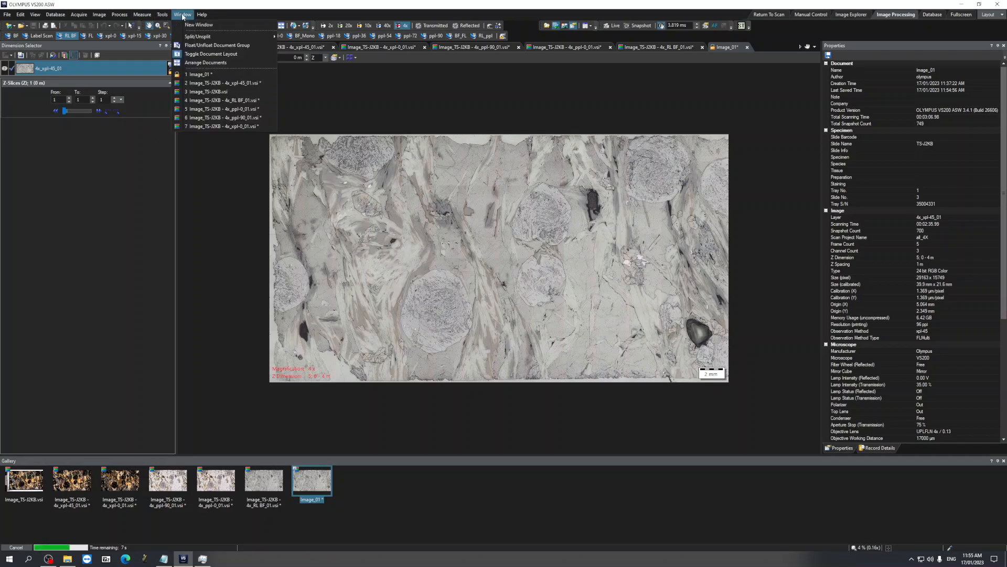
mouse_move(202, 15)
mouse_move(161, 15)
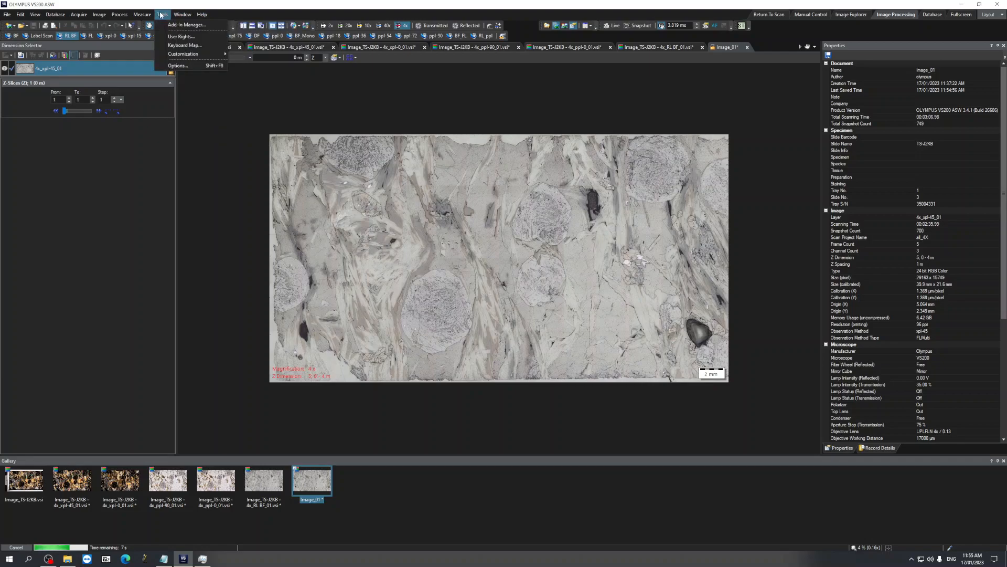
left_click(100, 15)
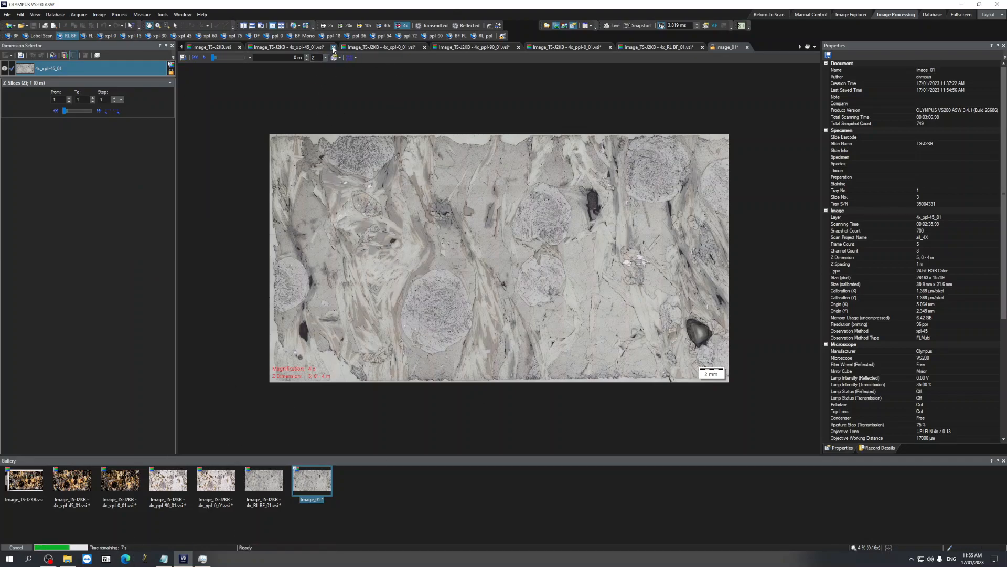
Close Image_TS-J2KB.vsi and the extracted 4x_xpl-45_01 image, discarding the unsaved layer image.
left_click(239, 48)
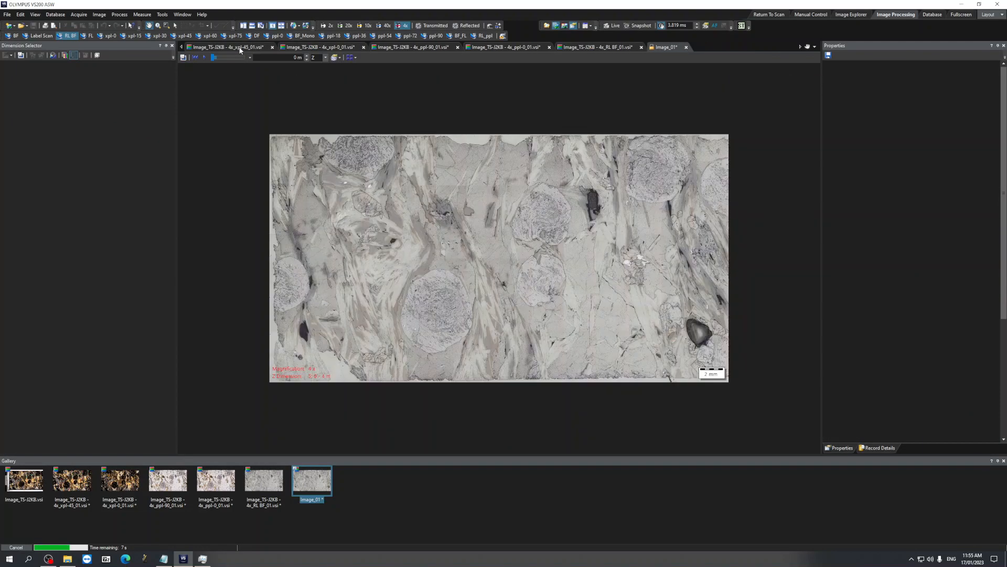
left_click_drag(240, 50, 381, 69)
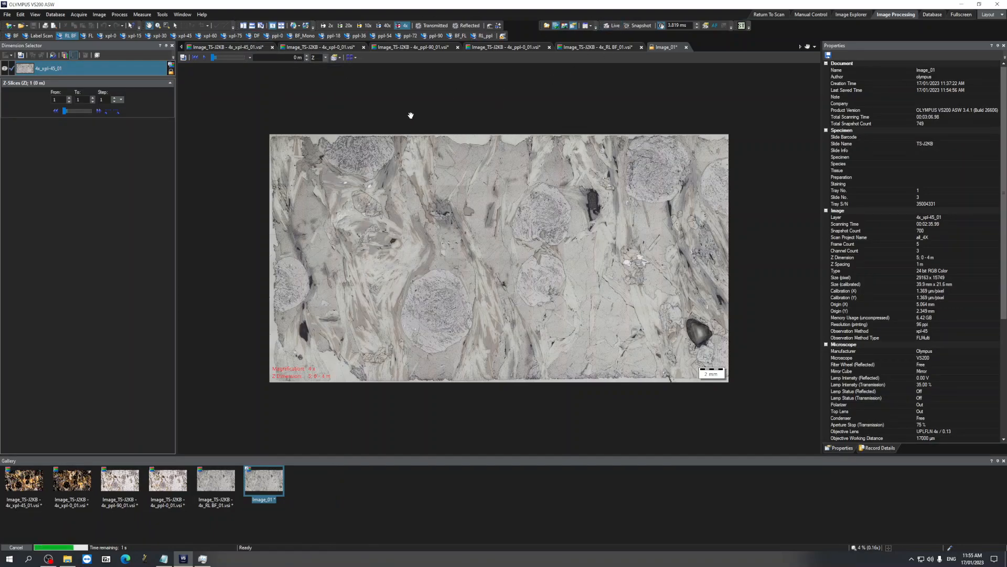
left_click(272, 47)
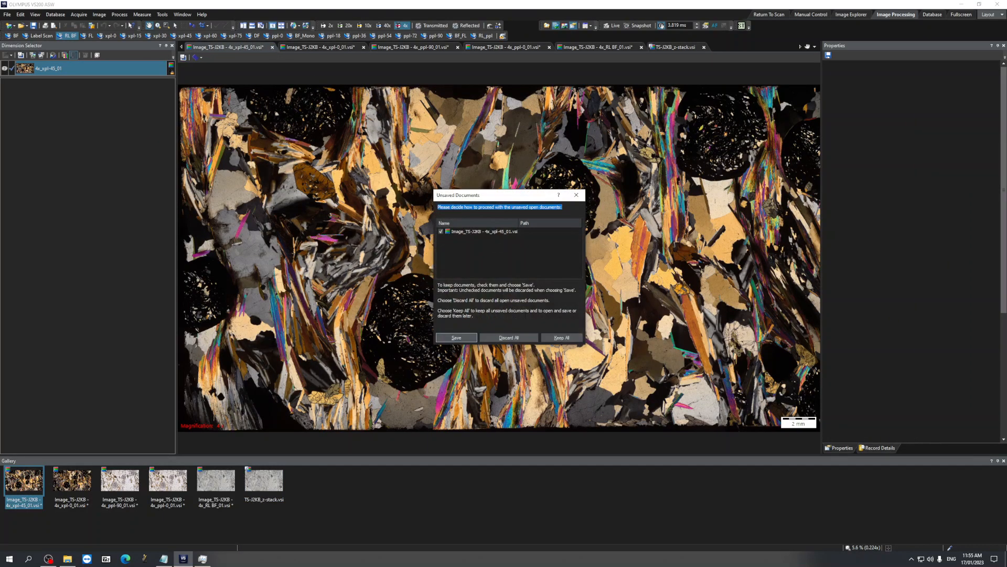
left_click(509, 337)
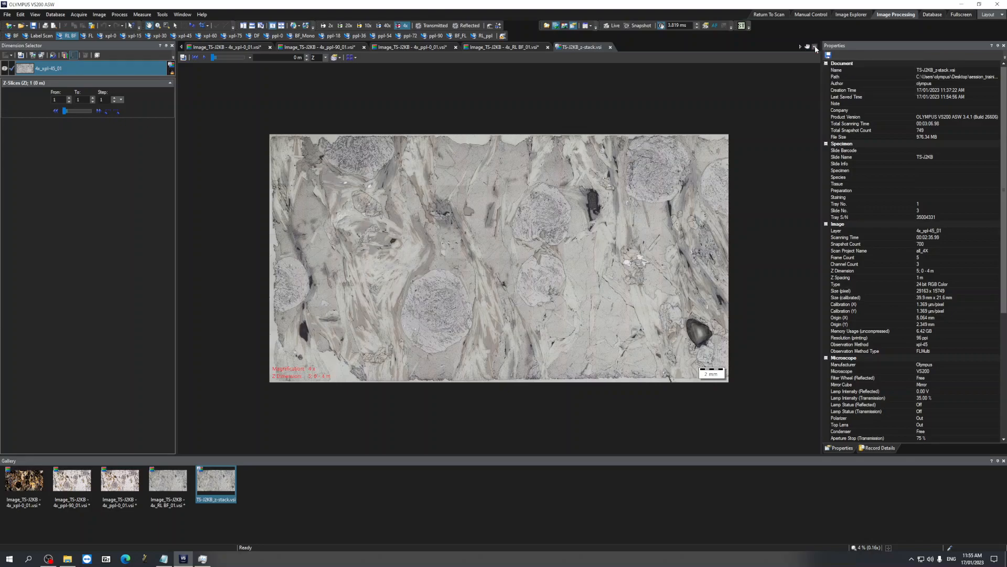
Close all remaining open documents and discard the unsaved extracted layer images.
right_click(582, 49)
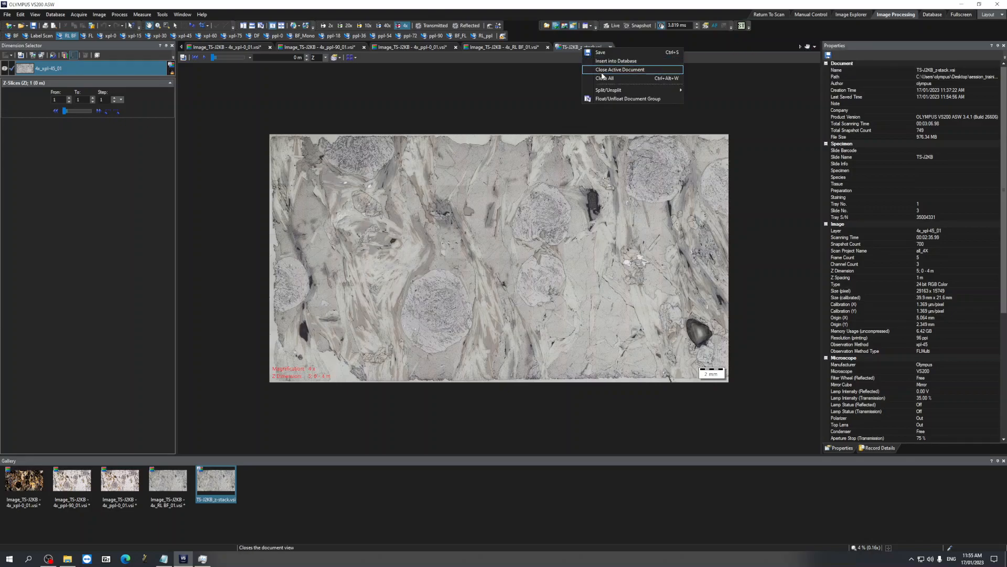
left_click(604, 79)
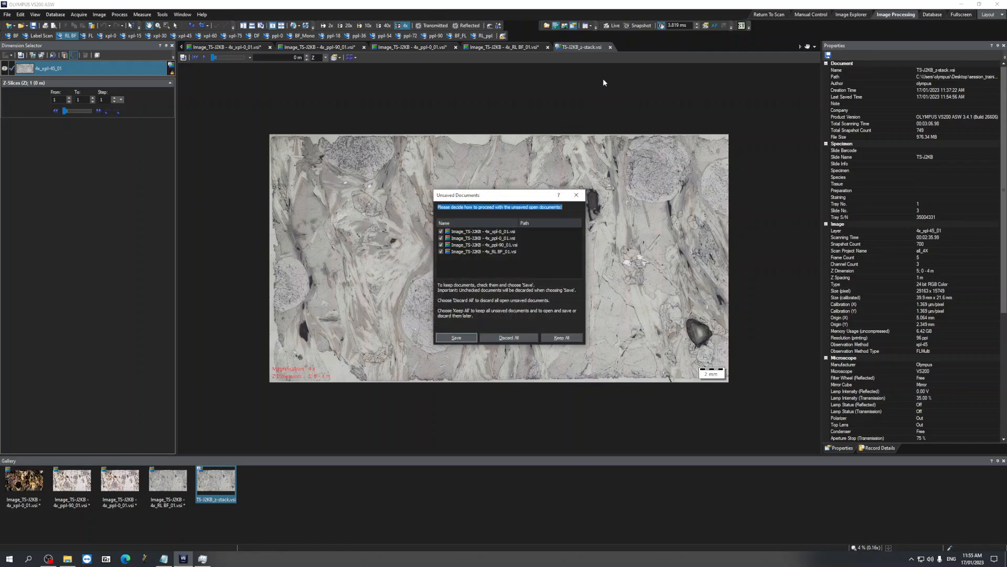
left_click(510, 337)
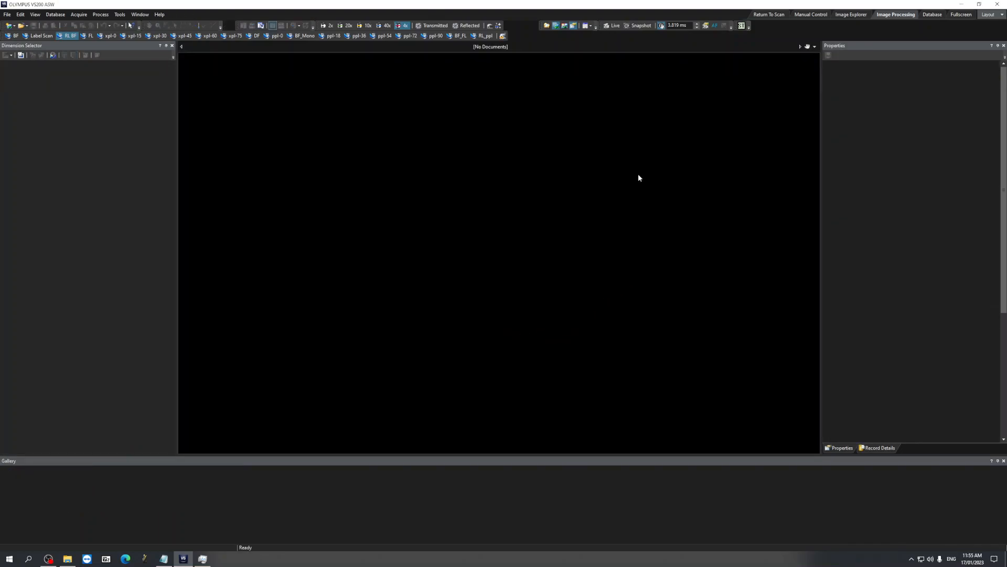
Return to the scan start page to perform and confirm a tray exchange, and exit VS200 ASW.
left_click(773, 16)
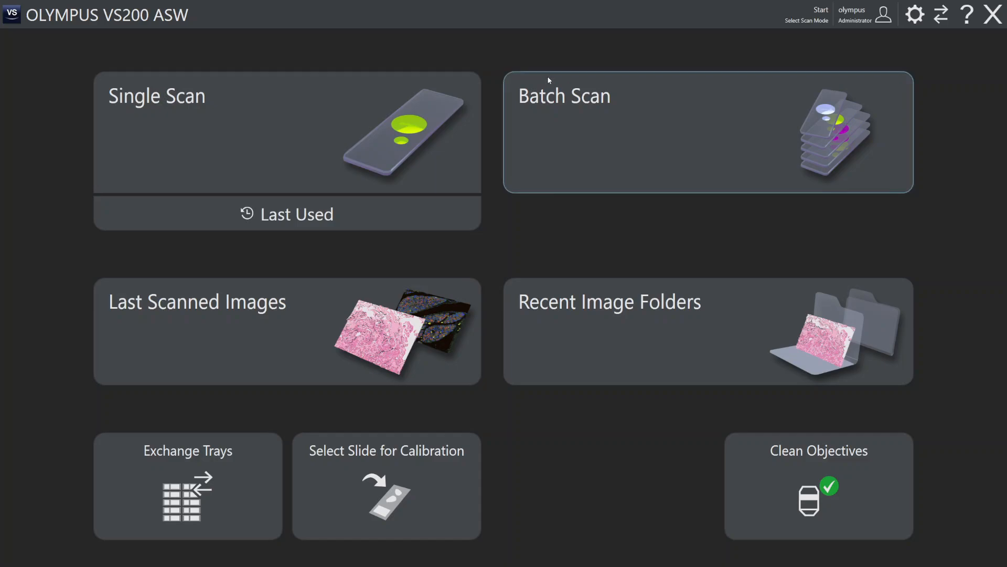
left_click(198, 474)
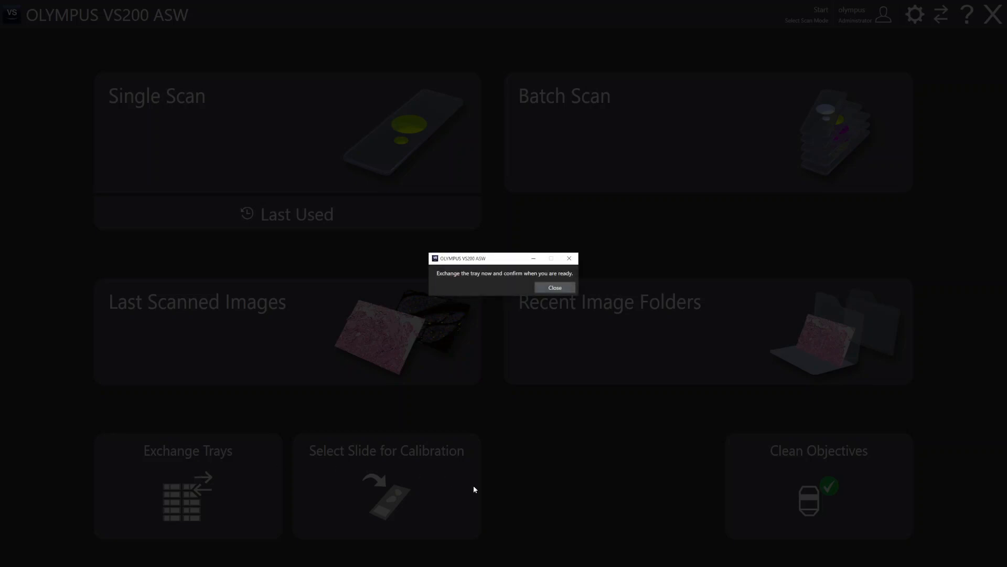
left_click(555, 288)
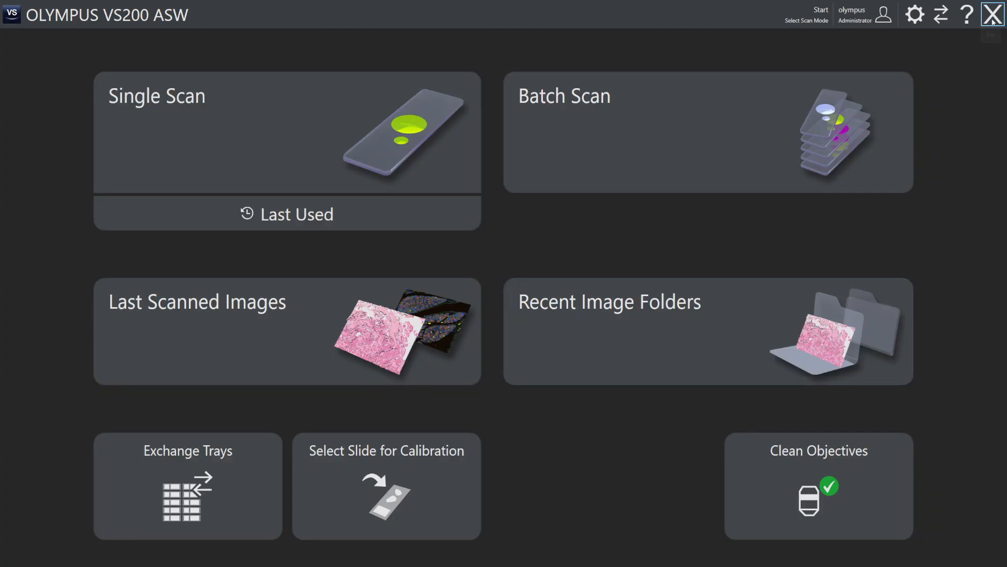
left_click(992, 22)
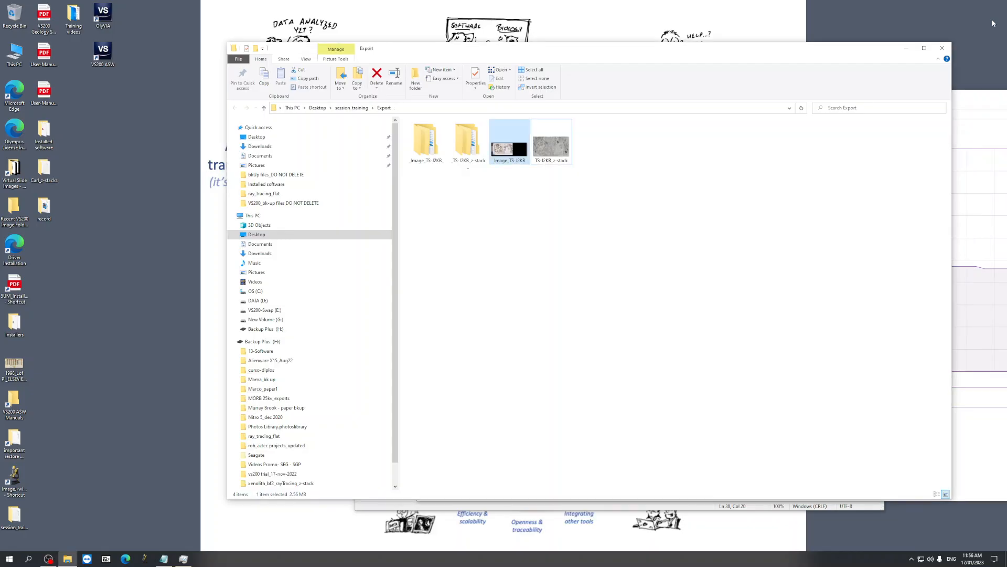
Go up from Export to the session_training folder in File Explorer and close the window.
left_click_drag(760, 51, 628, 63)
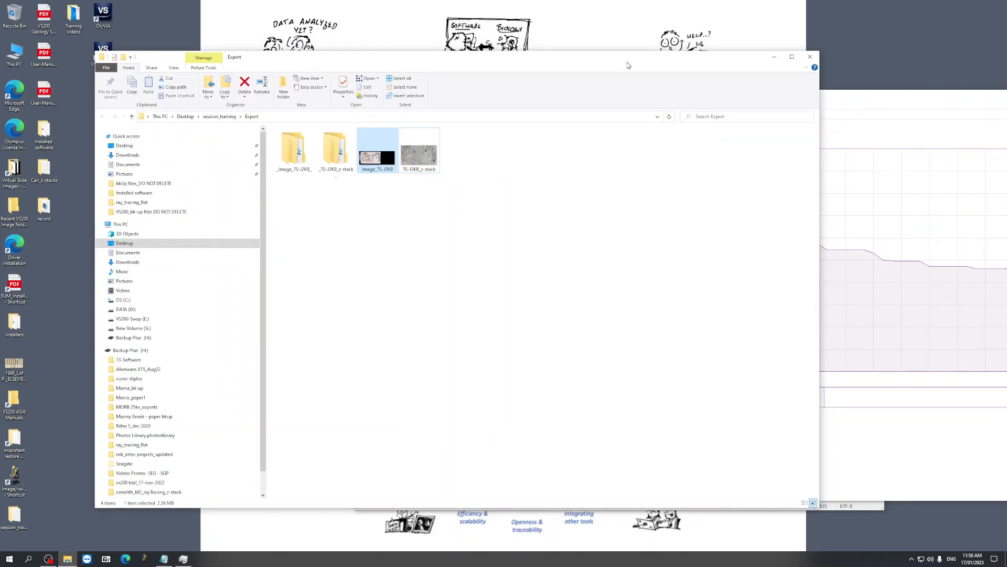
left_click(223, 116)
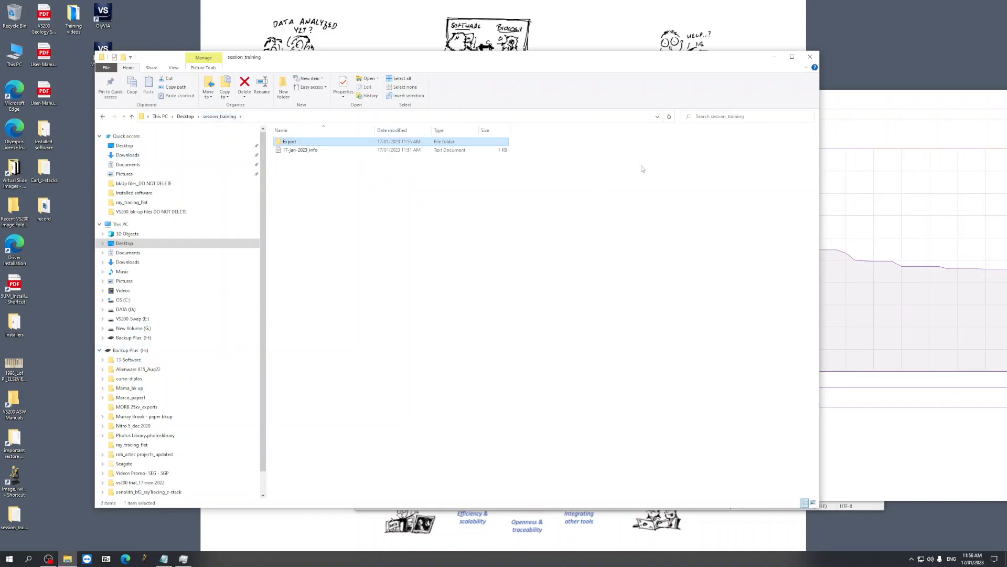
left_click(810, 57)
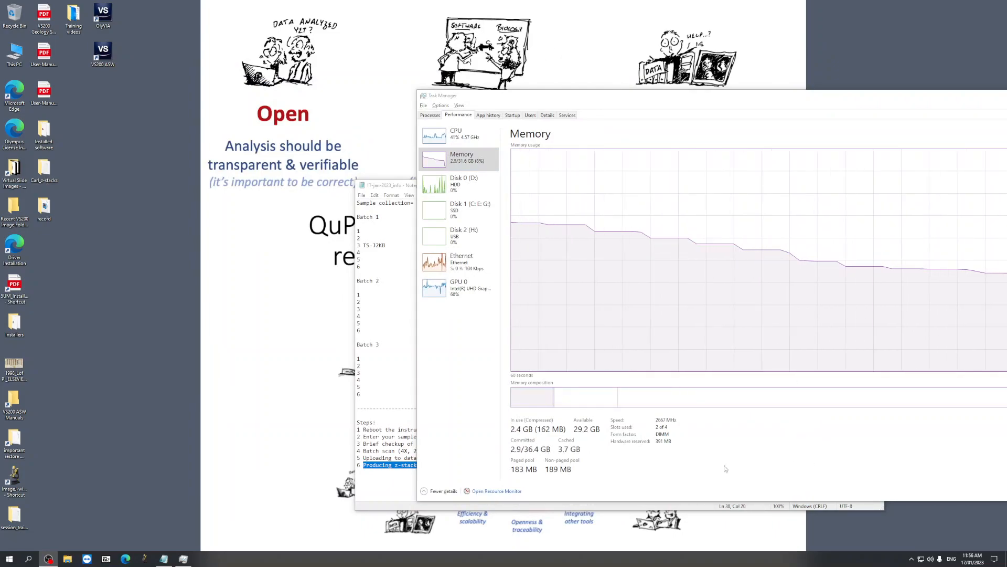
Switch to the 17-jan-2023_info notes in Notepad, add two line breaks after "6 Producing z-stack" and save the file.
left_click(164, 559)
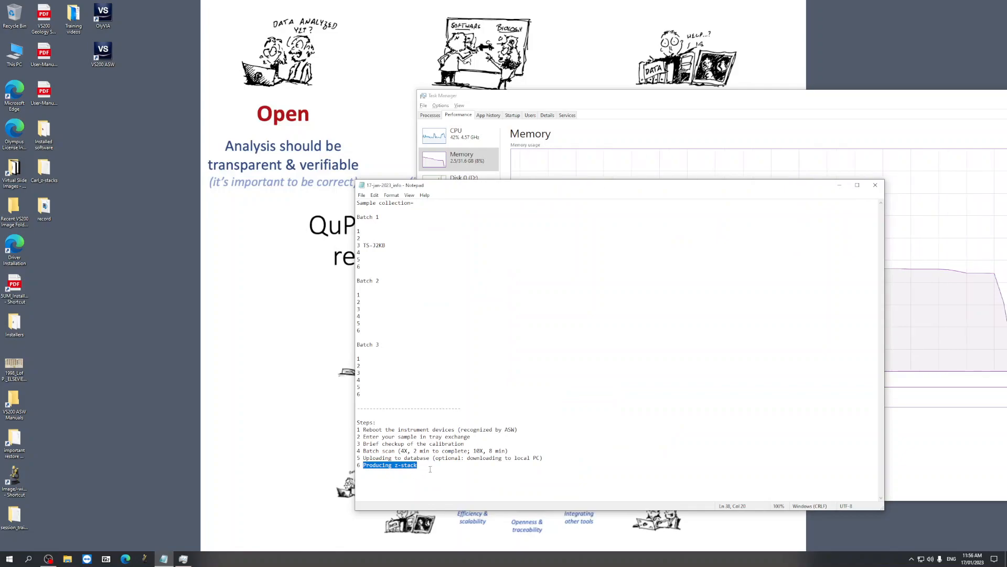
left_click(436, 467)
key("Return")
key("Return")
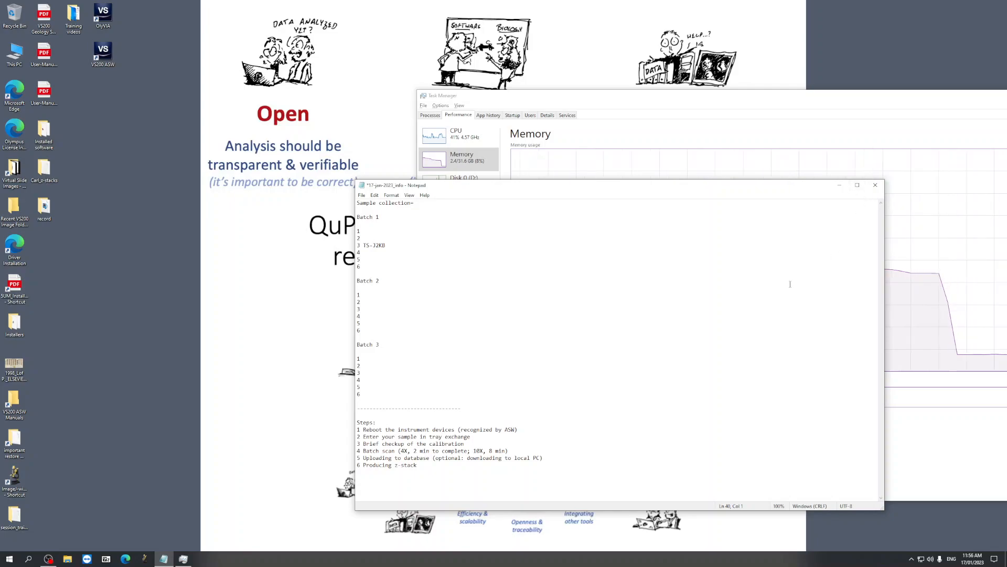
key("ctrl+s")
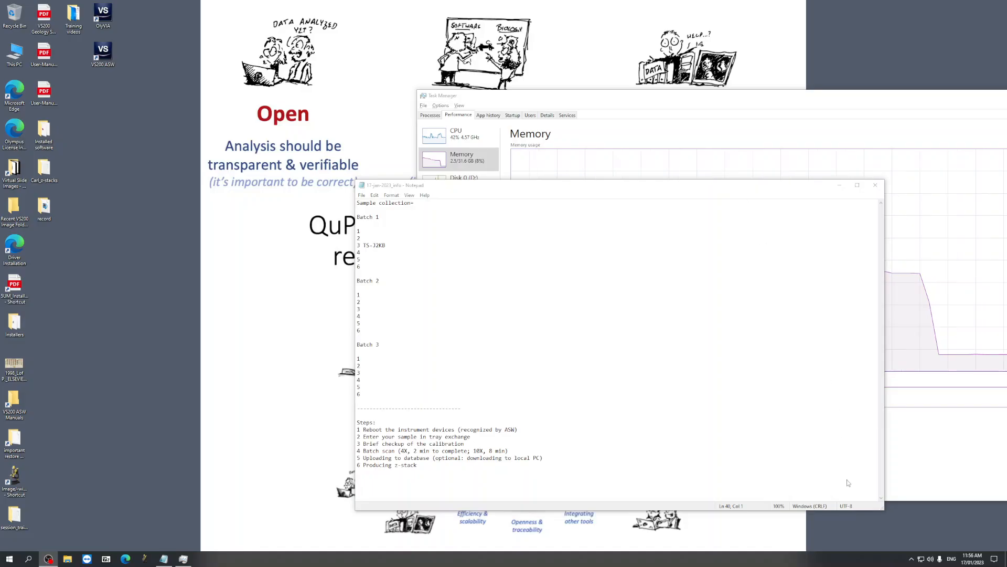